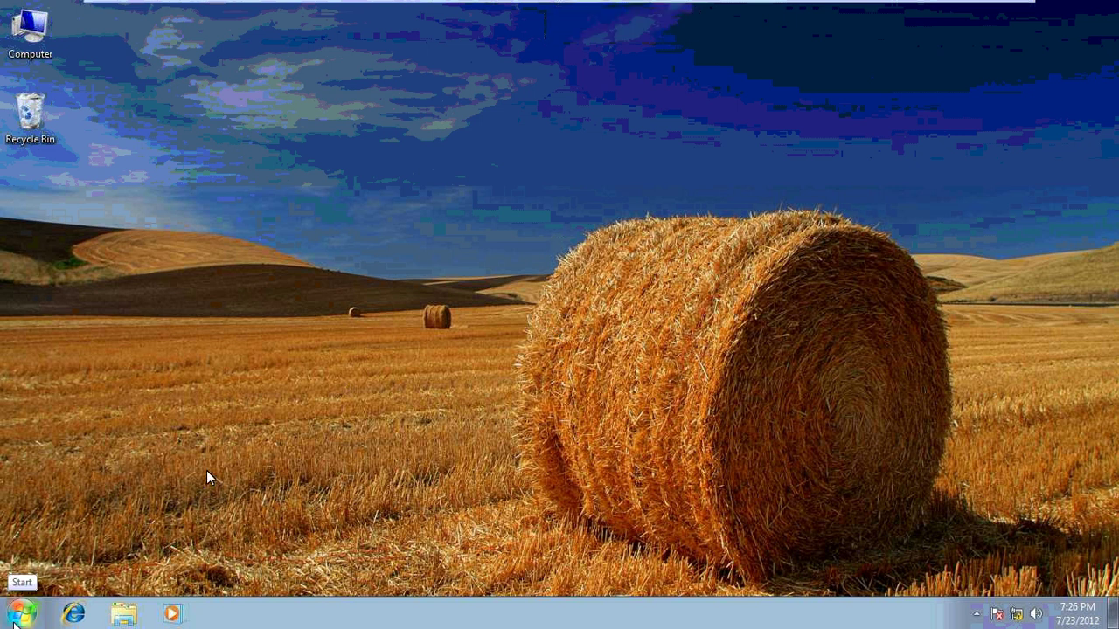
Run the Microsoft Windows AIK Deployment Tools Command Prompt as administrator from All Programs
click(12, 619)
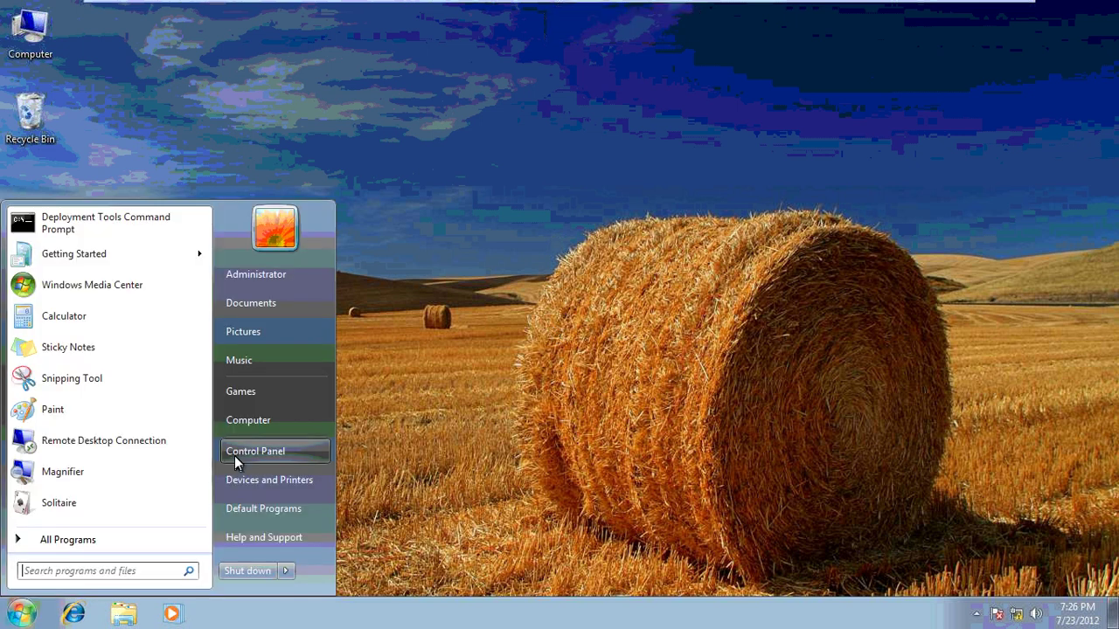
click(124, 539)
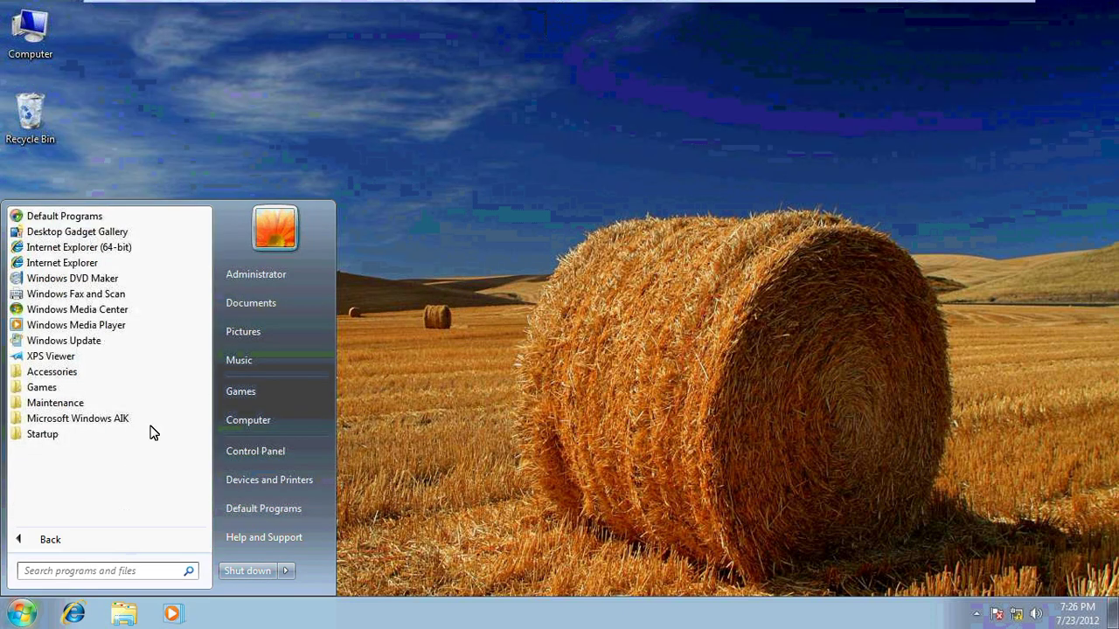
click(154, 423)
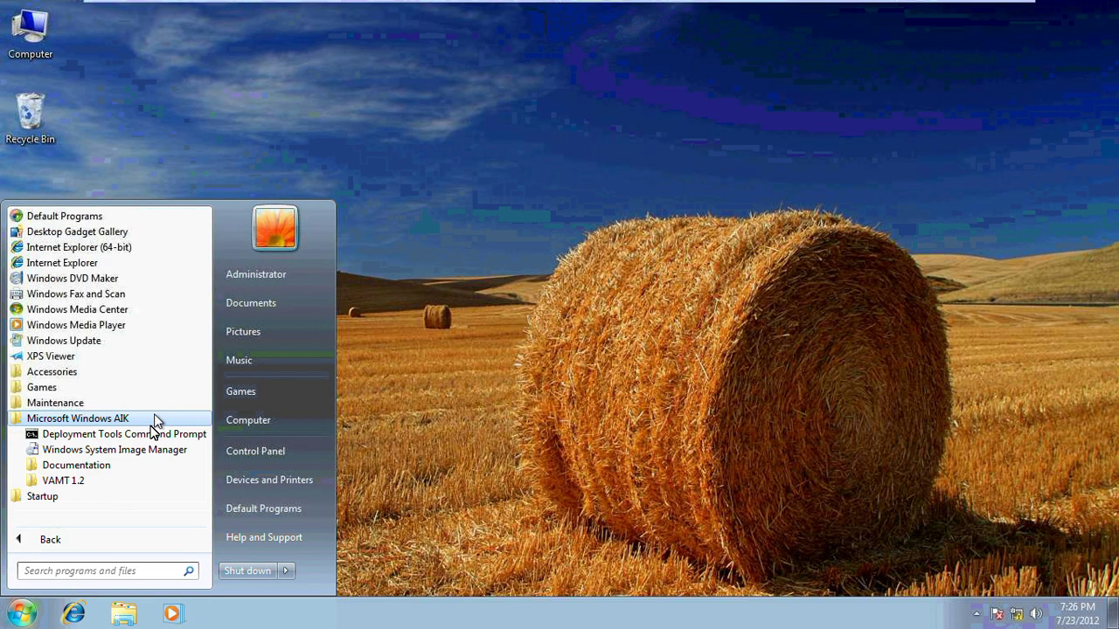
right_click(156, 433)
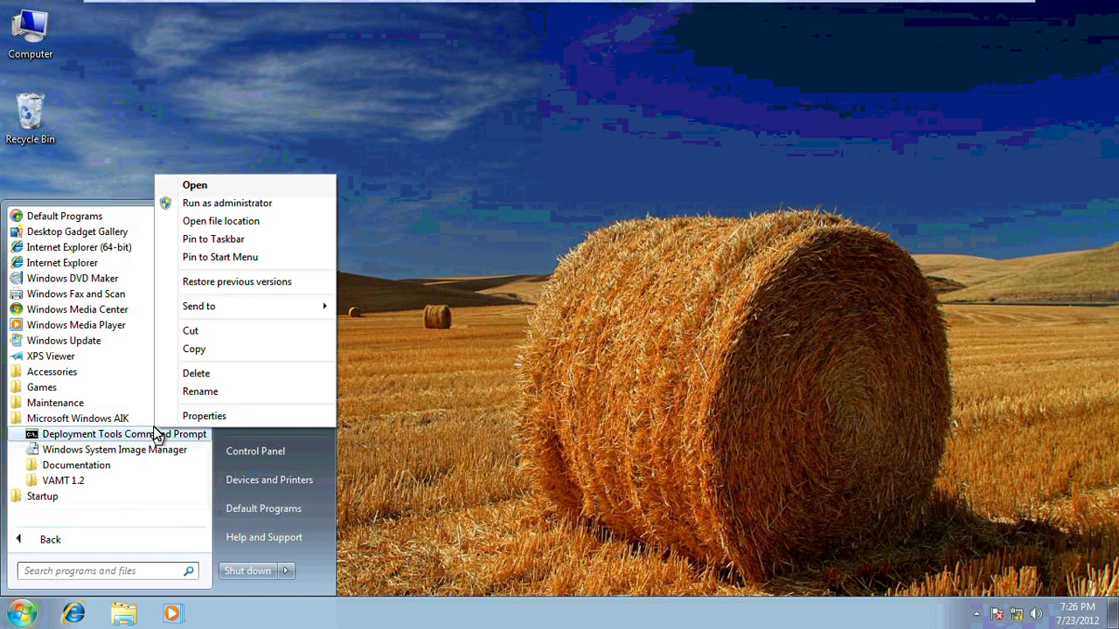
click(253, 203)
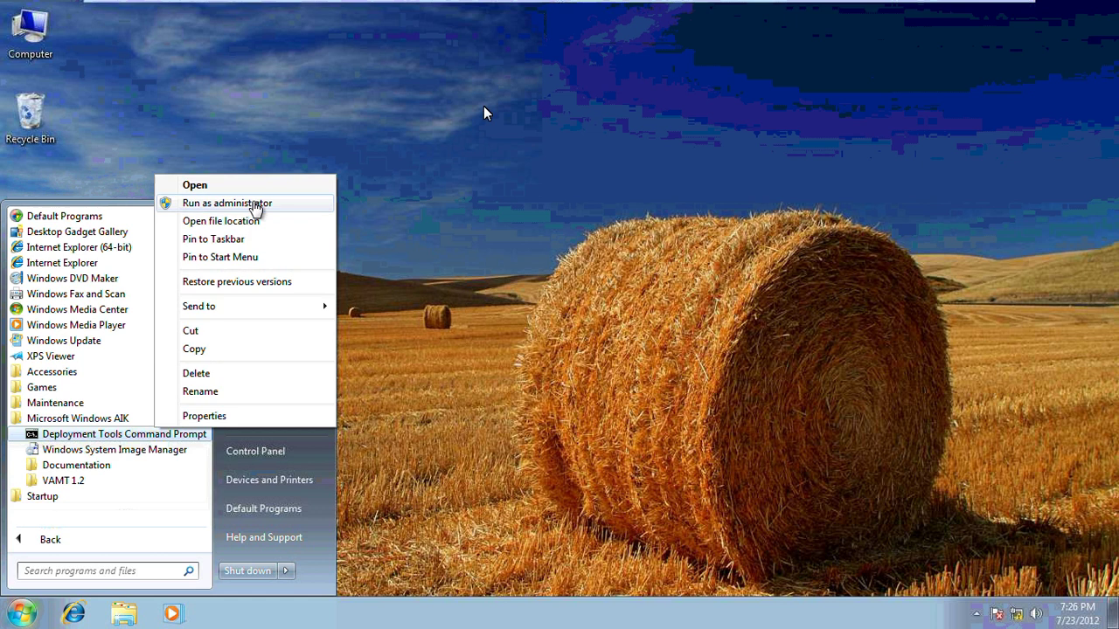
mouse_move(981, 7)
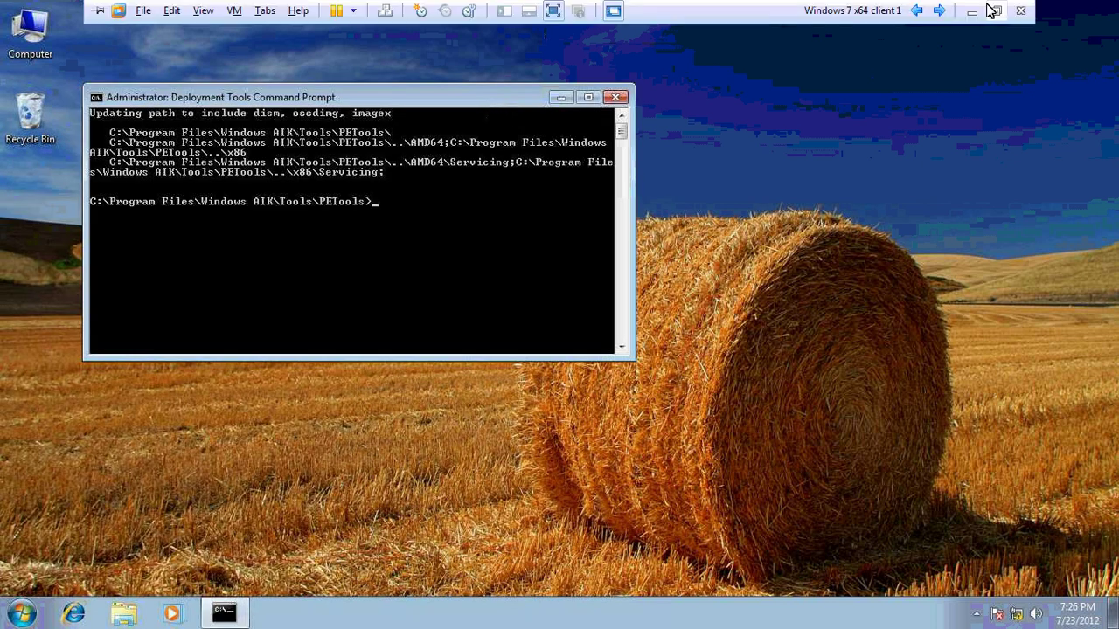
Run copype.cmd x86 c:\taz to create the Windows PE folder, then return to C:\
click(993, 11)
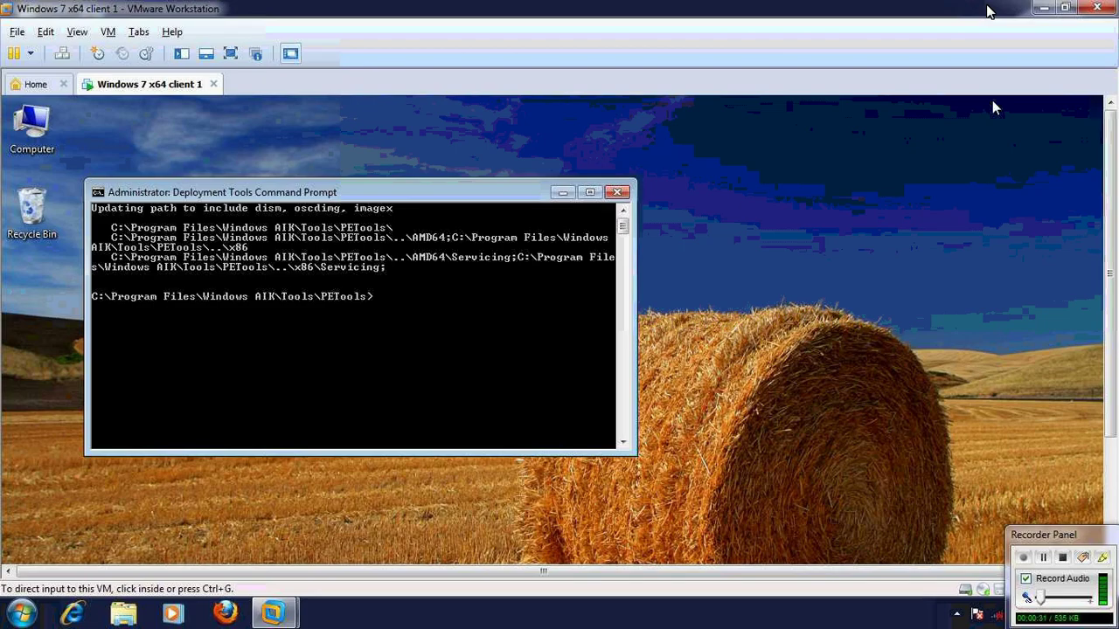
click(230, 54)
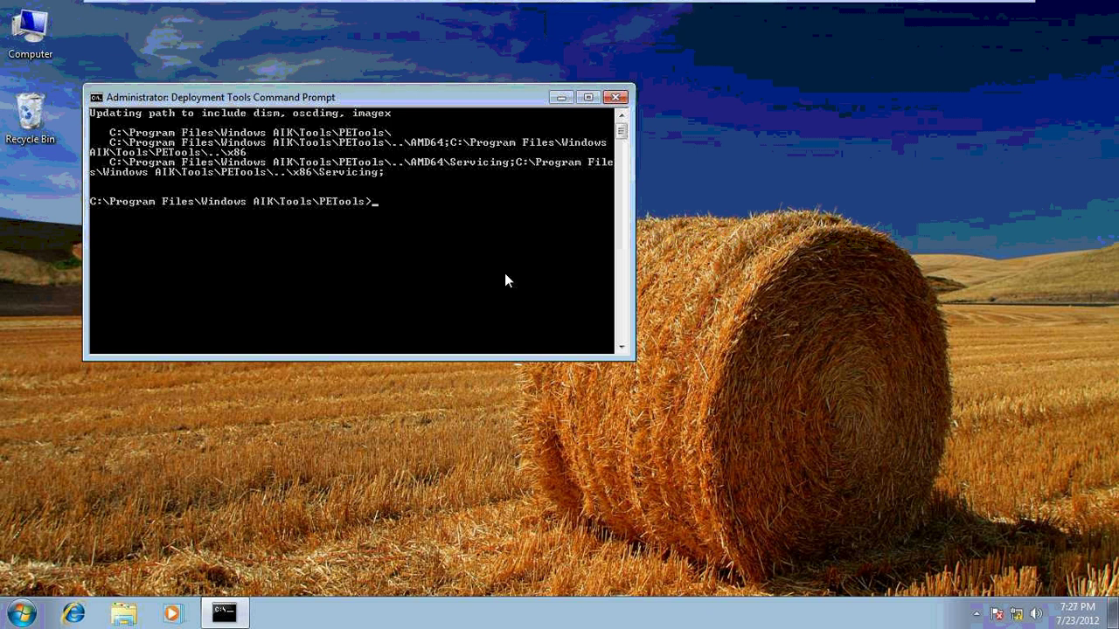
text(copype.cmd x86 c:\taz)
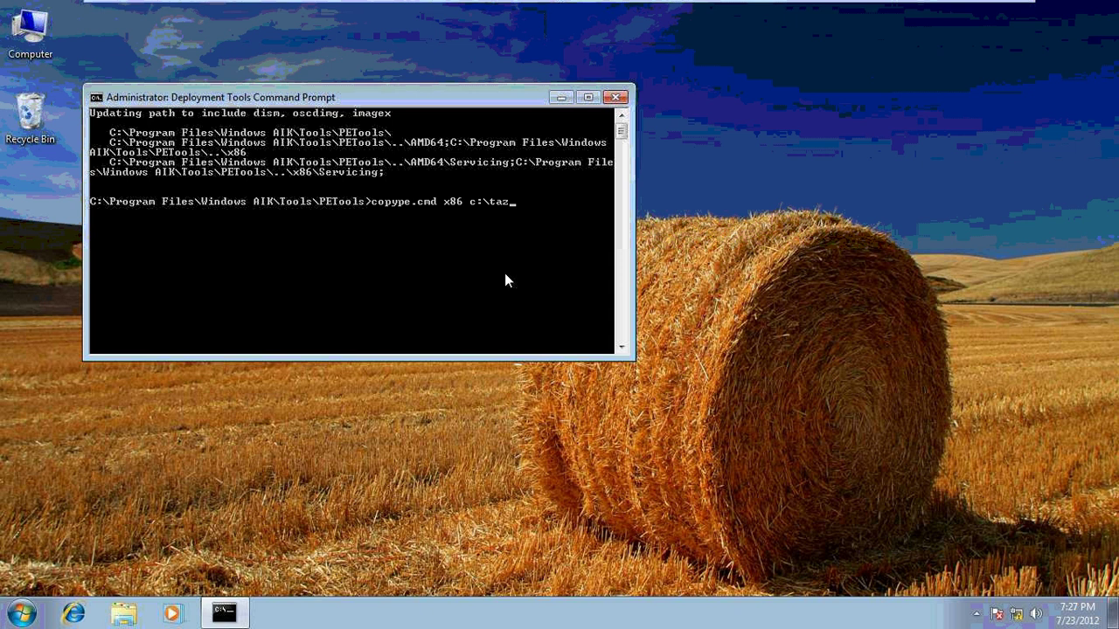
key(Return)
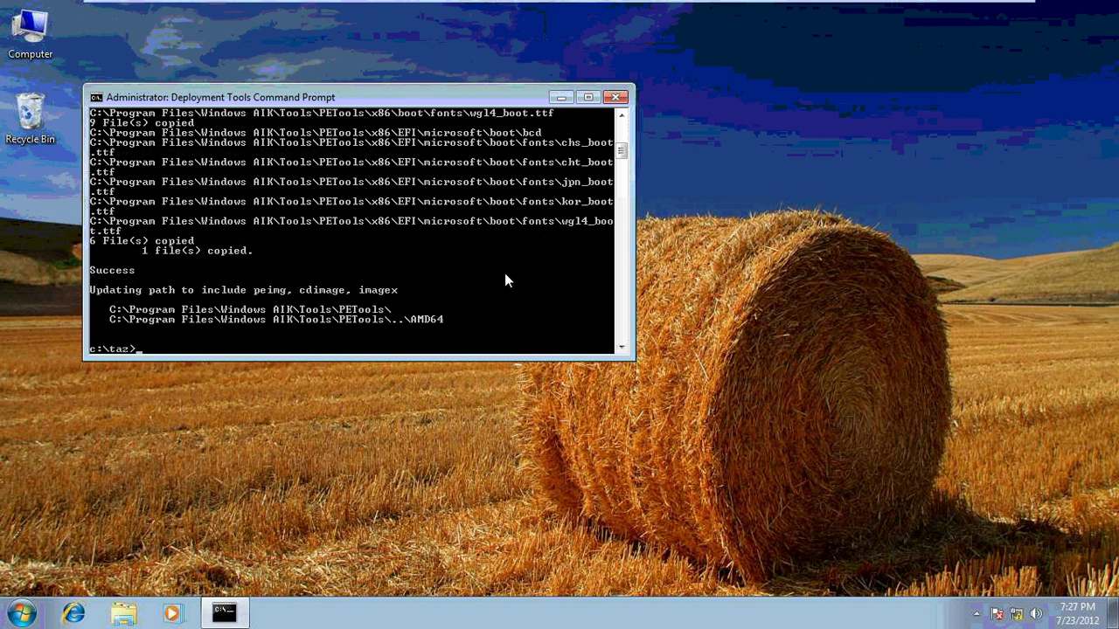
text(cd\)
key(Return)
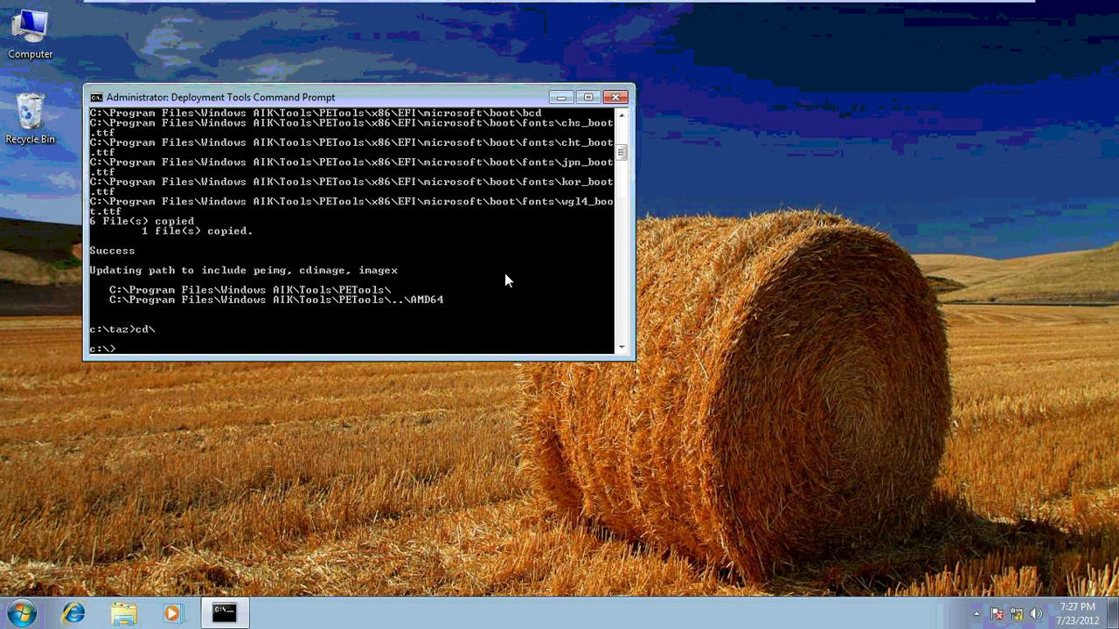
Change into the C:\Program Files\Windows AIK\Tools\x86 folder
text(cd "pro)
key(Tab)
text(\win)
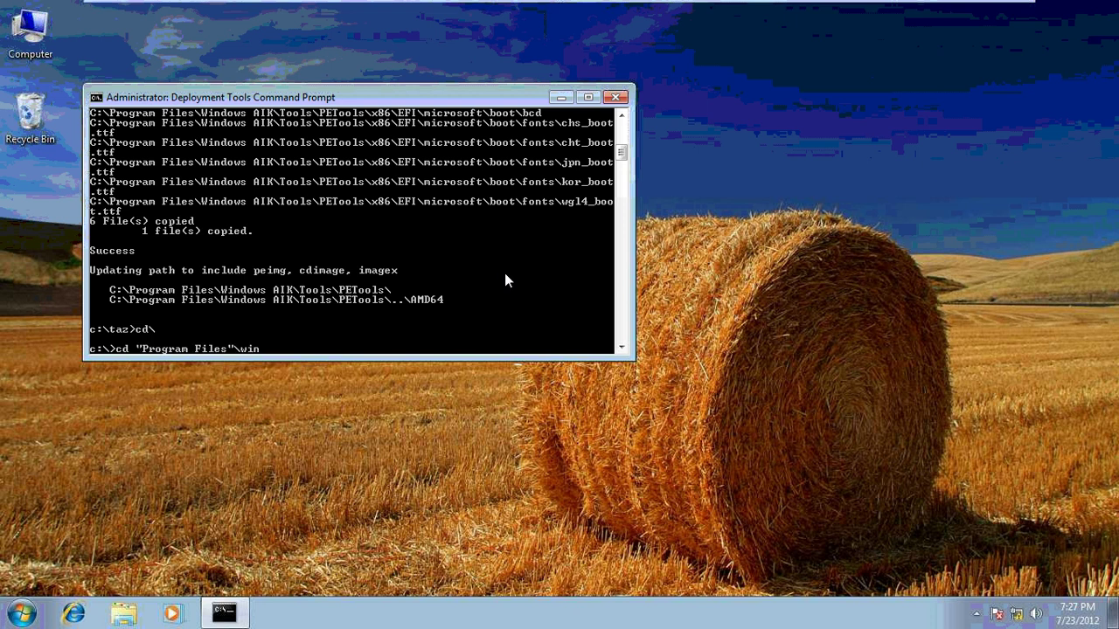
key(Tab)
text(\to)
key(Tab)
text(\x)
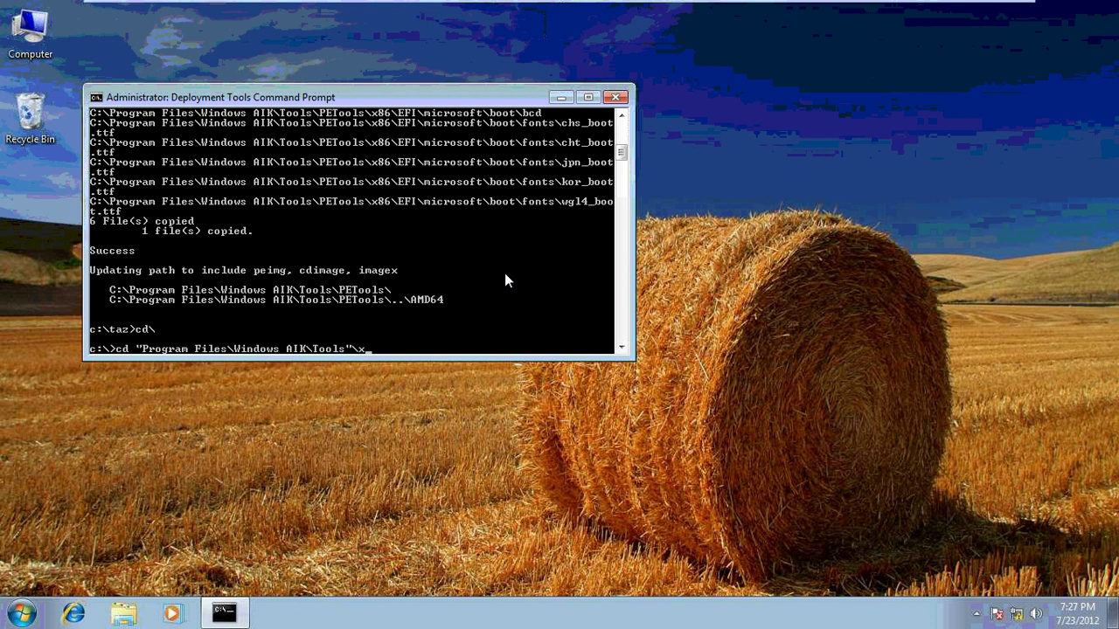
key(Tab)
key(Return)
Copy imagex.exe into c:\taz\ISO and return to the root of C:
text(copy)
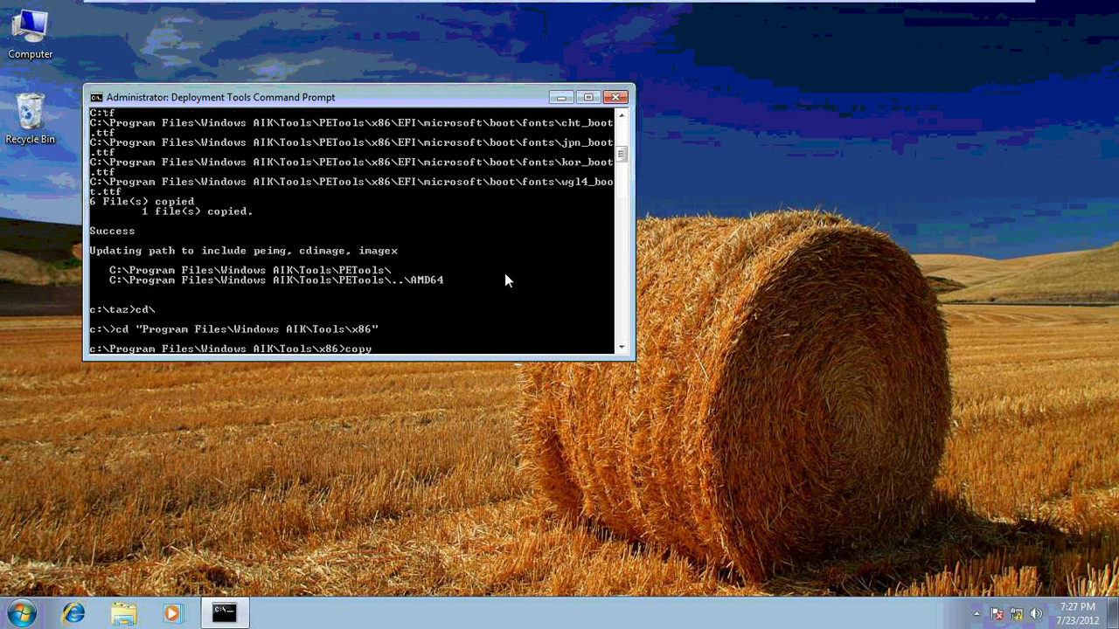
text( imagex.exe c:	az\is)
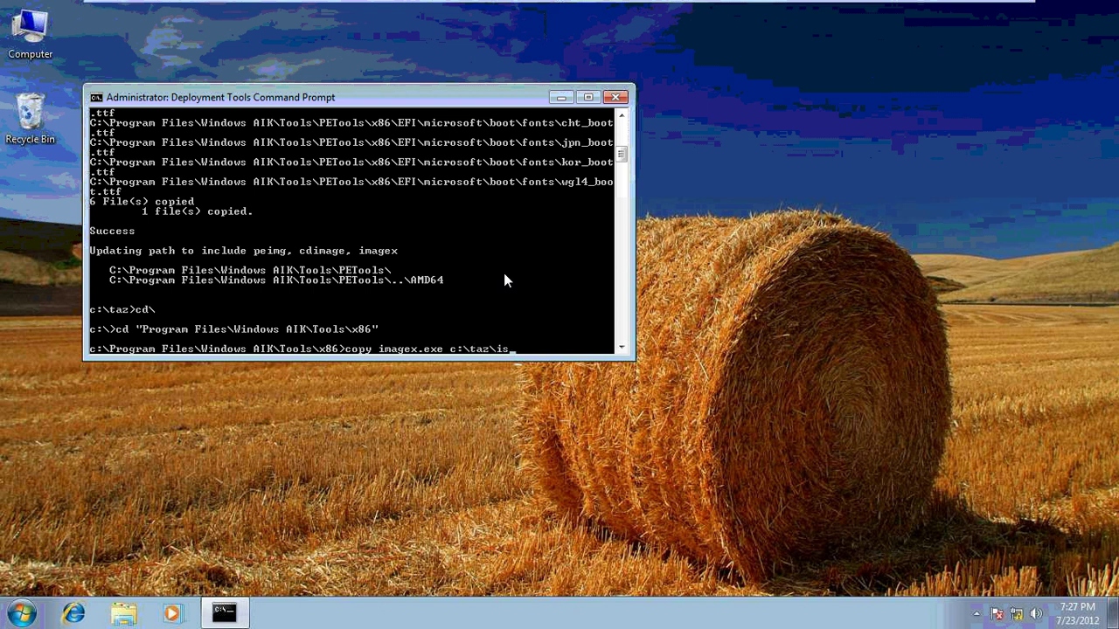
key(Tab)
key(Return)
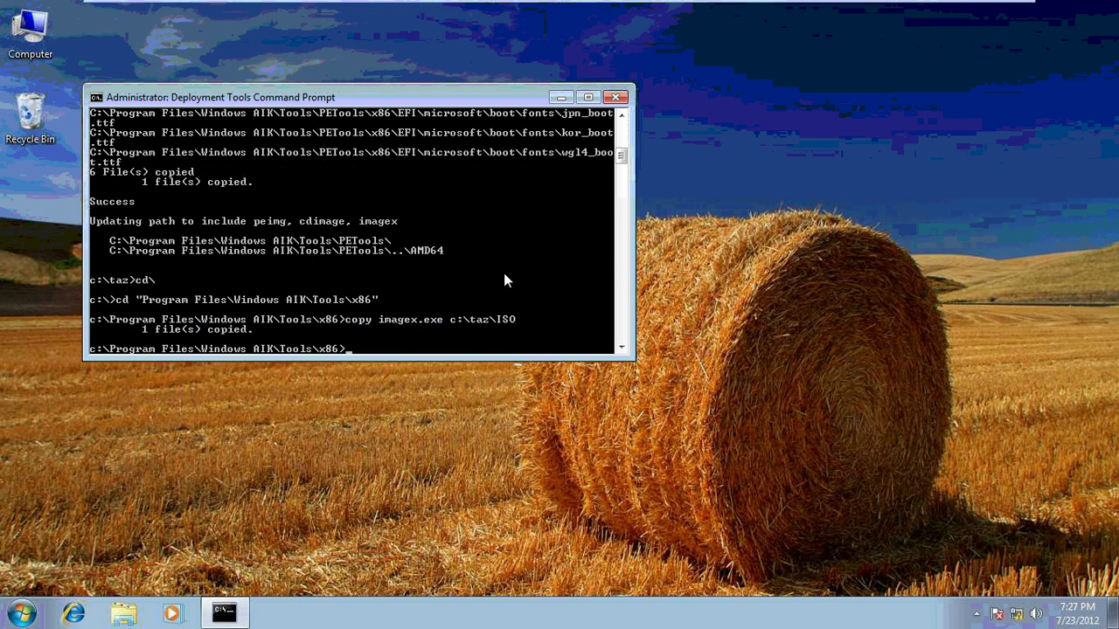
text(cd\)
key(Return)
From c:\taz, copy winpe.wim to c:\taz\ISO\sources\boot.wim
text(cd ta)
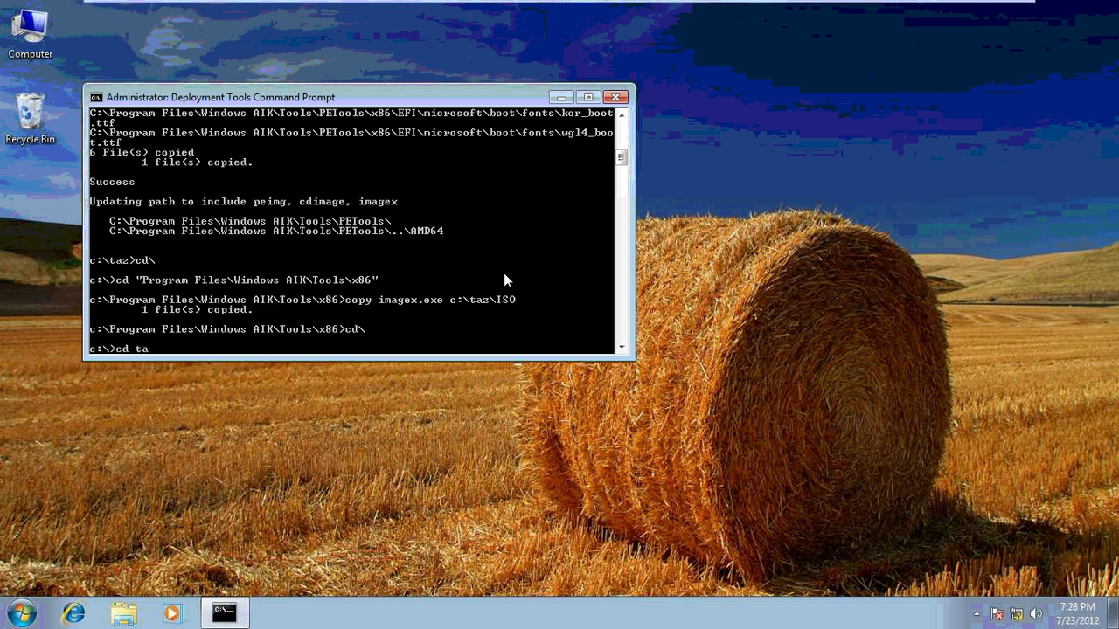
text(z)
key(Return)
text(copy)
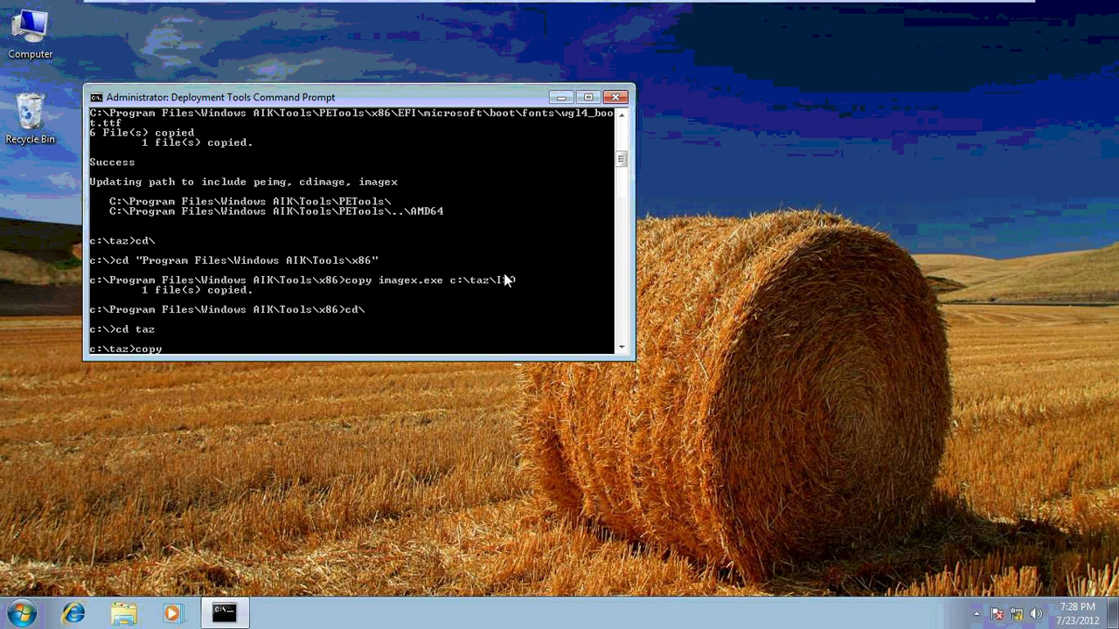
text( winpe.wim c:\taz\ISO\sources)
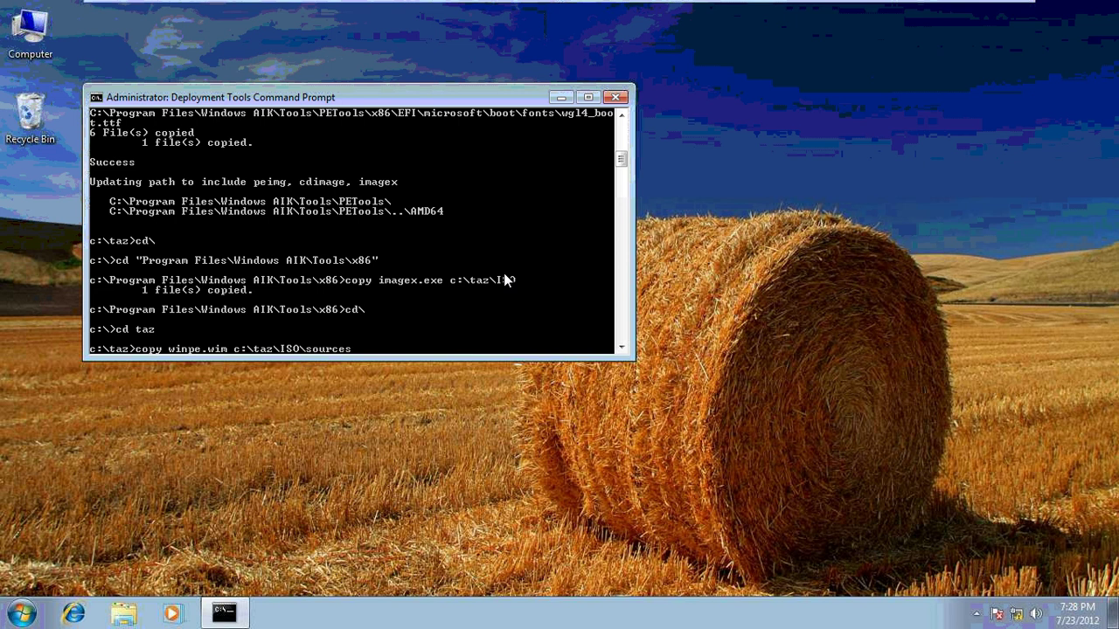
text(\boo)
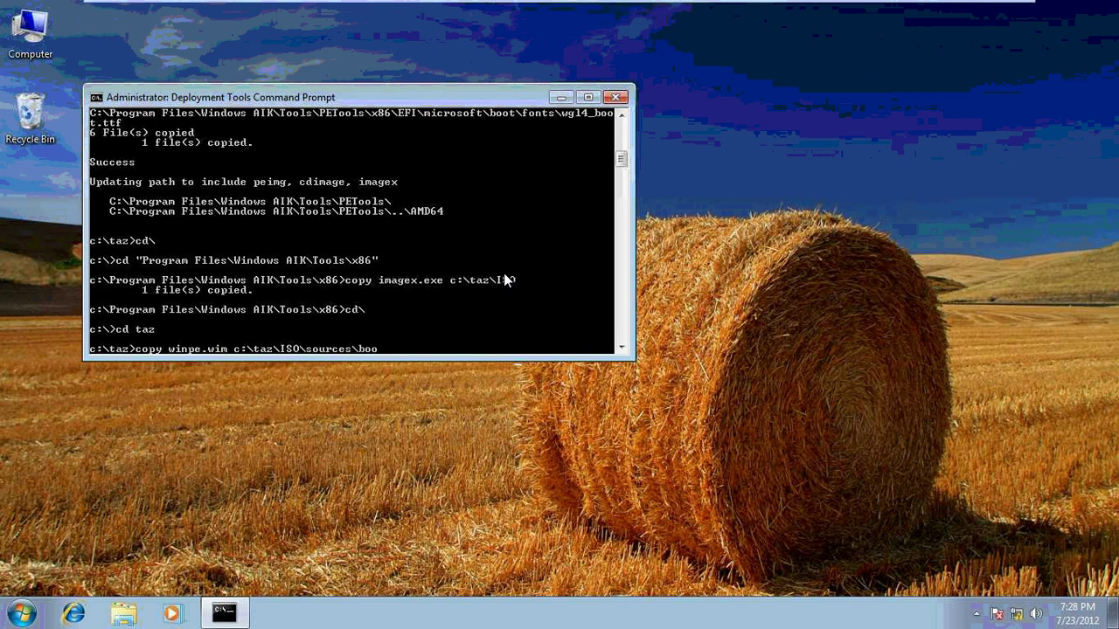
text(t.wim)
key(Return)
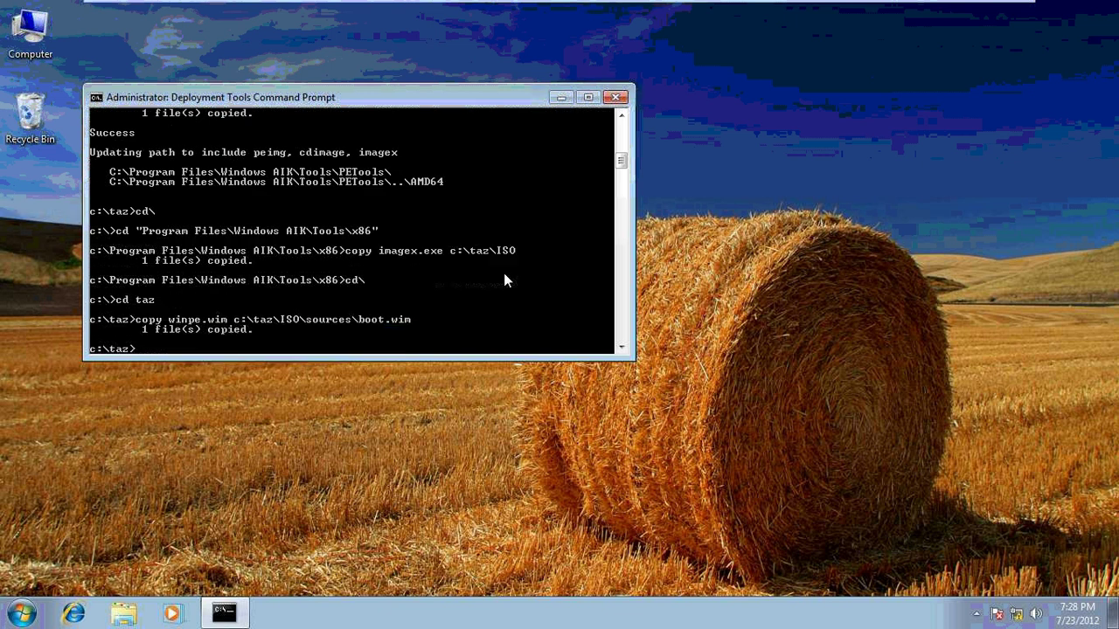
text(oscdimg -n -b)
Build c:\taz-winpe1.iso from c:\taz\ISO with etfsboot.com, then exit the prompt
text(c:\taz\etfsboo)
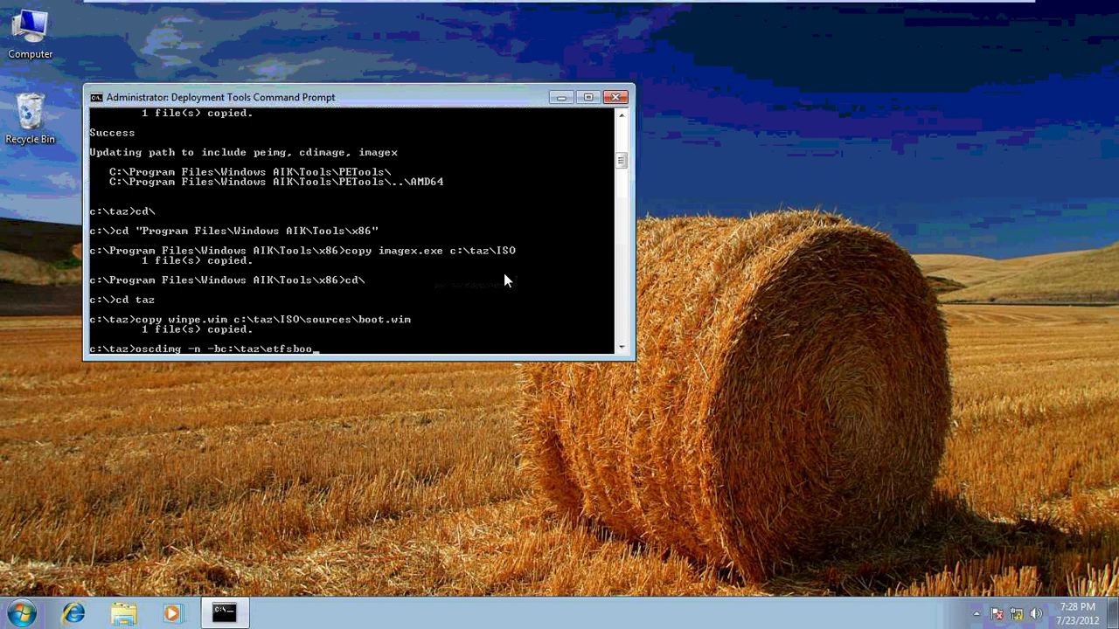
text(t.com c:\taz\i)
key(Tab)
text(c:\taz-w)
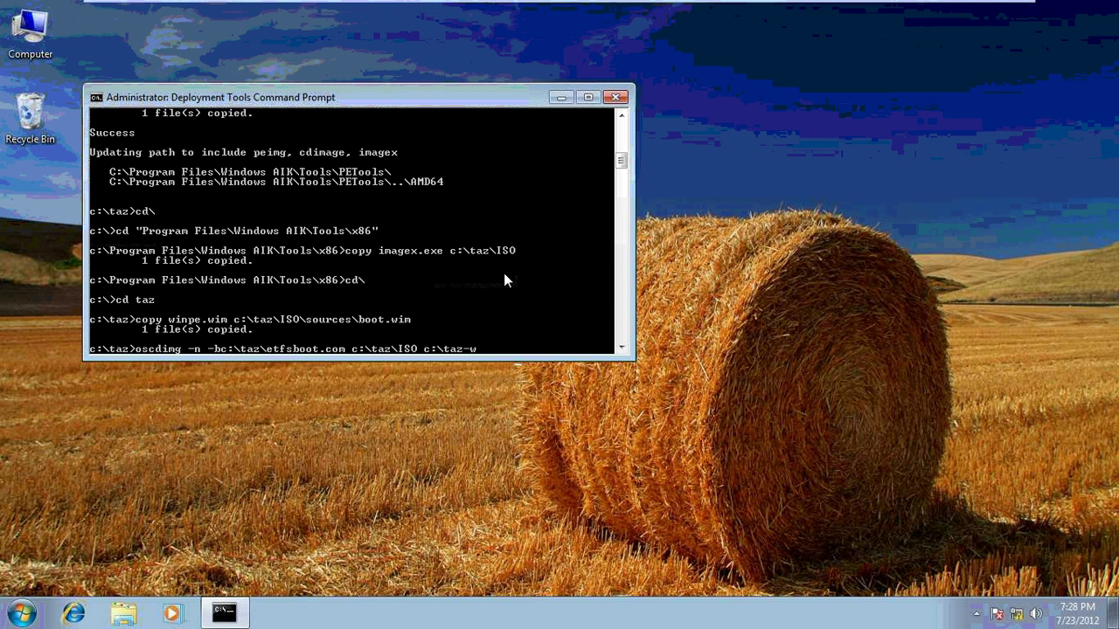
text(inpe1.iso)
key(Return)
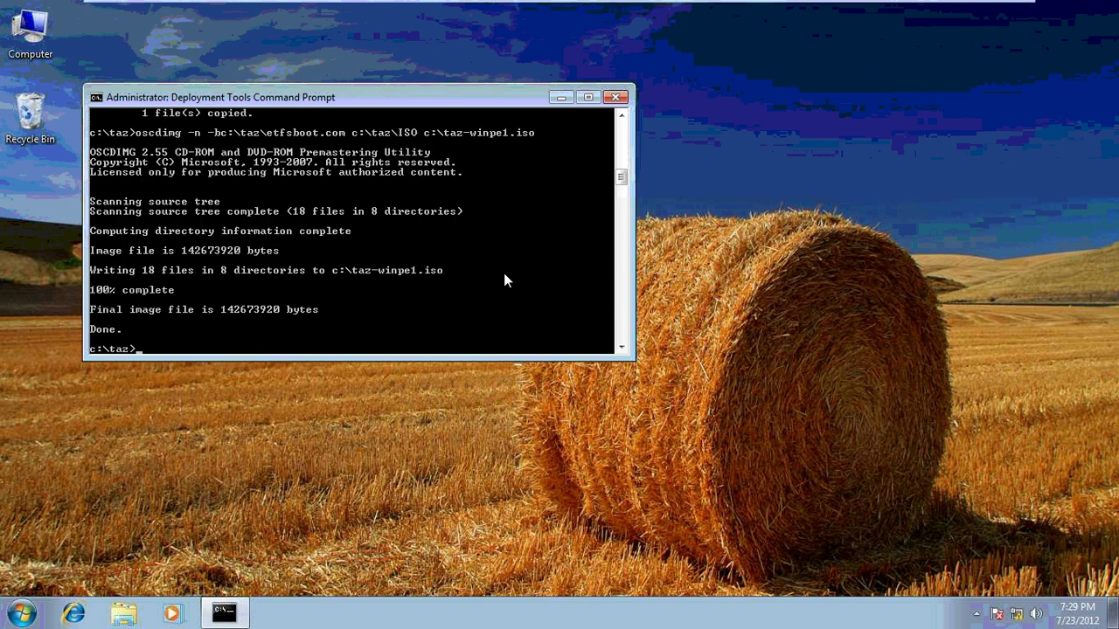
text(exit)
key(Return)
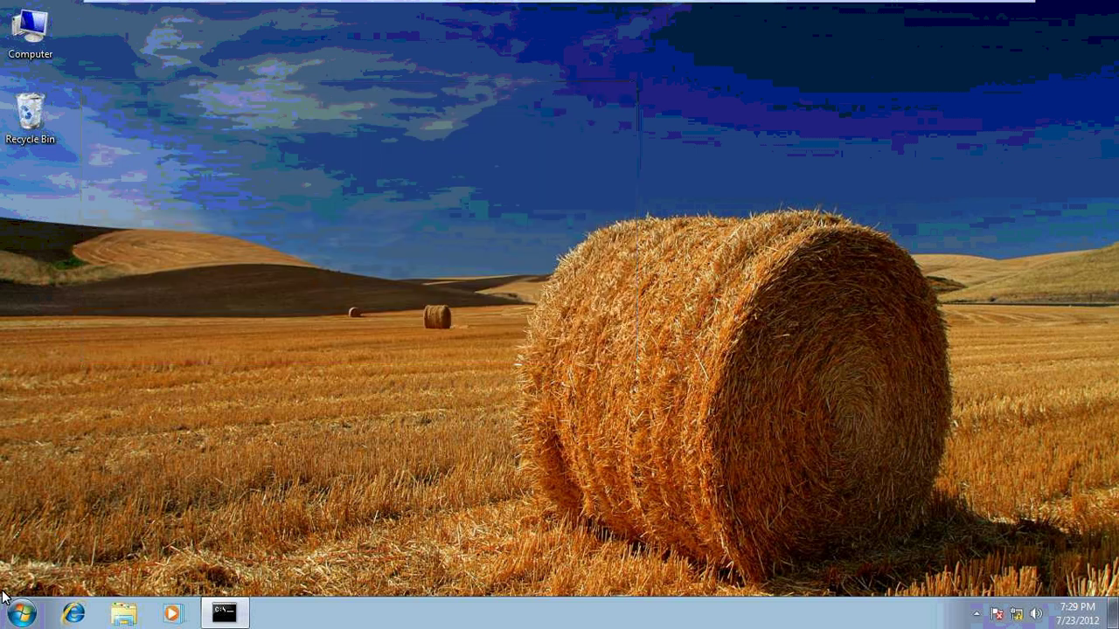
Ping 10.0.0.1 from the guest's Run dialog, getting 'transmit failed. General failure.'
click(18, 615)
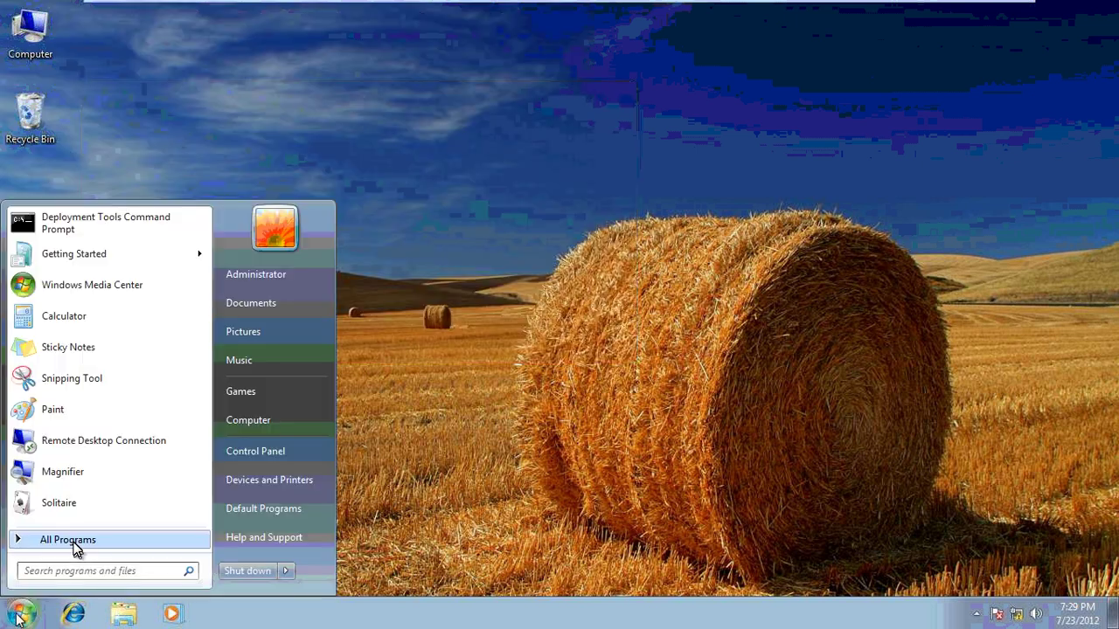
click(75, 546)
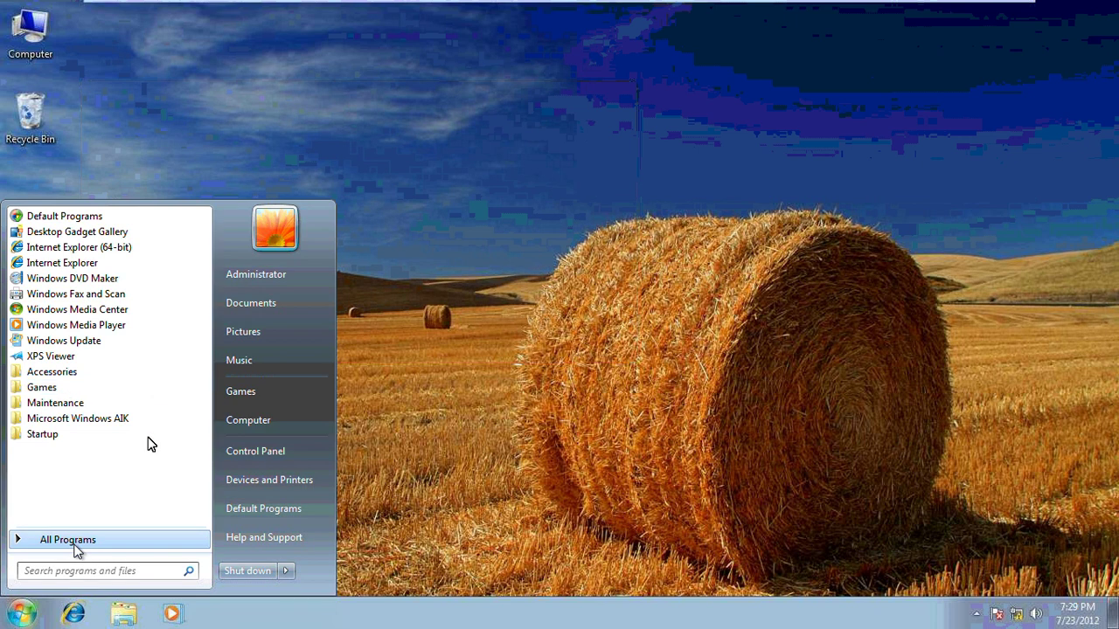
click(388, 340)
mouse_move(956, 5)
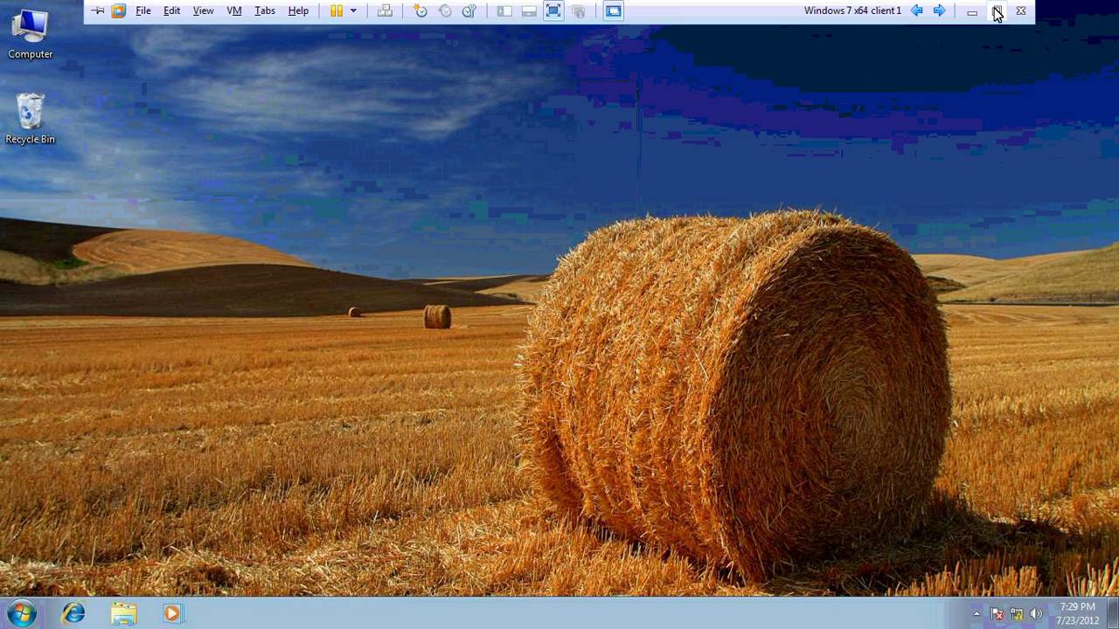
click(673, 157)
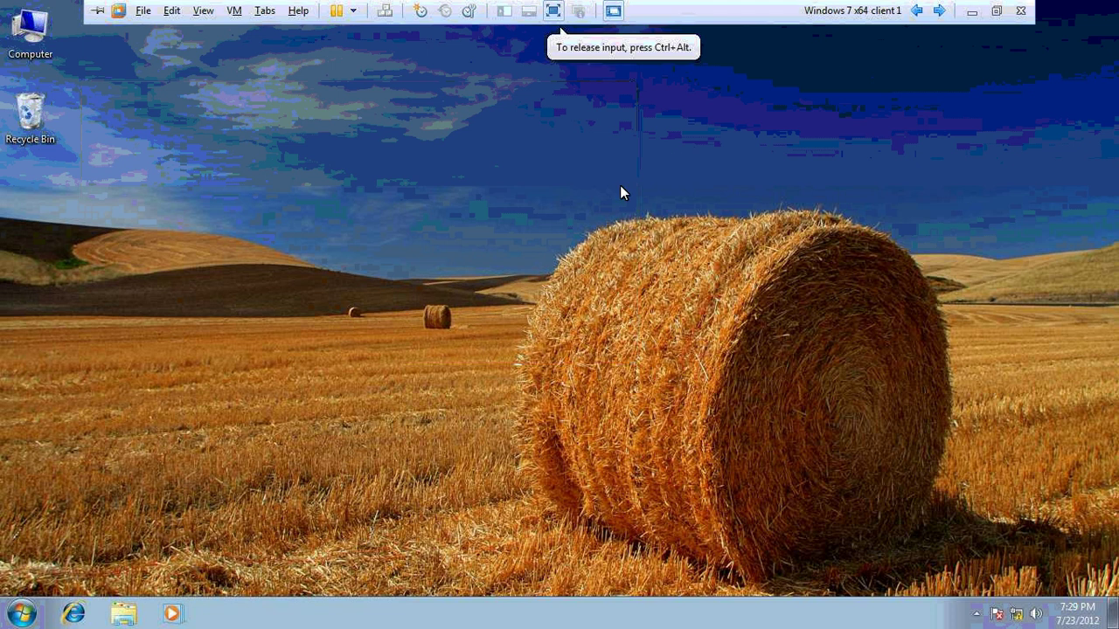
key(super+r)
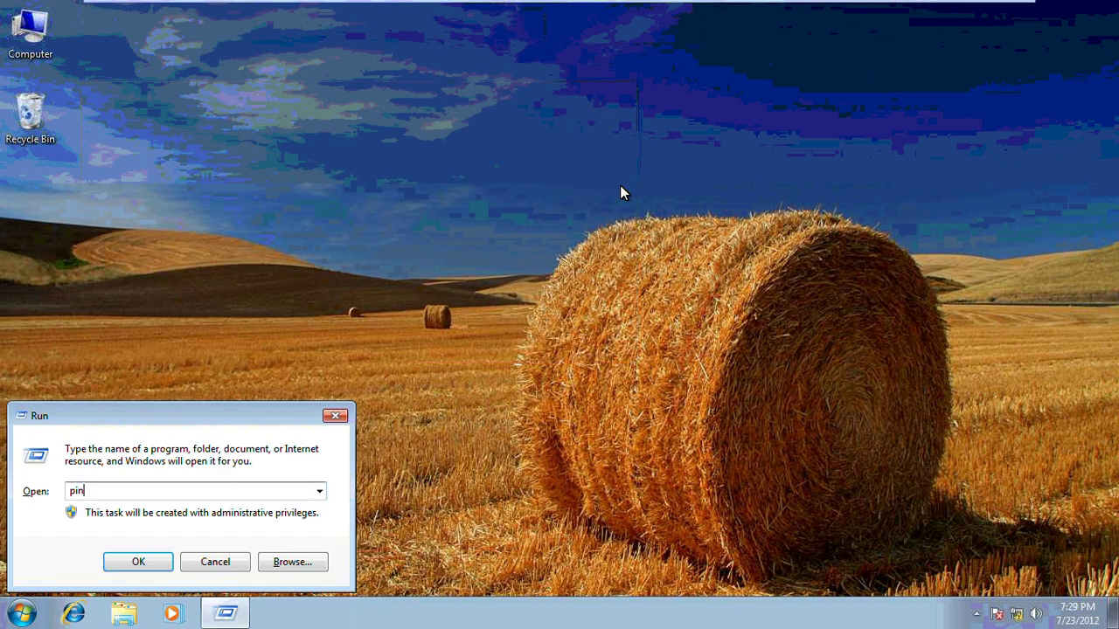
text(g 10.0.0.1)
key(Return)
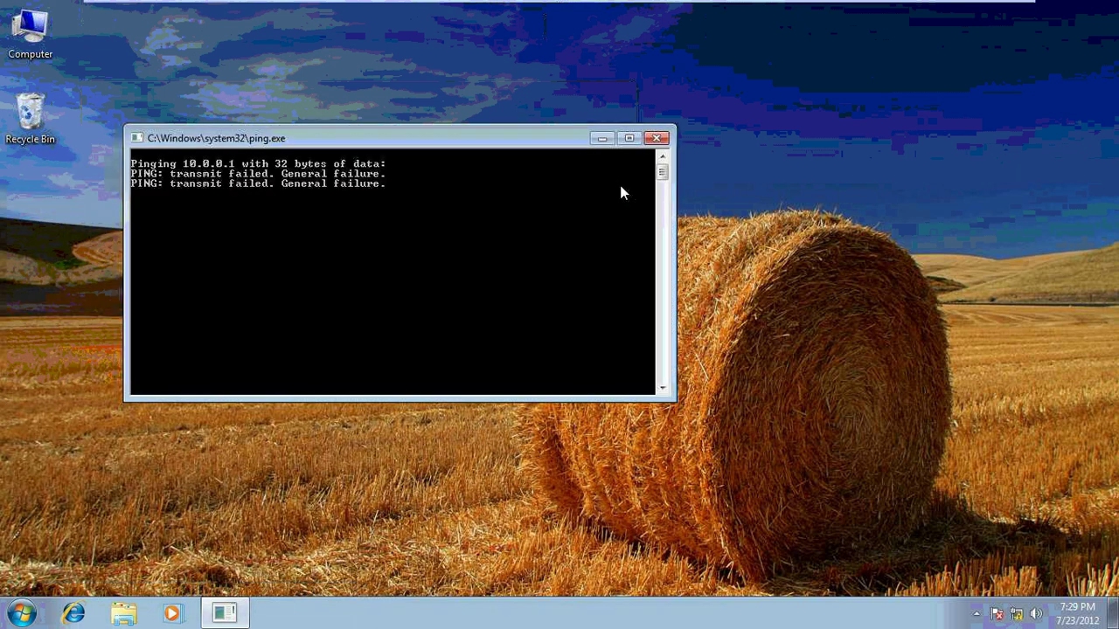
Confirm in VM Settings that the network adapter uses Custom: VMnet1 (Host-only)
mouse_move(543, 17)
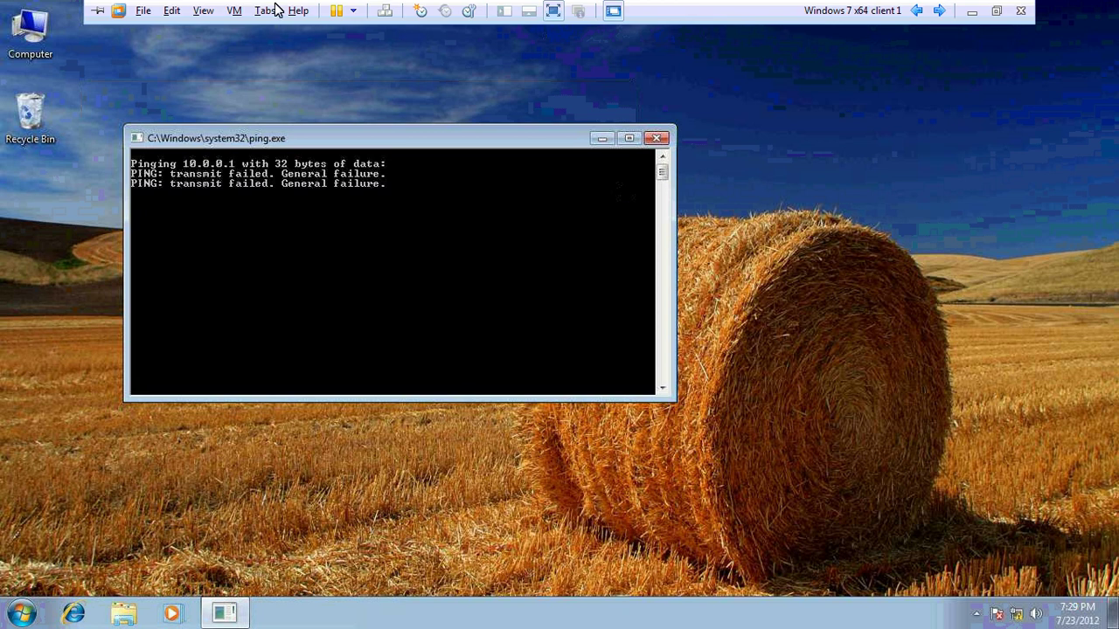
click(236, 11)
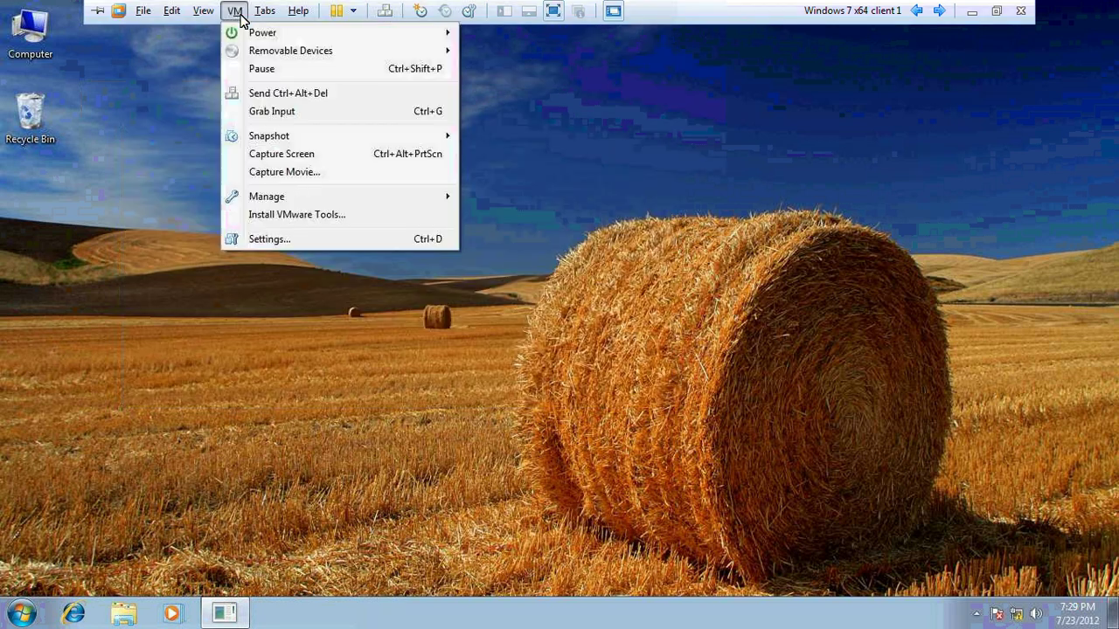
click(299, 238)
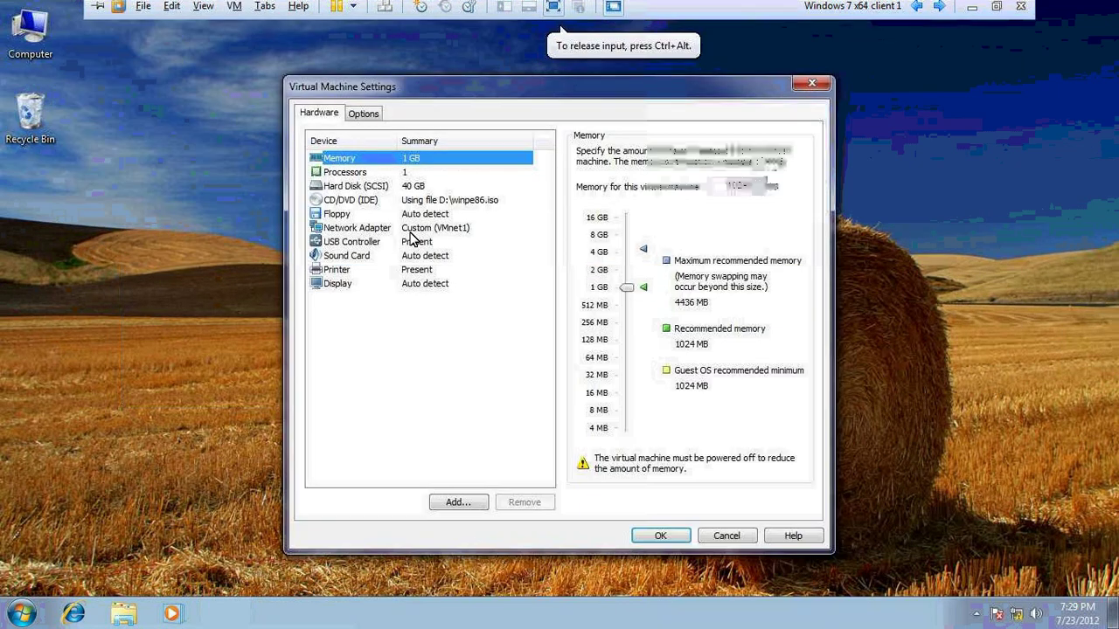
click(418, 229)
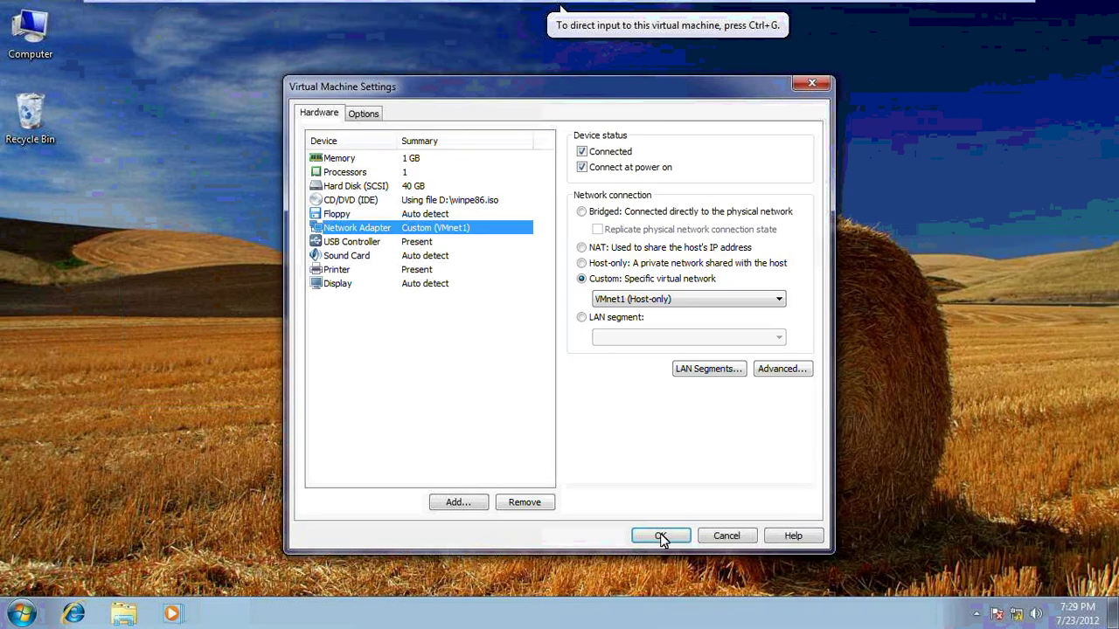
key(Return)
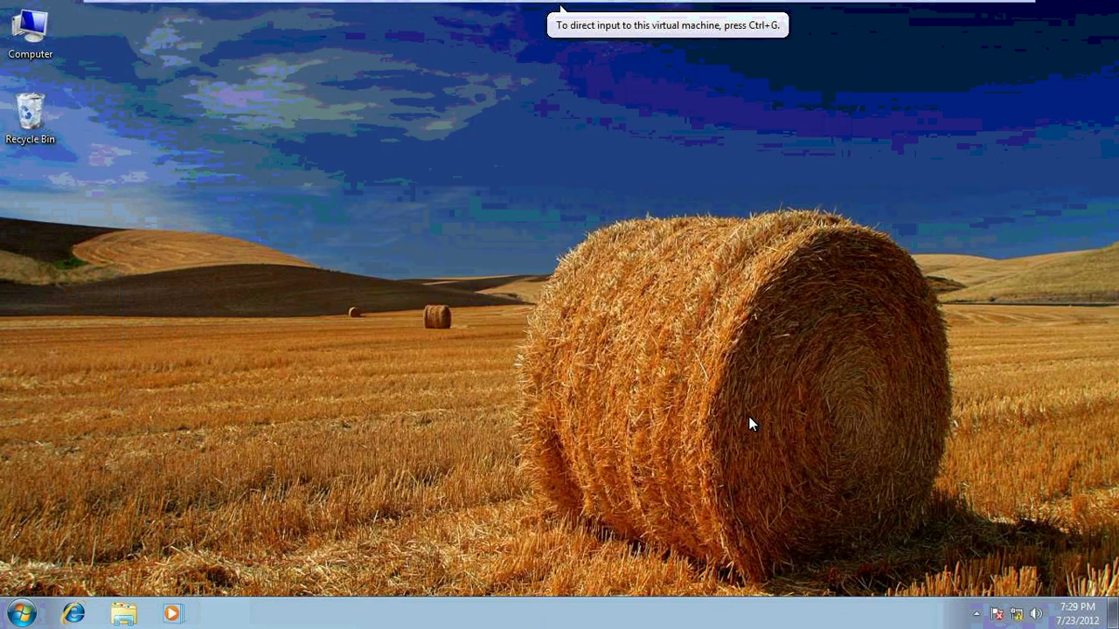
Open the Local Area Connection properties via ncpa.cpl, dismissing the network error
click(752, 424)
key(super+r)
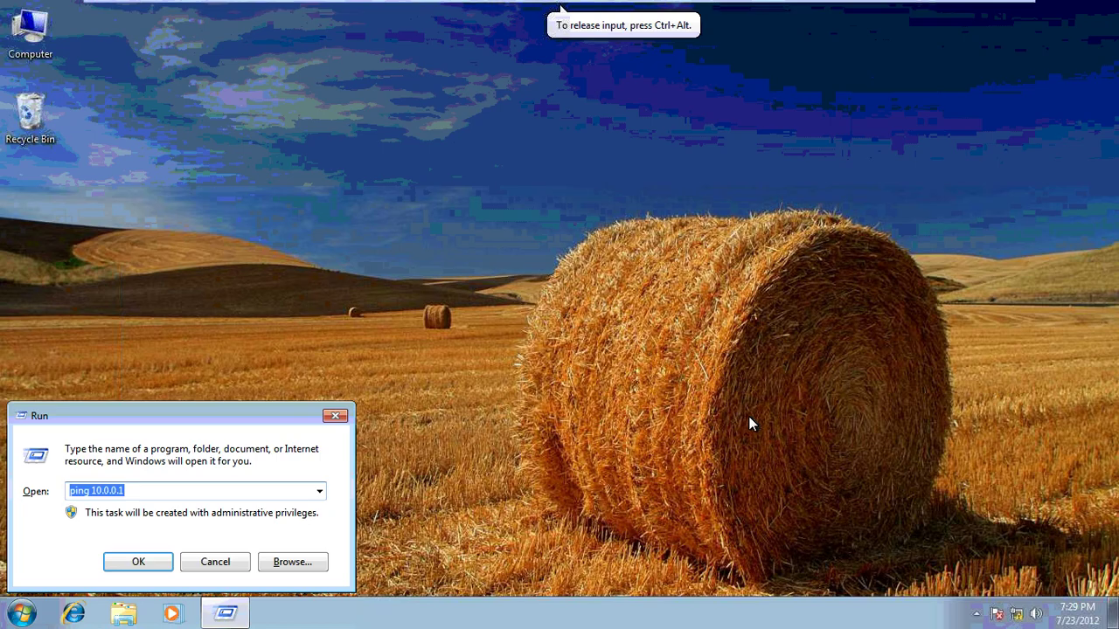
text(ncp)
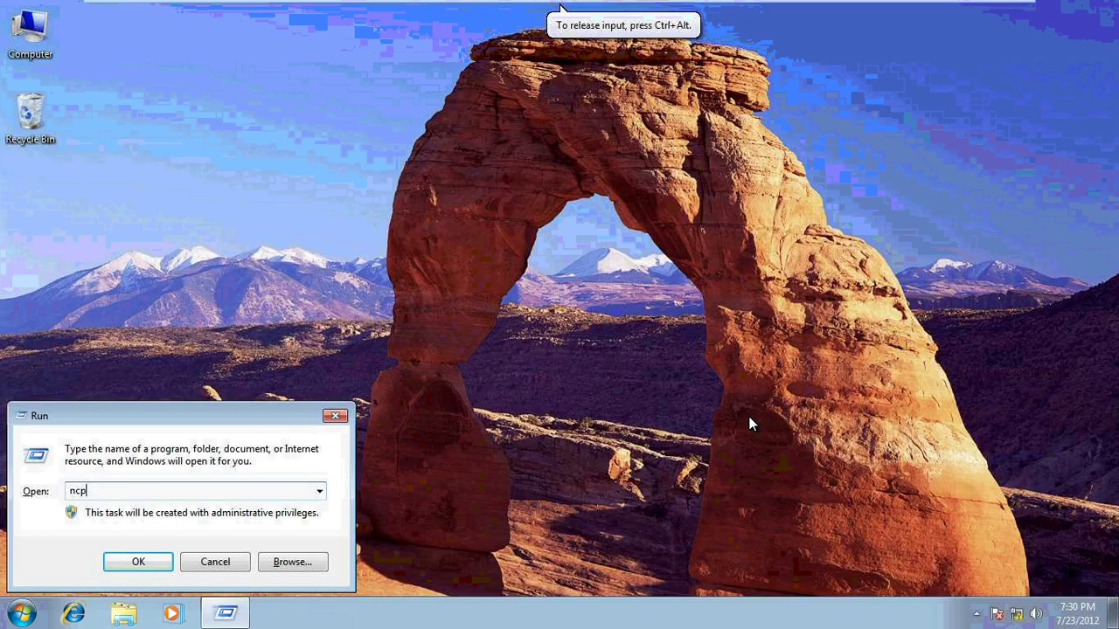
text(a.cpl)
key(Return)
right_click(324, 154)
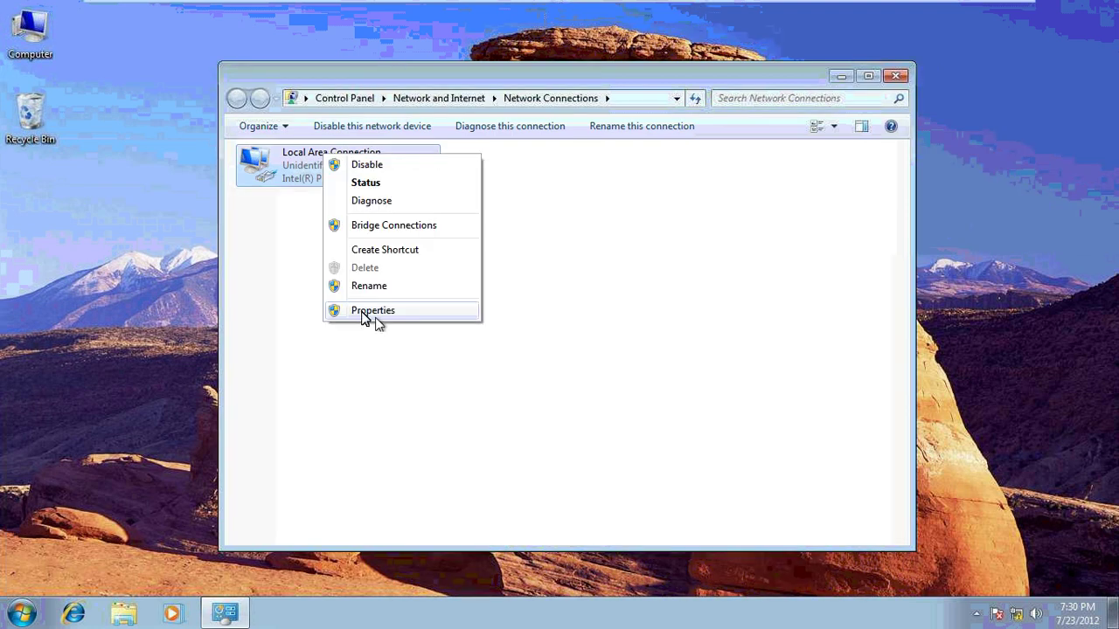
click(376, 317)
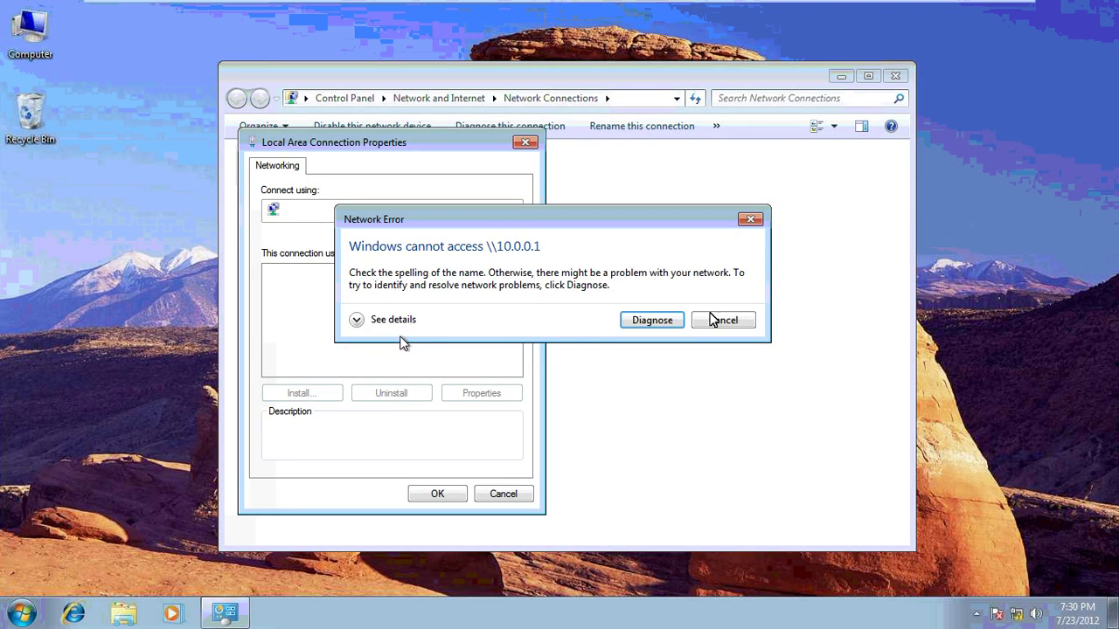
key(Escape)
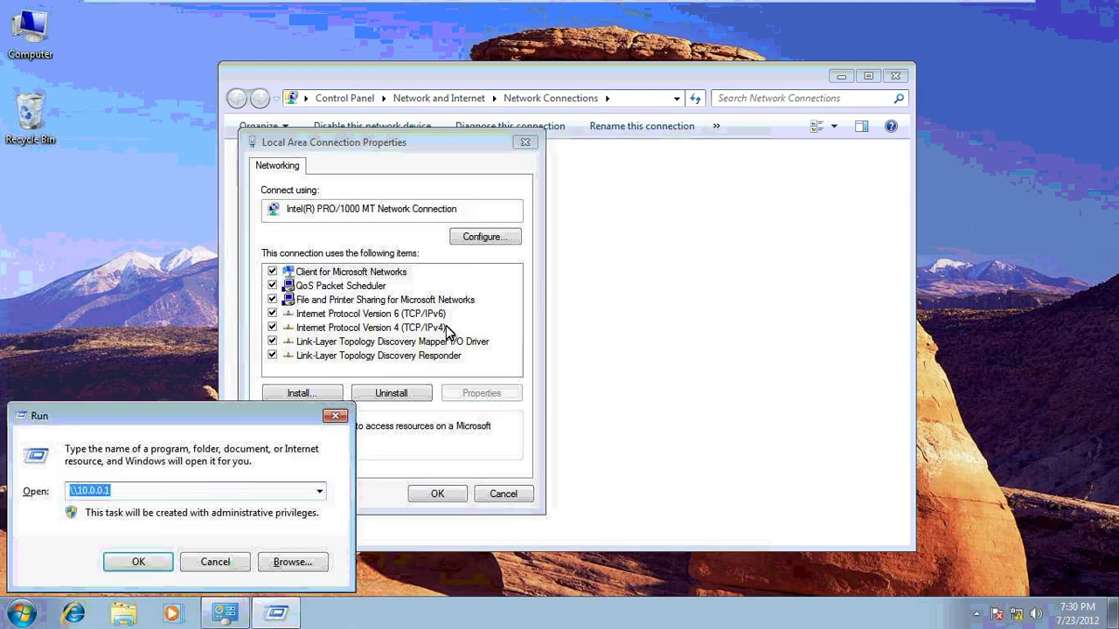
Set TCP/IPv4 to static address 10.0.0.2 with subnet mask 255.0.0.0
click(441, 328)
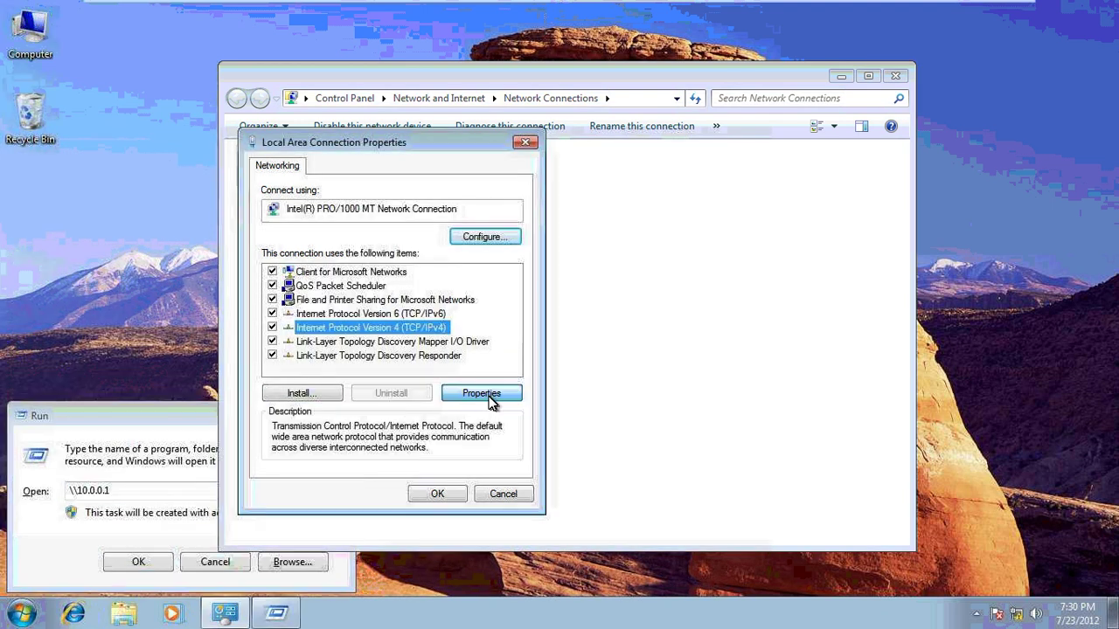
click(490, 395)
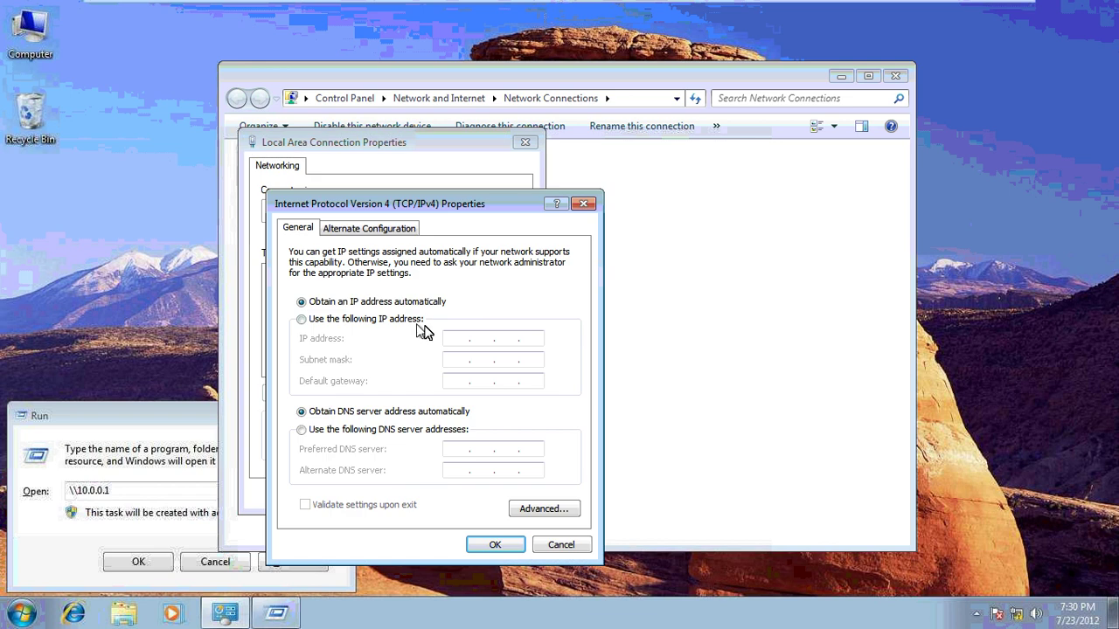
click(416, 323)
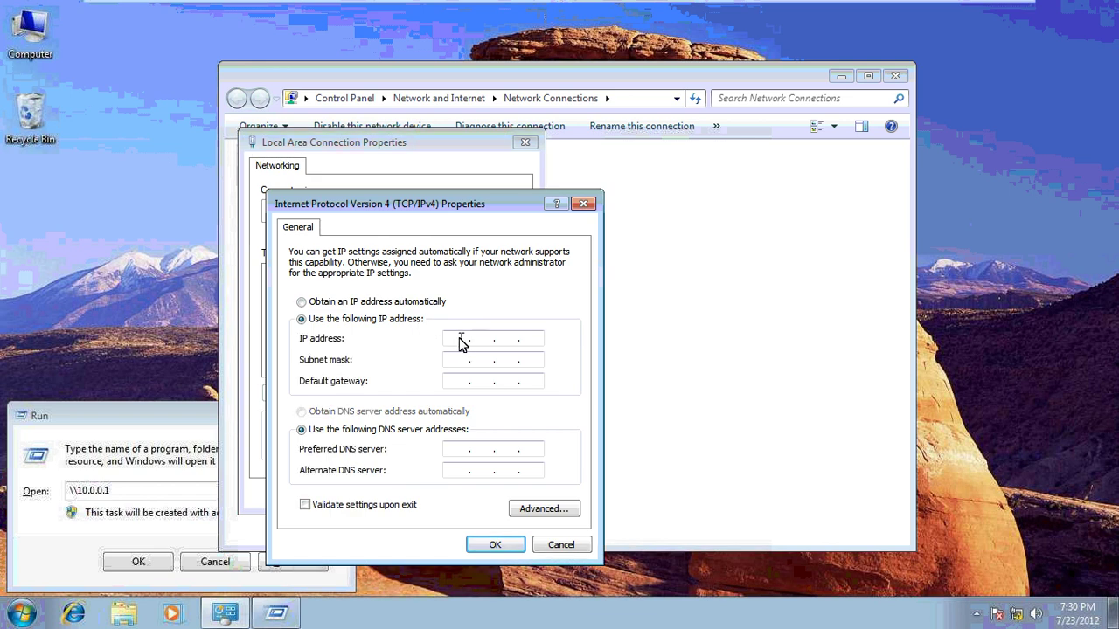
text(10.0.0.2)
key(Tab)
key(Tab)
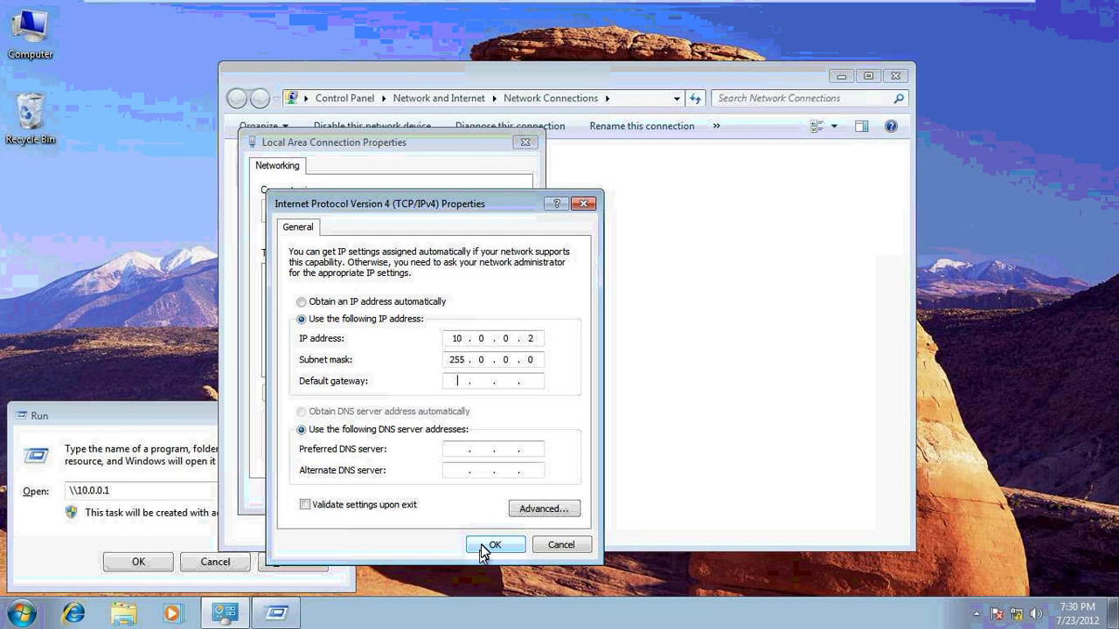
click(482, 543)
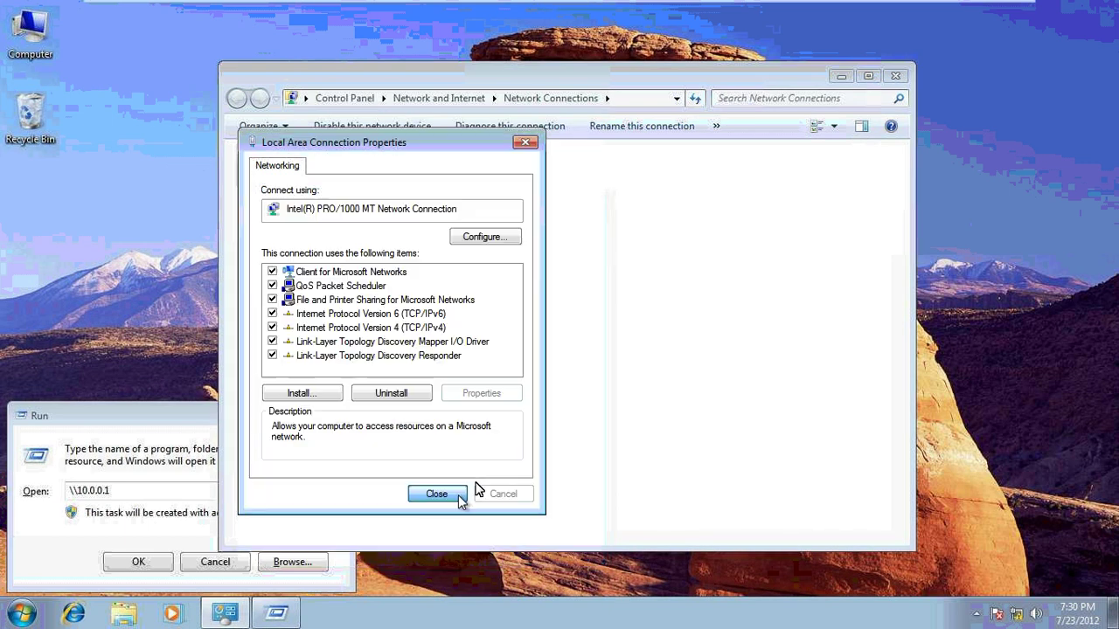
click(441, 494)
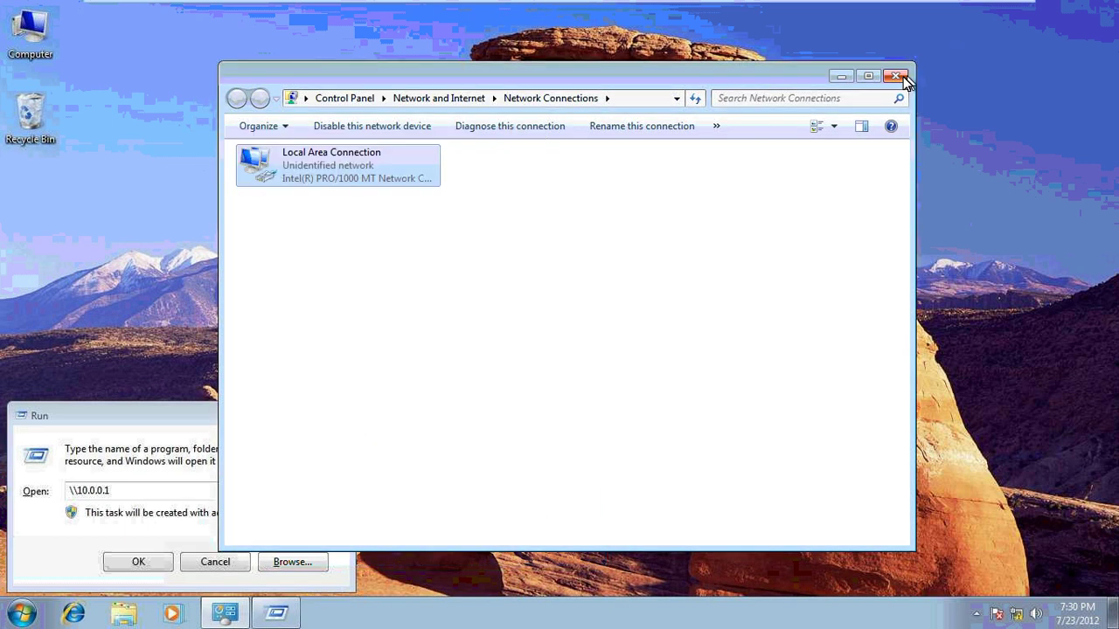
Ping 10.0.0.1 again, getting 'Destination host unreachable', then minimize the VM
click(898, 76)
text(pin)
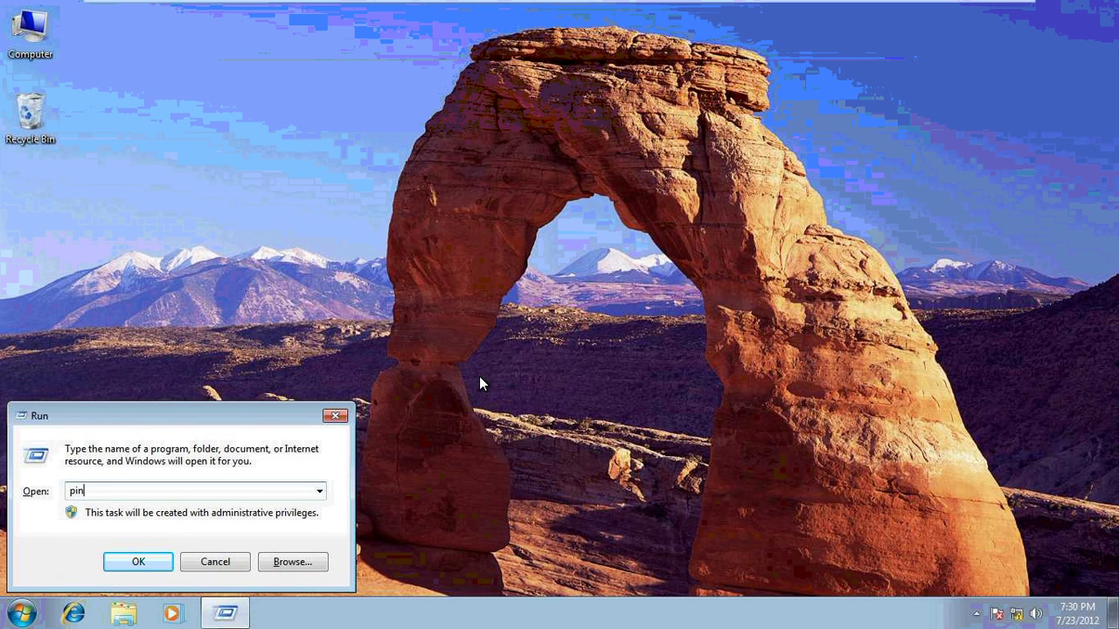
text(g 10.0.0.1)
key(Return)
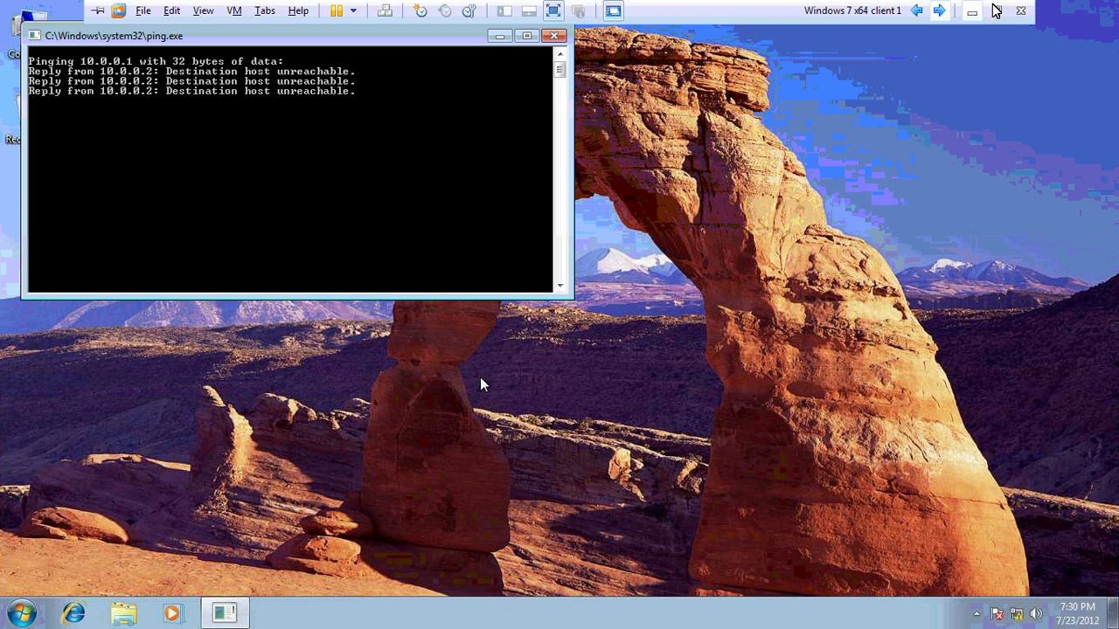
click(994, 10)
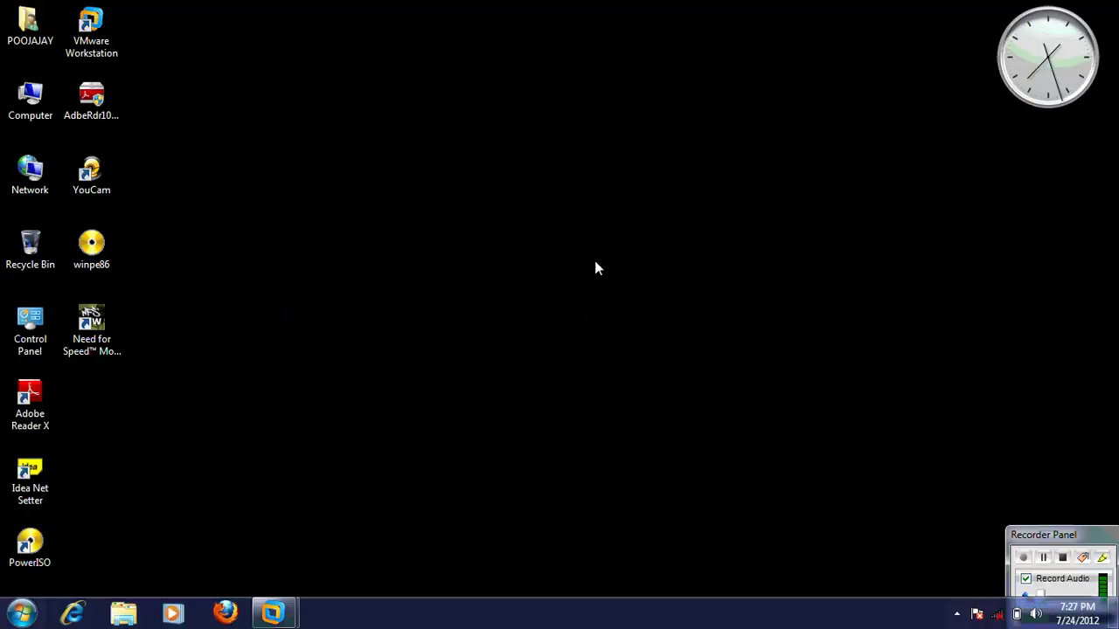
Open the host's Network Connections with ncpa.cpl and enable VMware Network Adapter VMnet1
key(super+r)
text(nc)
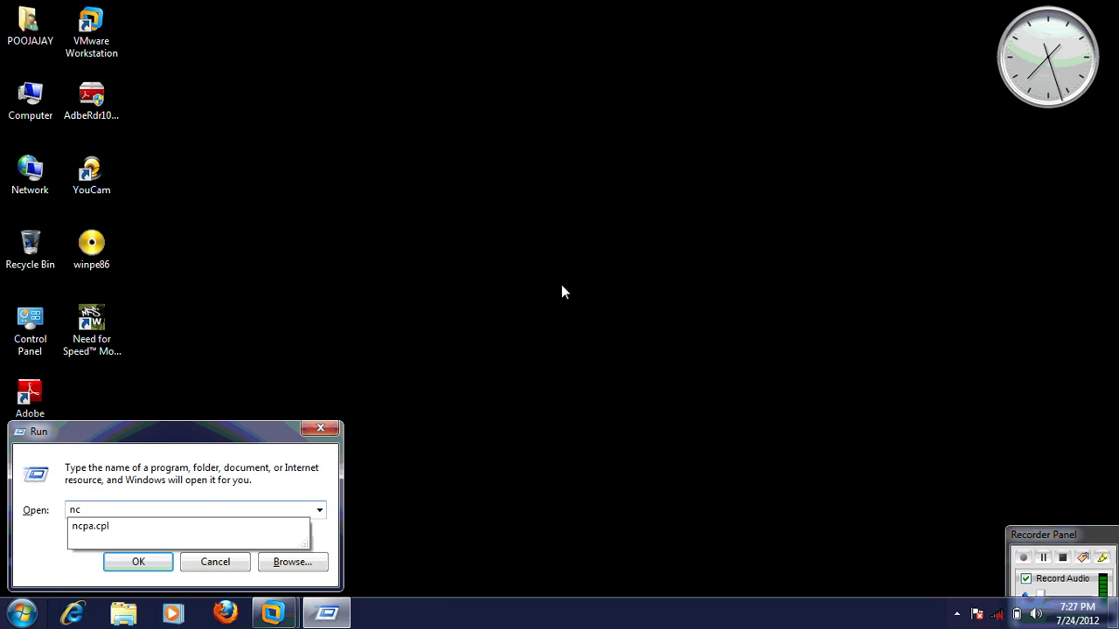
key(Down)
key(Return)
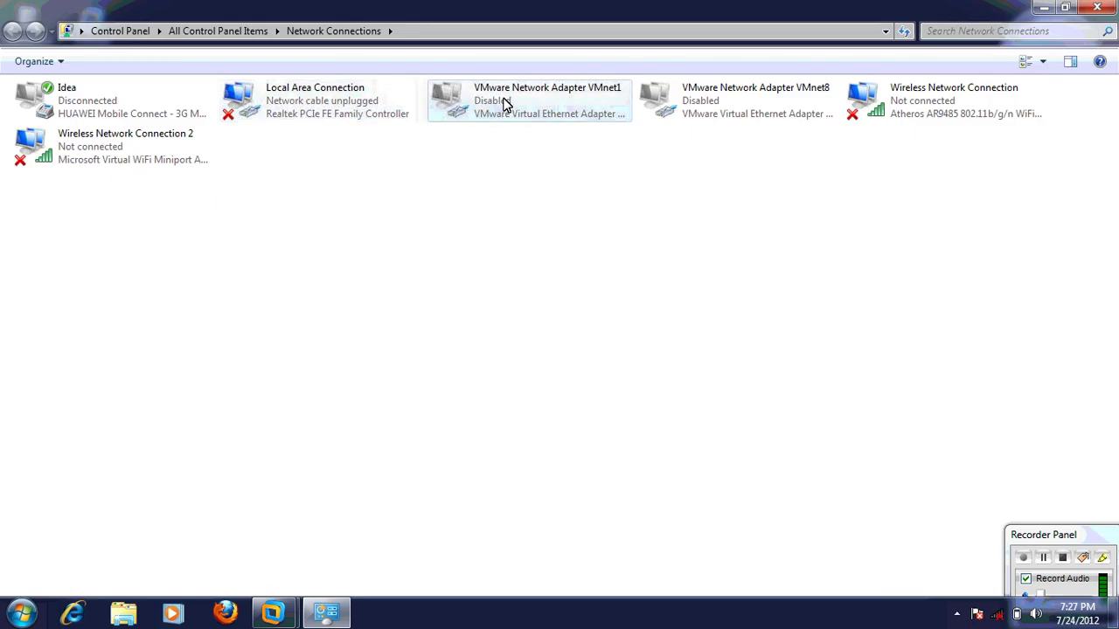
right_click(529, 109)
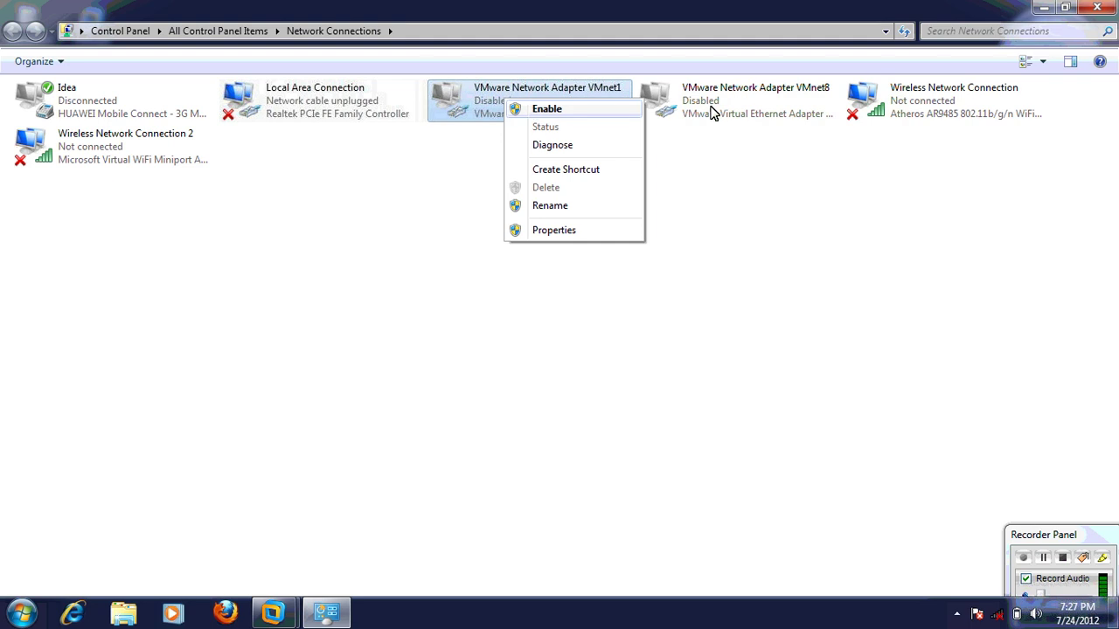
key(Return)
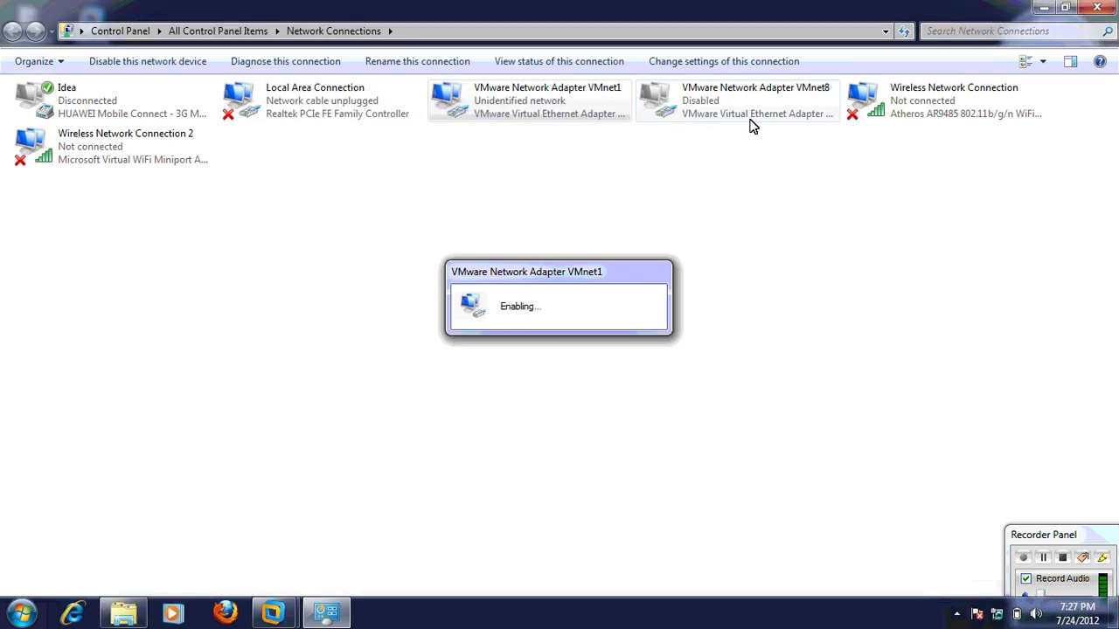
Enable VMnet8 and switch back to the Windows 7 x64 client 1 VM
right_click(751, 127)
click(754, 121)
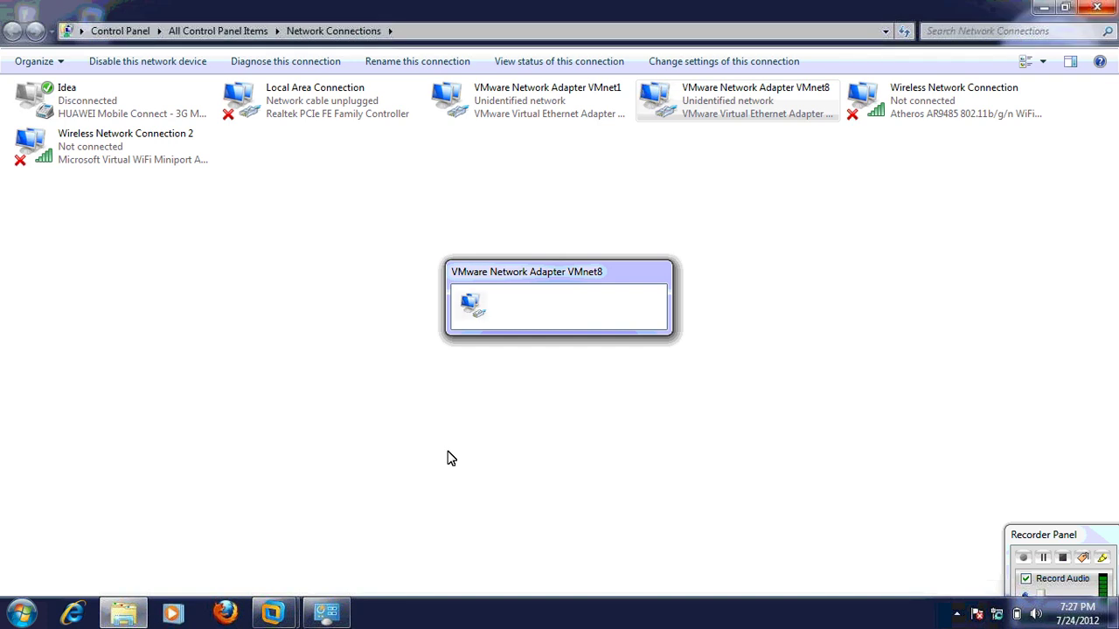
key(super+d)
mouse_move(278, 612)
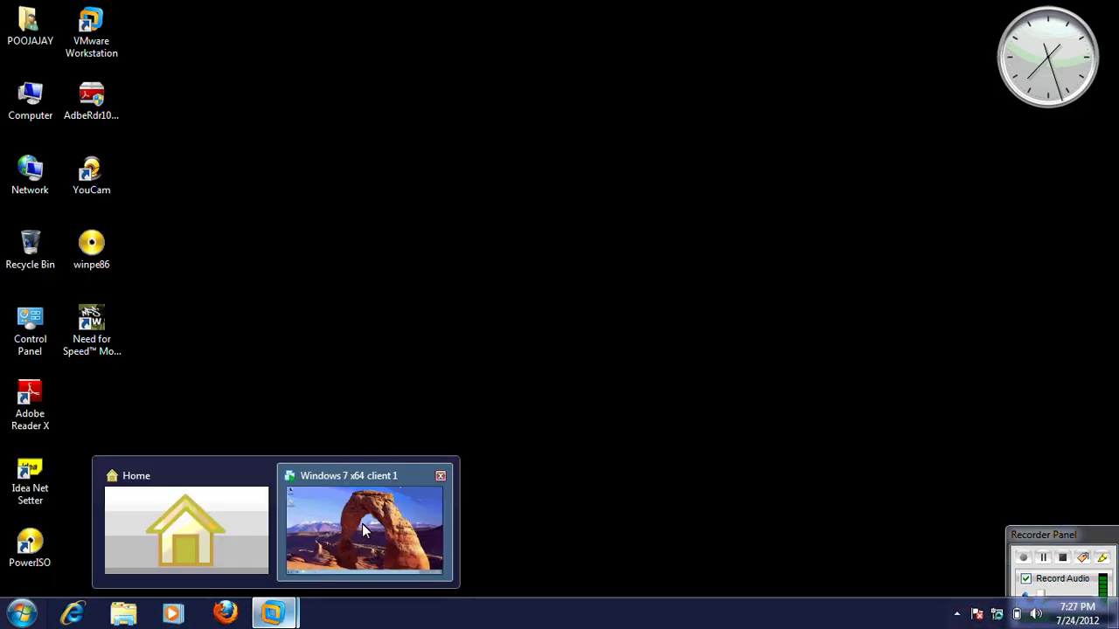
click(365, 524)
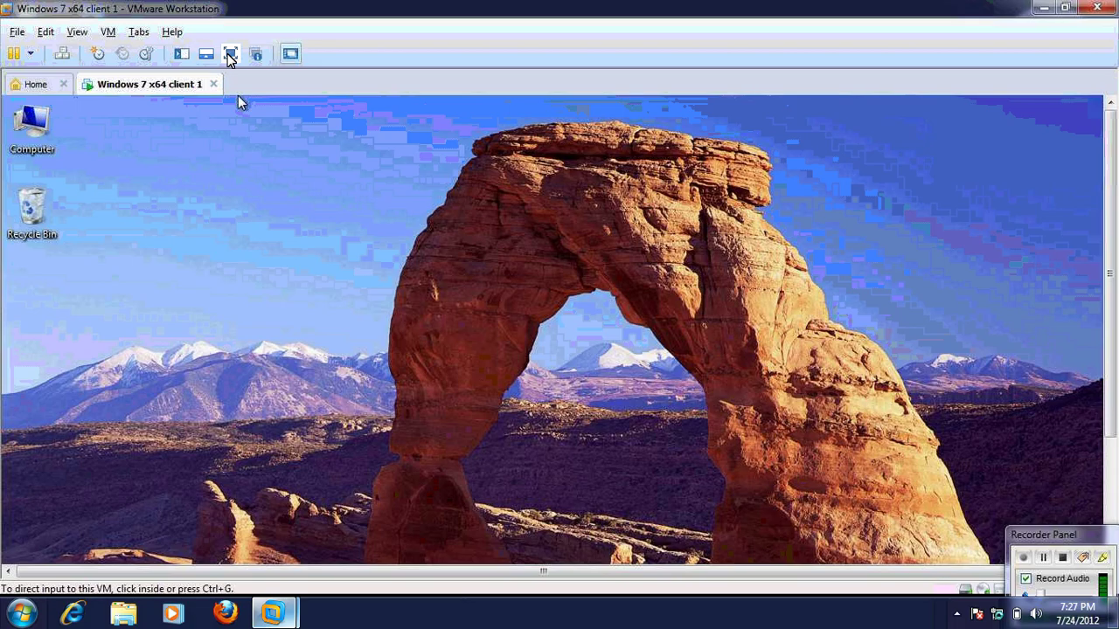
Re-run the ping to 10.0.0.1 from the guest's Run box in full-screen view
key(ctrl+alt+Return)
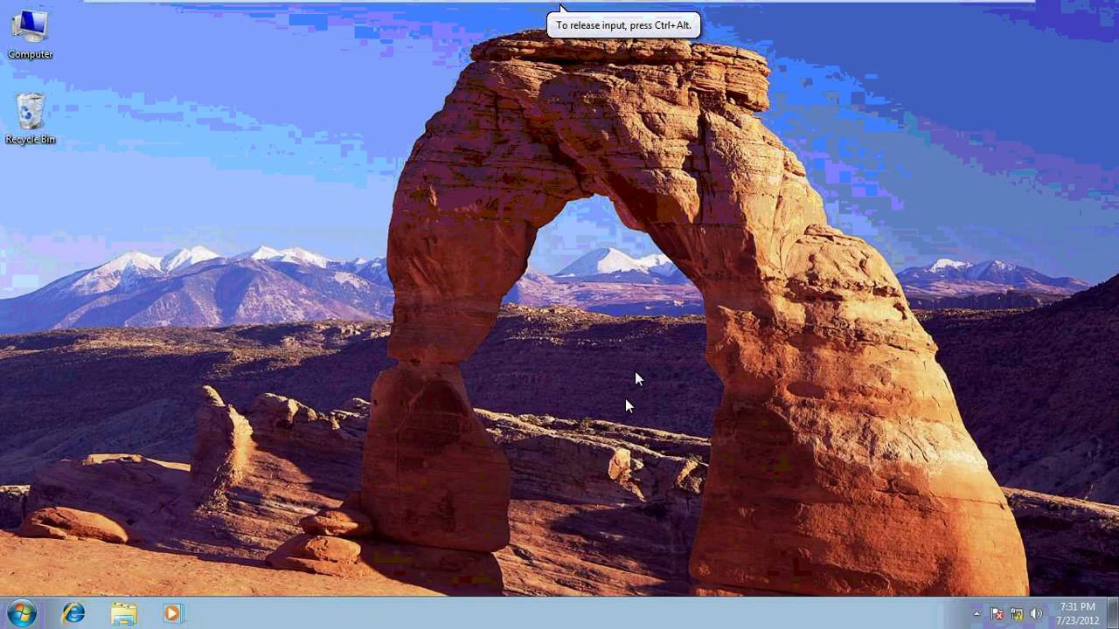
key(super+r)
key(Return)
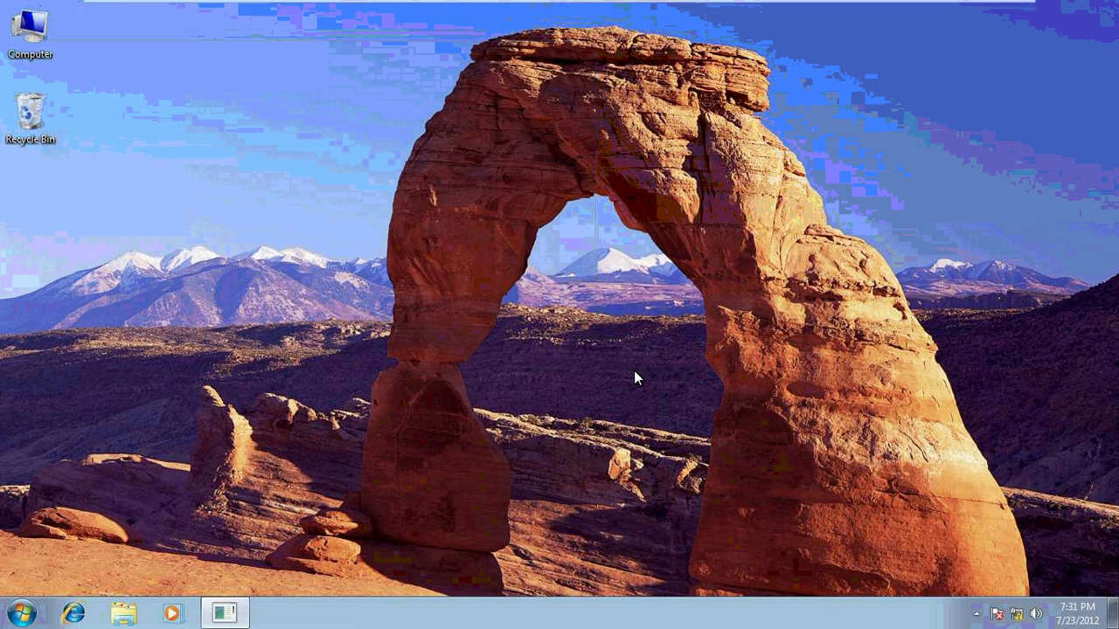
Open \\10.0.0.1's shares and extend the address-bar path to a share on the host
key(super+r)
text(\\10.0)
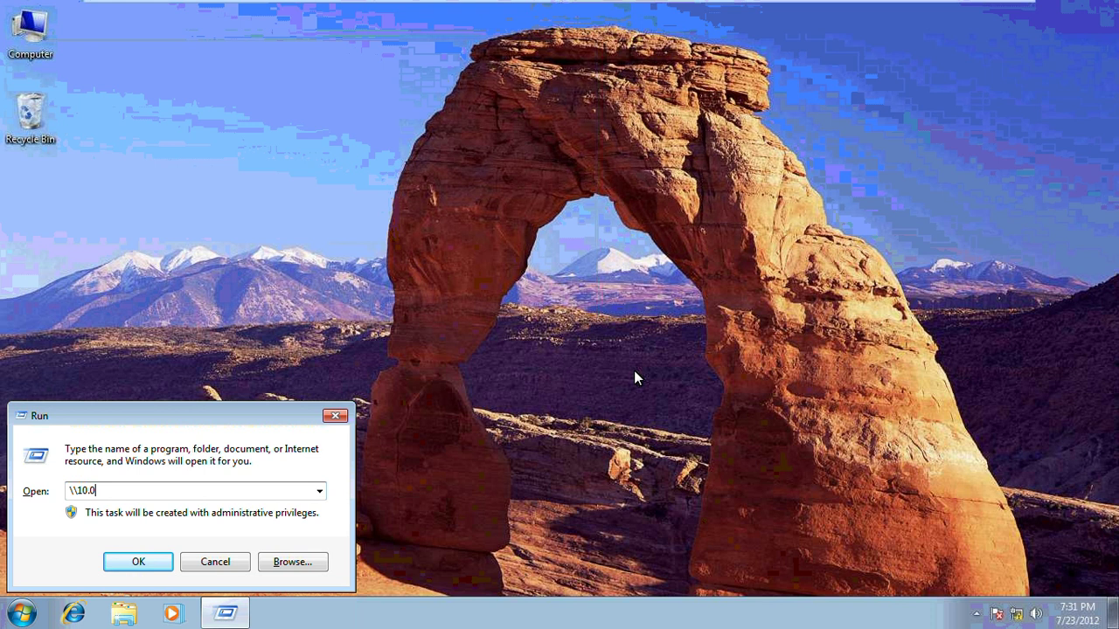
text(.0.1)
key(Return)
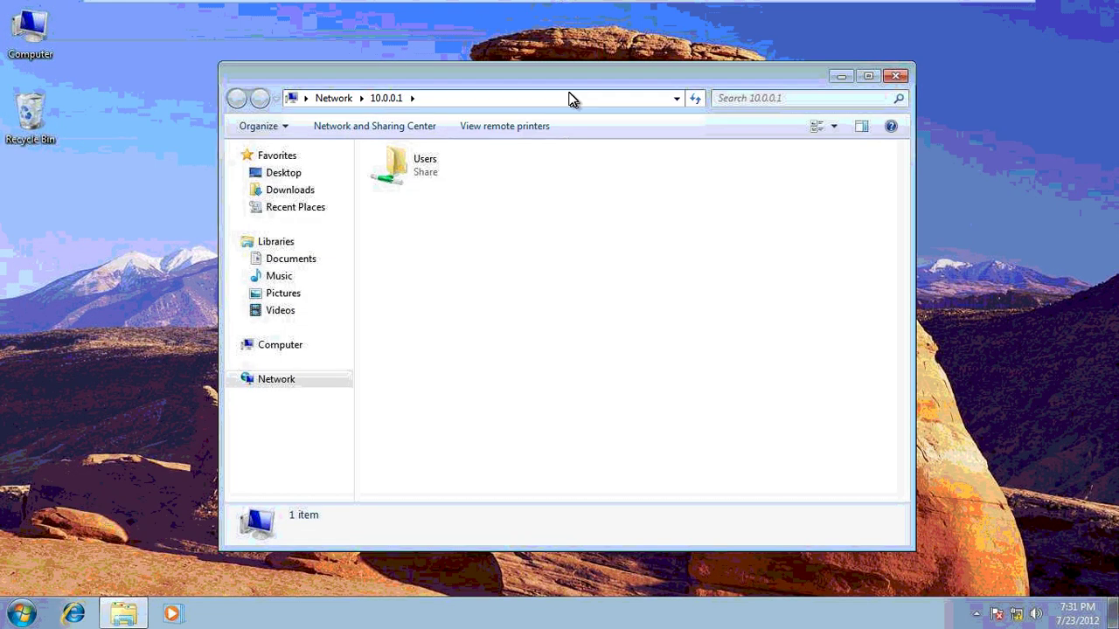
click(569, 98)
click(569, 98)
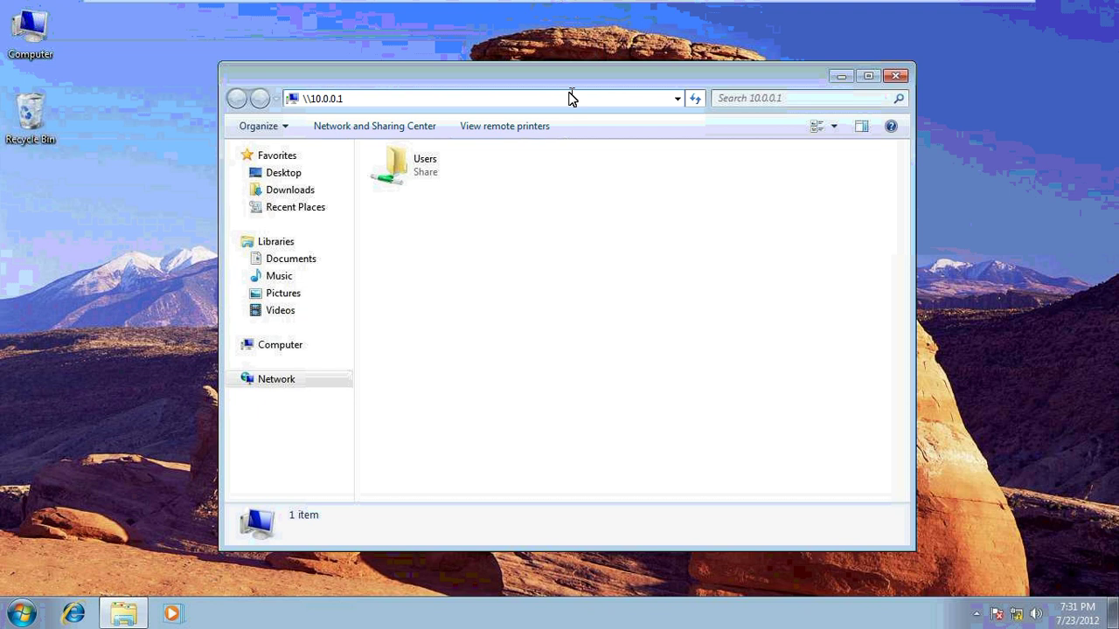
text(\us)
key(Return)
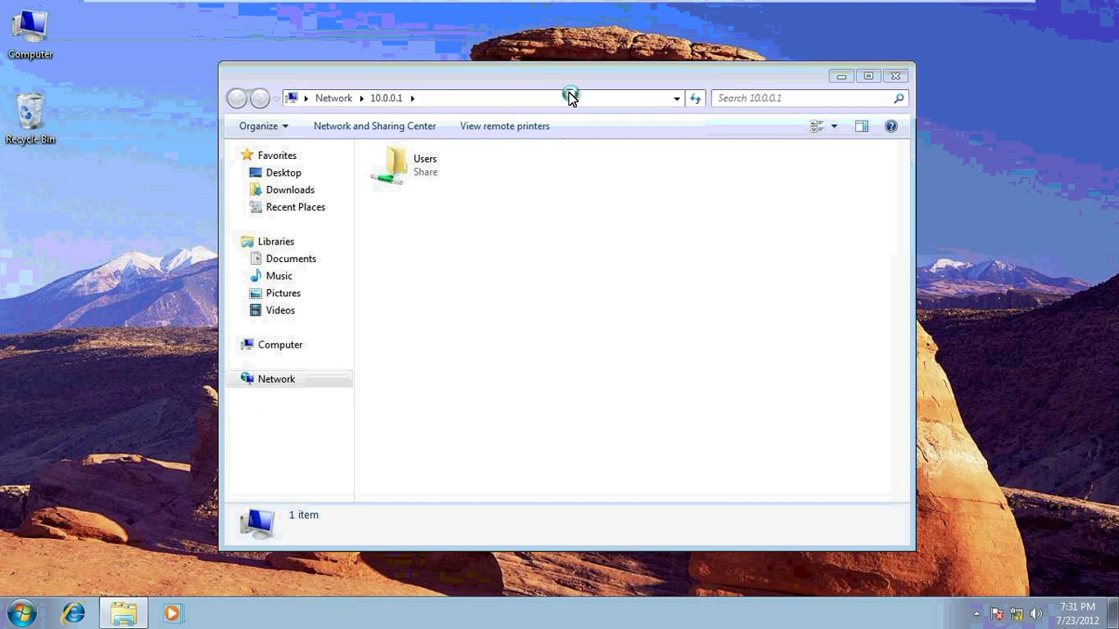
Sign in to 10.0.0.1 as administrator with the network password
text(10)
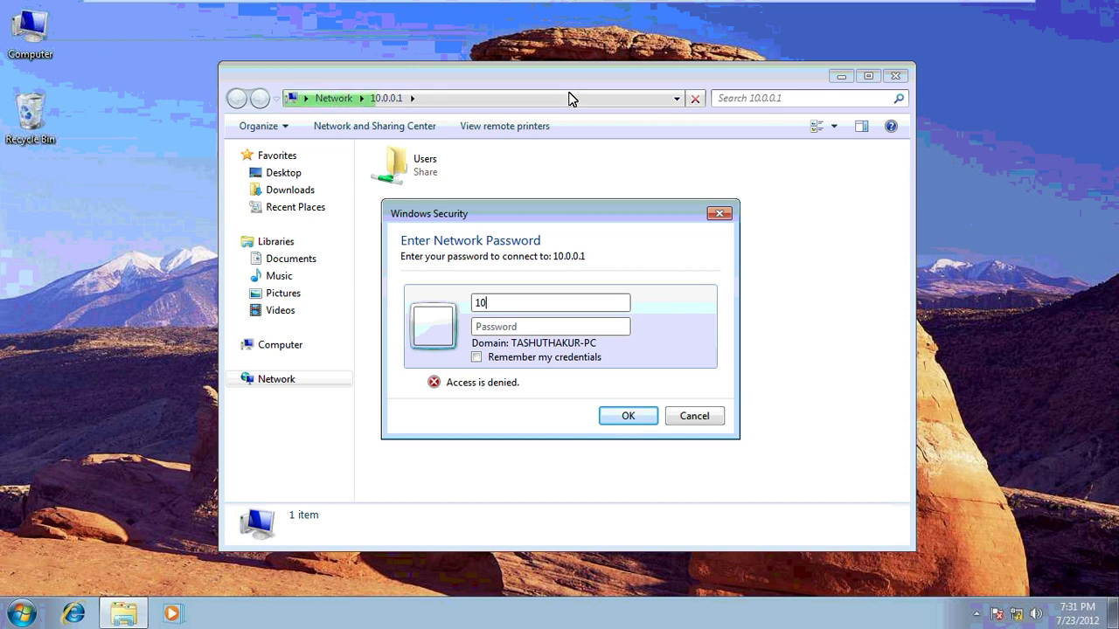
text(.0.0.1\admini)
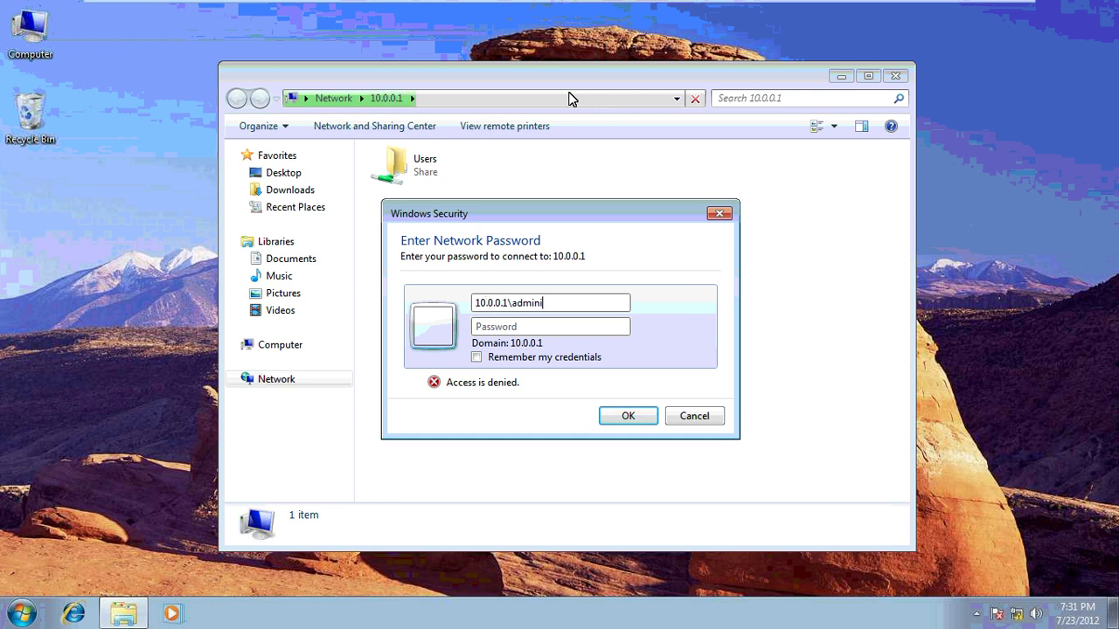
text(strator)
key(Tab)
text(pass)
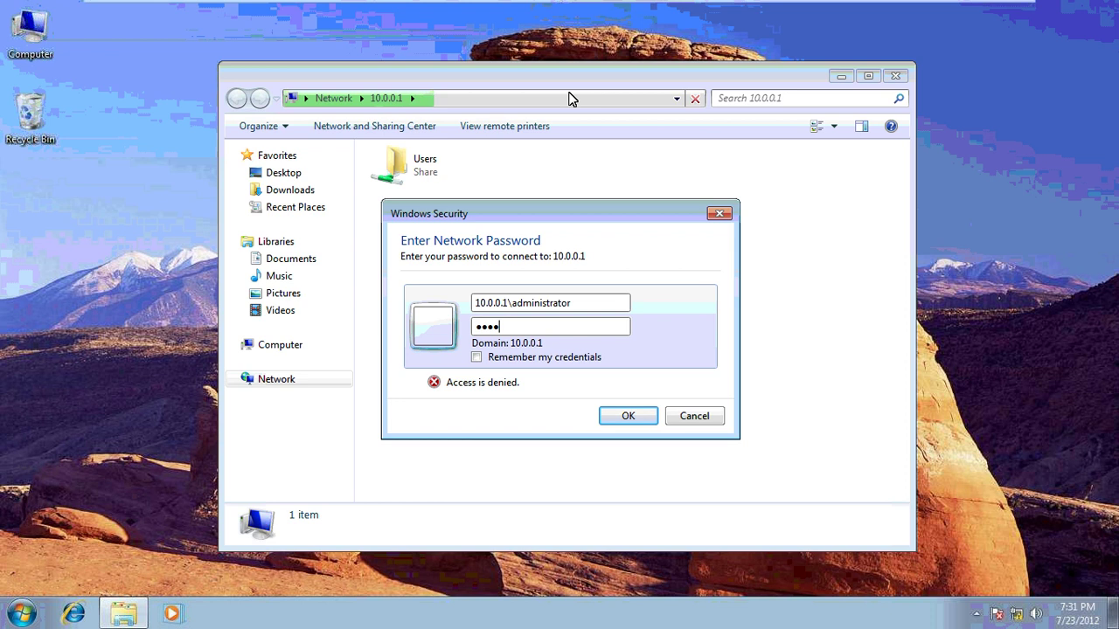
text(word)
key(Return)
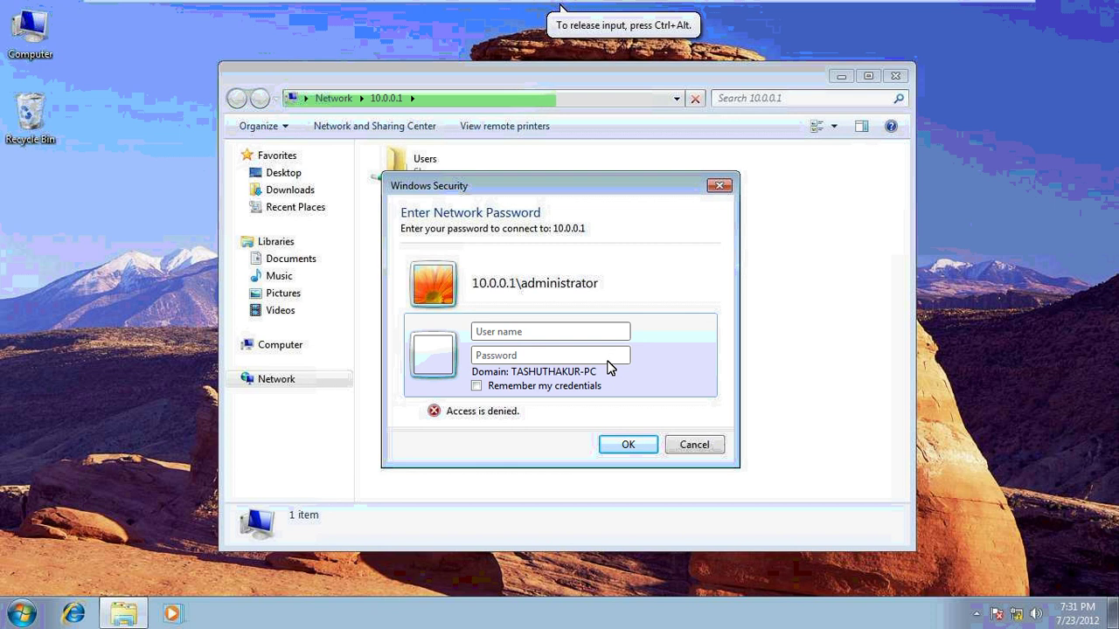
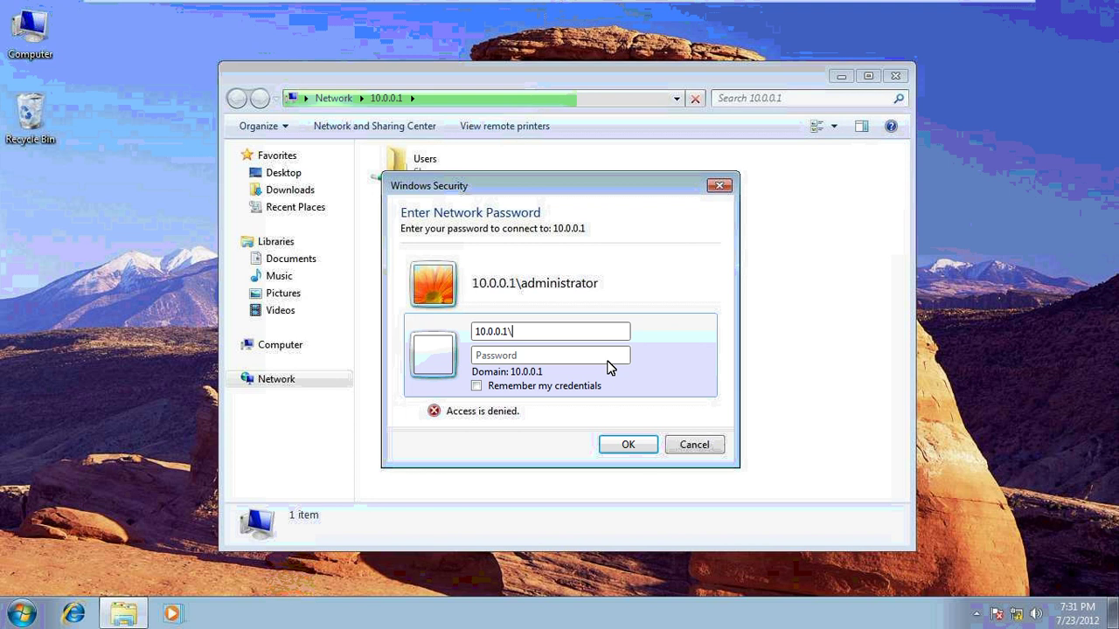
Retry the network credentials with another 10.0.0.1 user account, then minimize the VM window
key(Tab)
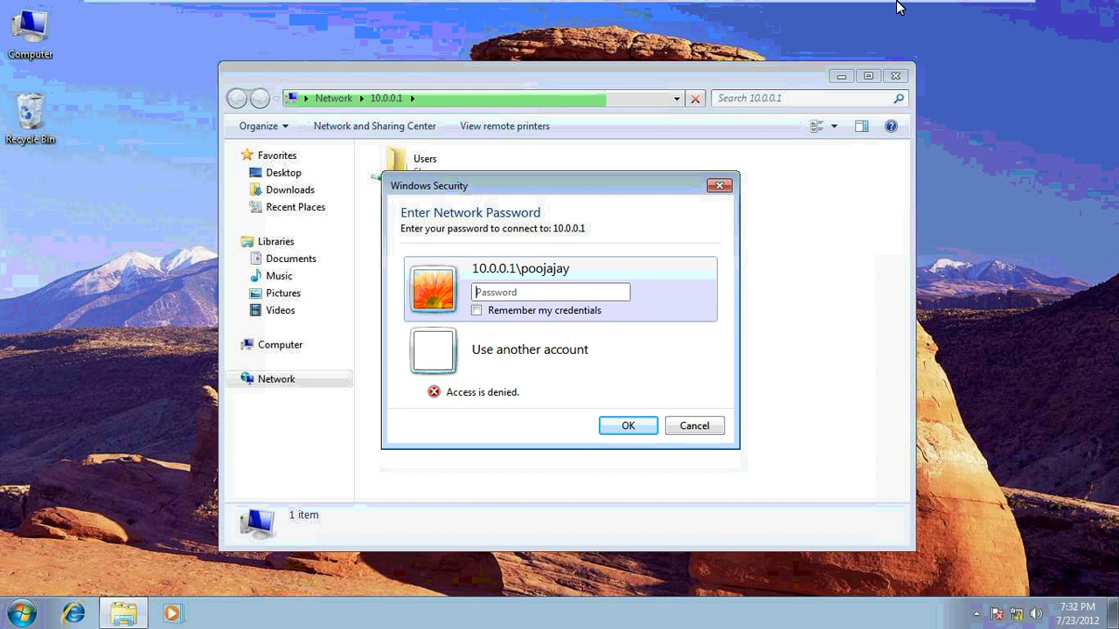
mouse_move(1009, 9)
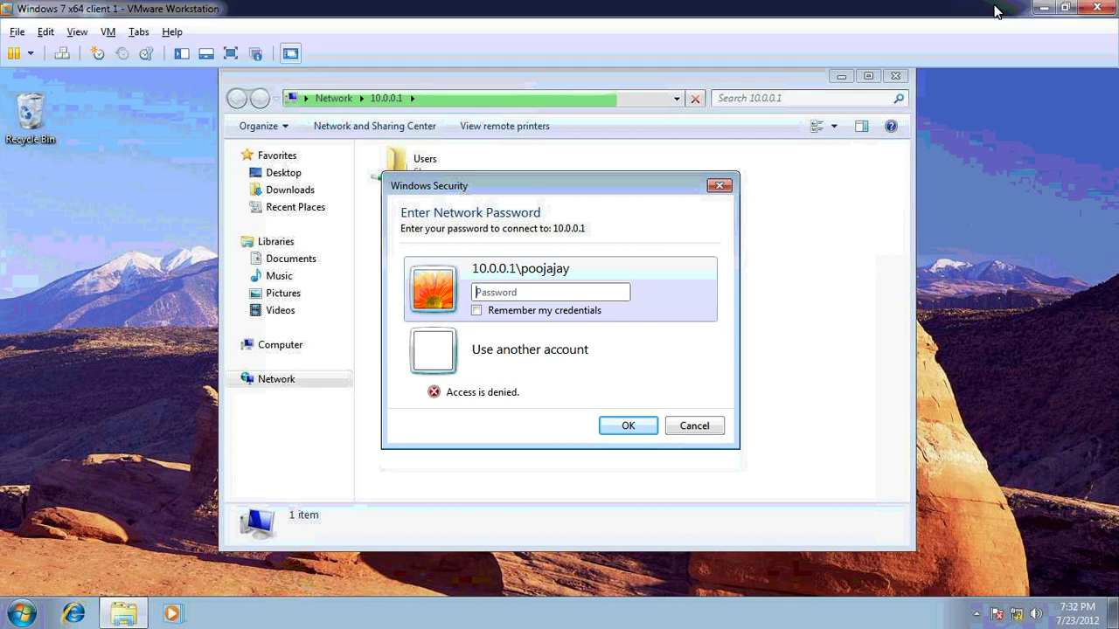
click(1042, 8)
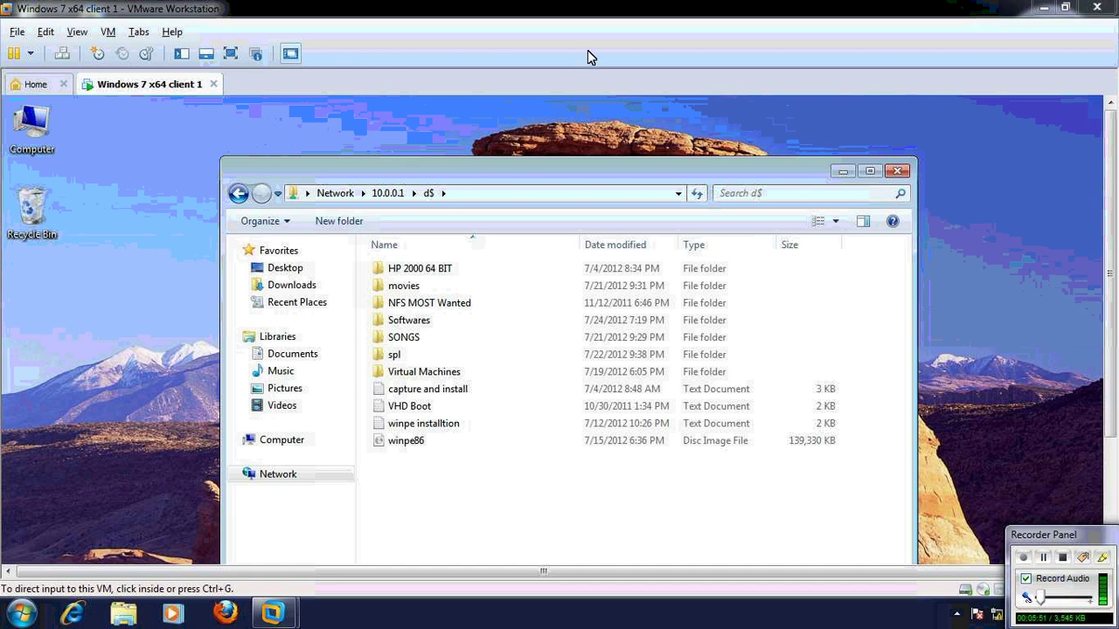
Copy the wrar393 installer from the share's Softwares folder
key(ctrl+alt+Return)
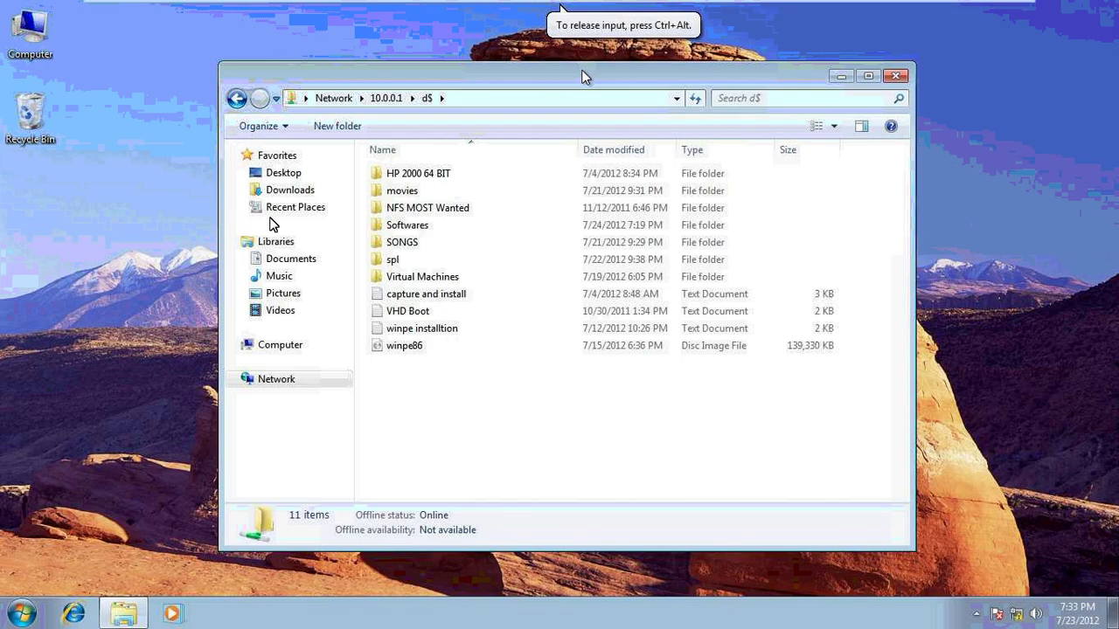
key(super+Up)
double_click(198, 163)
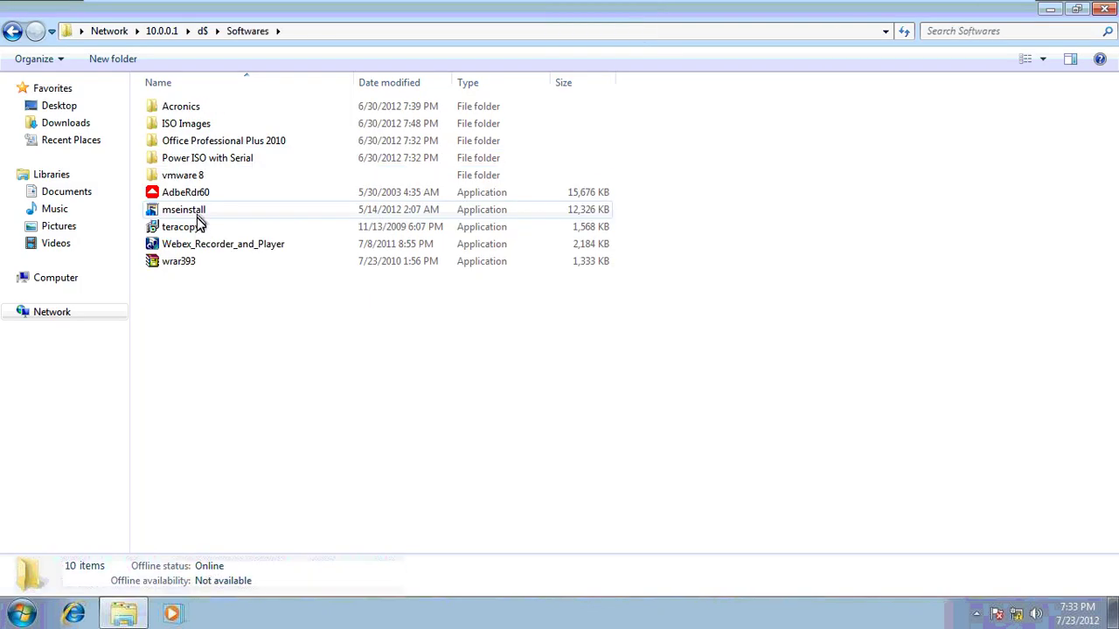
click(184, 274)
click(179, 262)
right_click(182, 268)
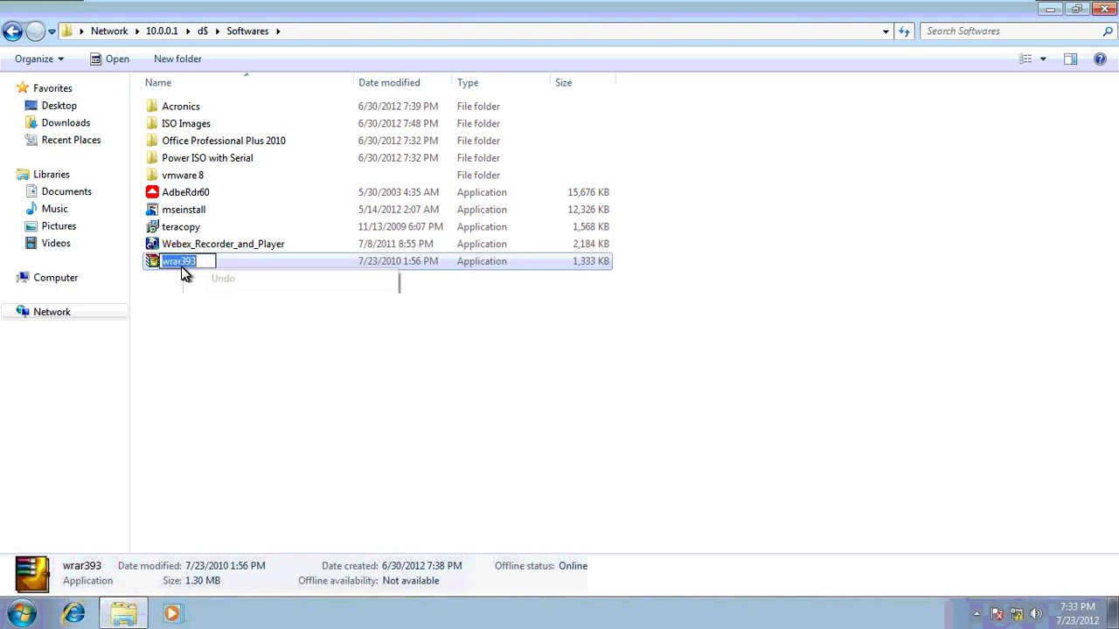
click(207, 271)
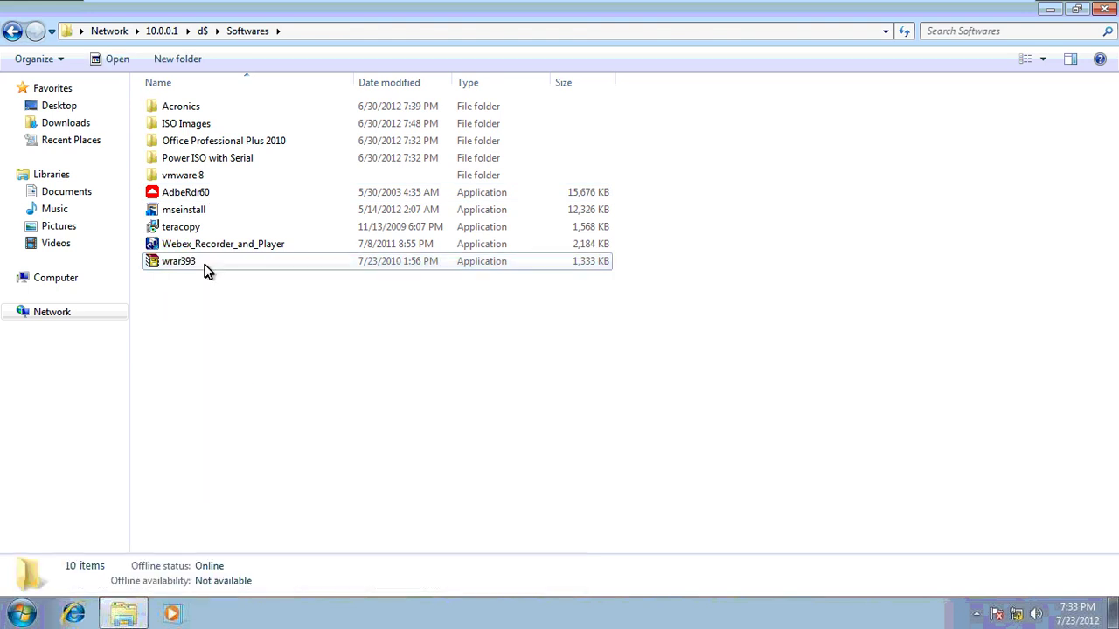
right_click(205, 272)
right_click(192, 268)
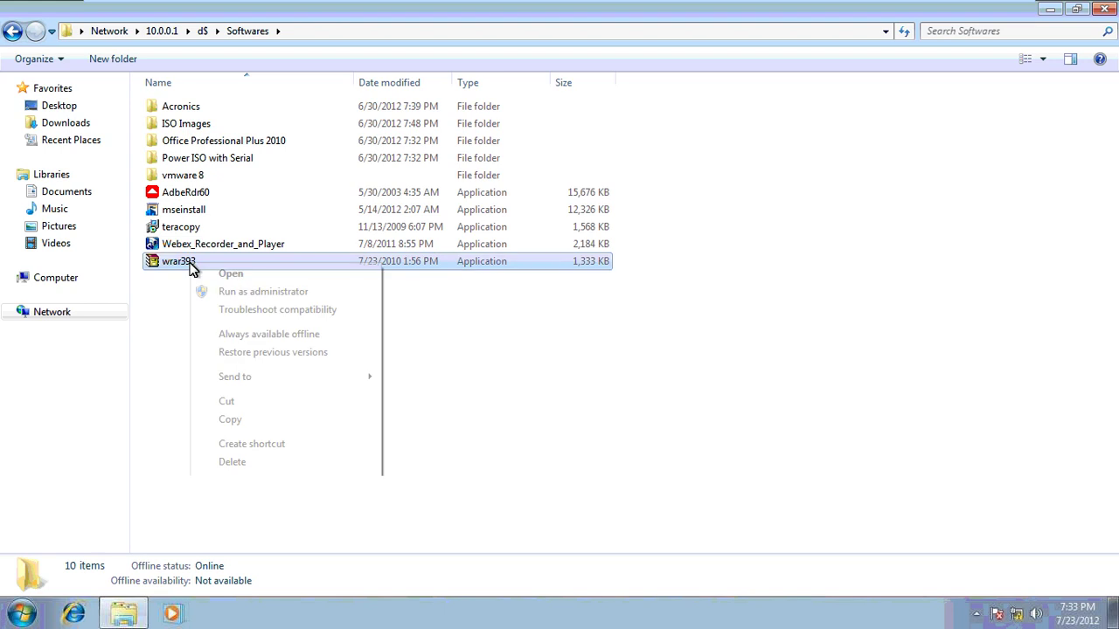
click(260, 419)
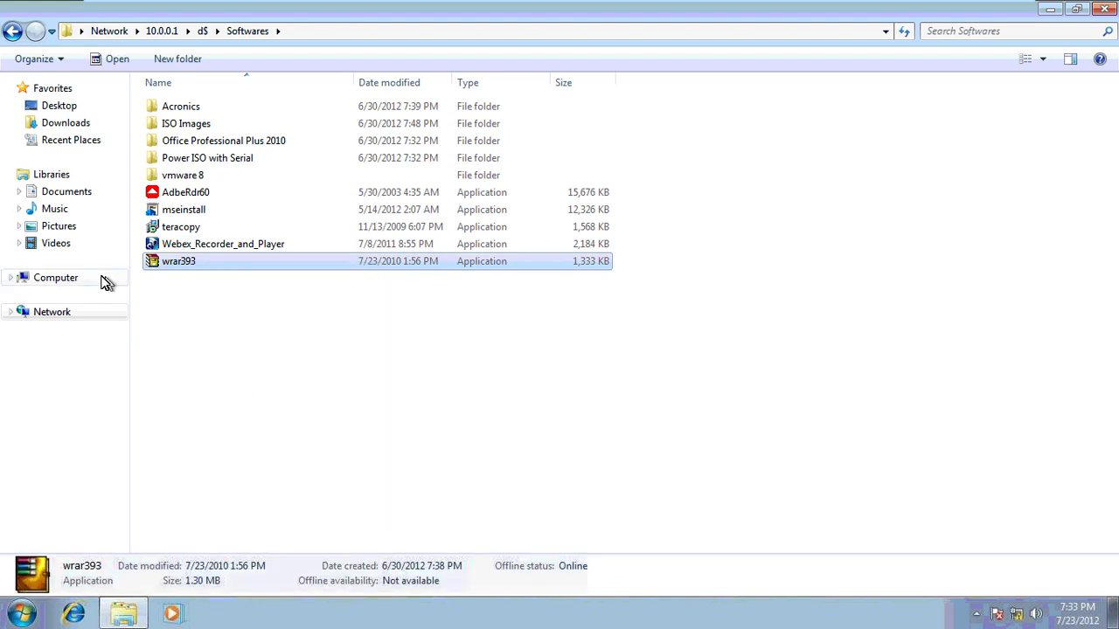
Paste wrar393 into Local Disk (C:) from the Computer view
click(103, 278)
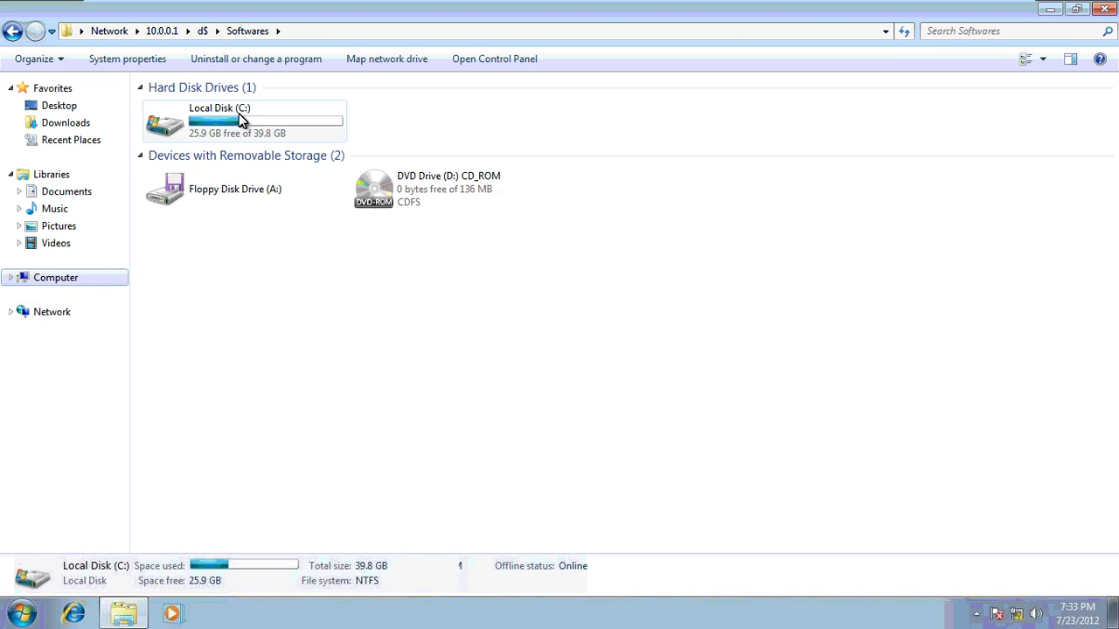
double_click(242, 115)
right_click(312, 318)
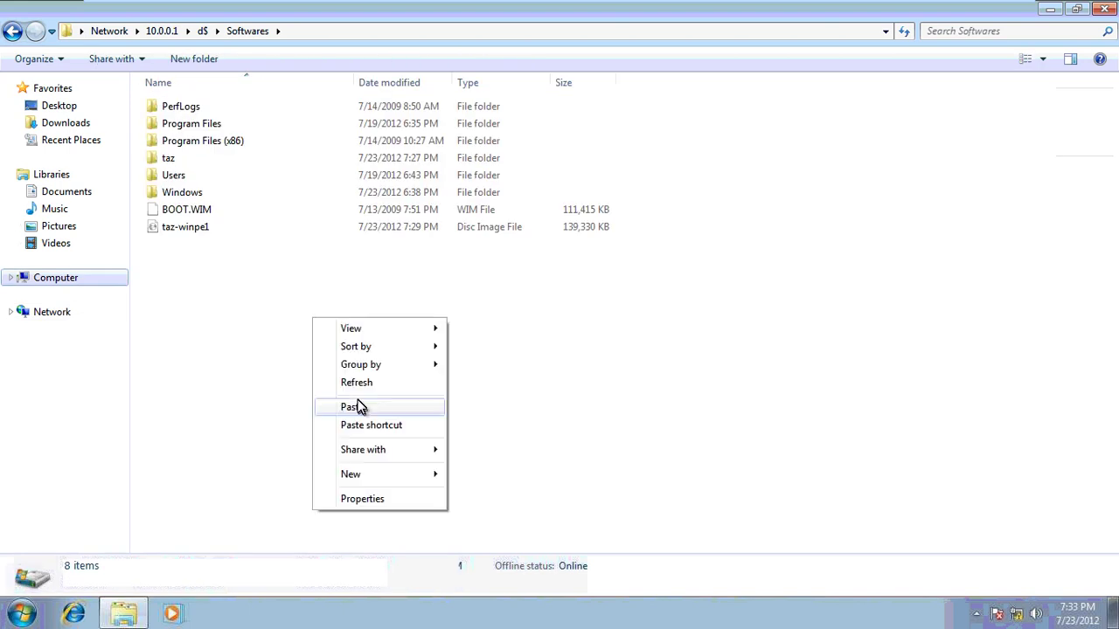
click(358, 406)
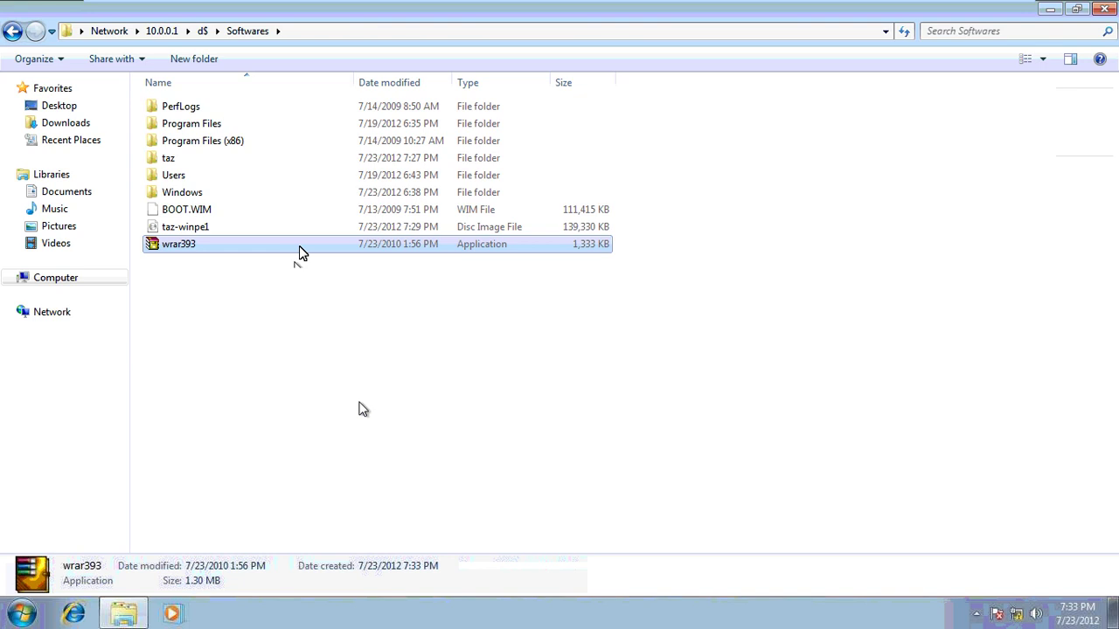
click(328, 233)
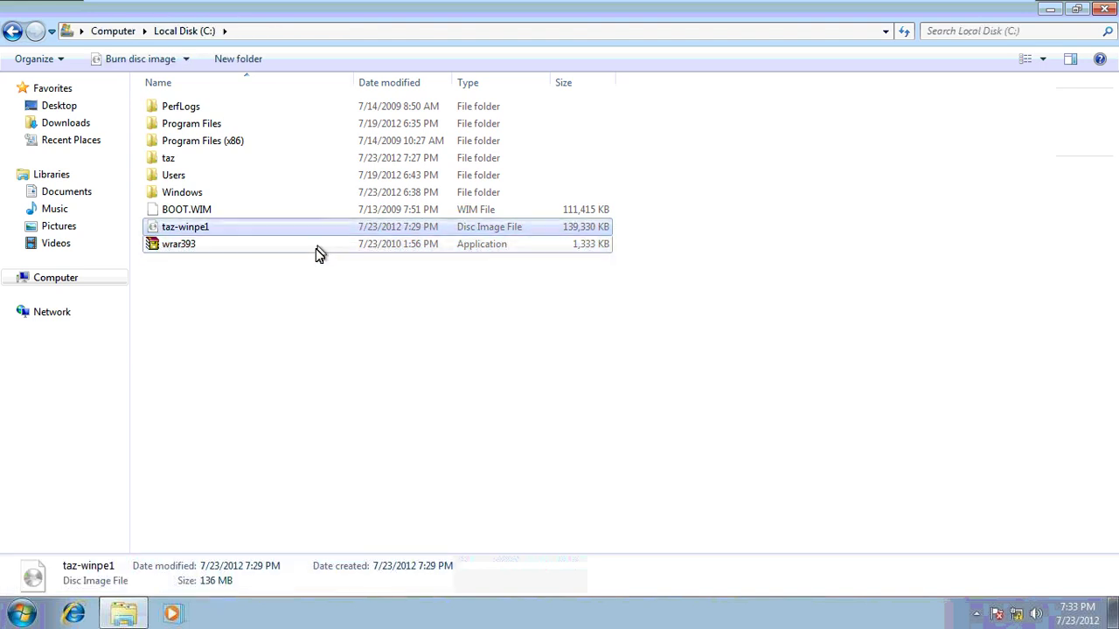
Run wrar393 and install WinRAR 3.93 with default setup options
double_click(316, 248)
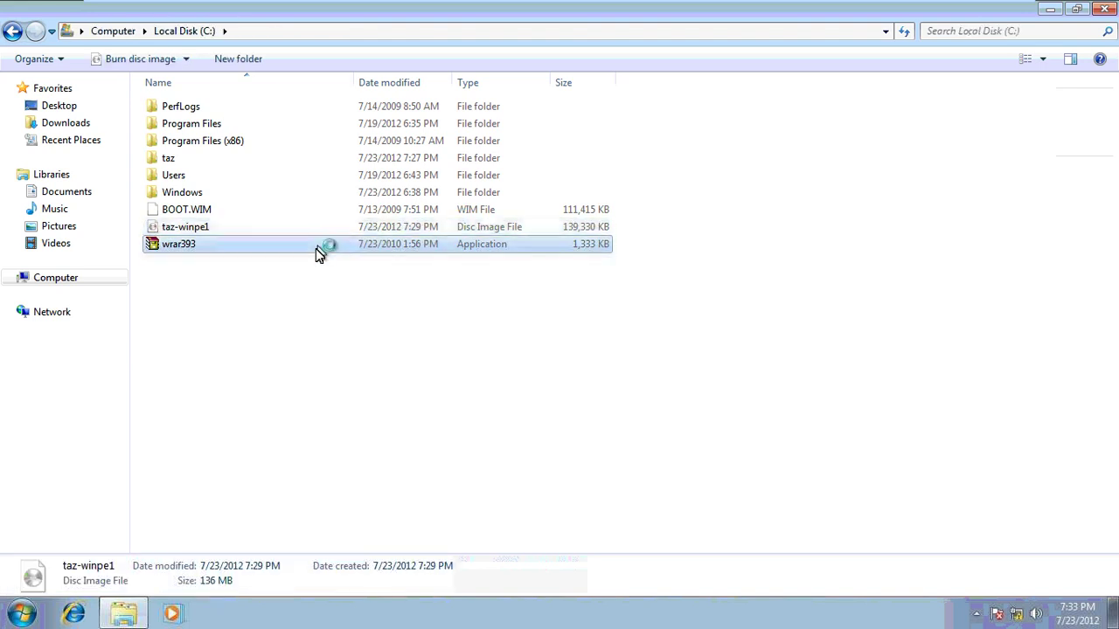
click(511, 450)
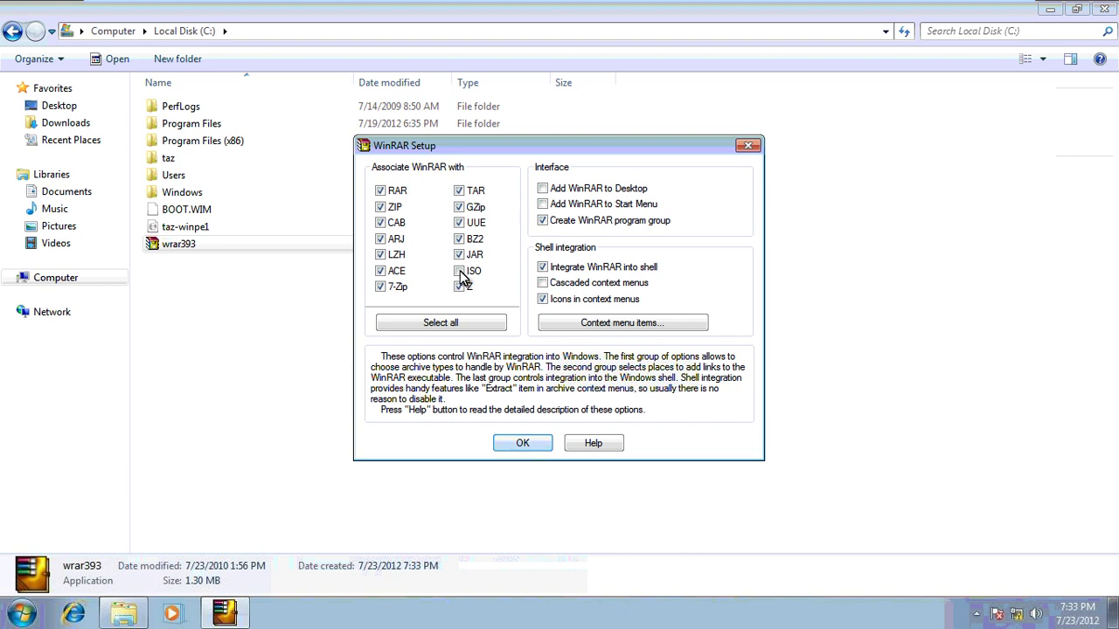
click(535, 448)
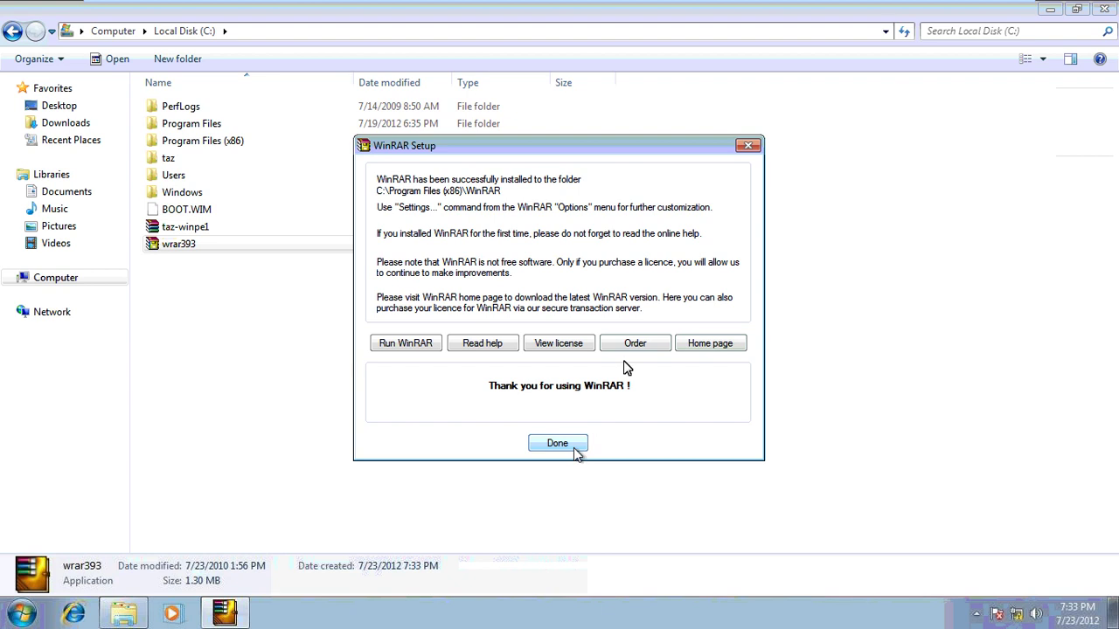
click(575, 447)
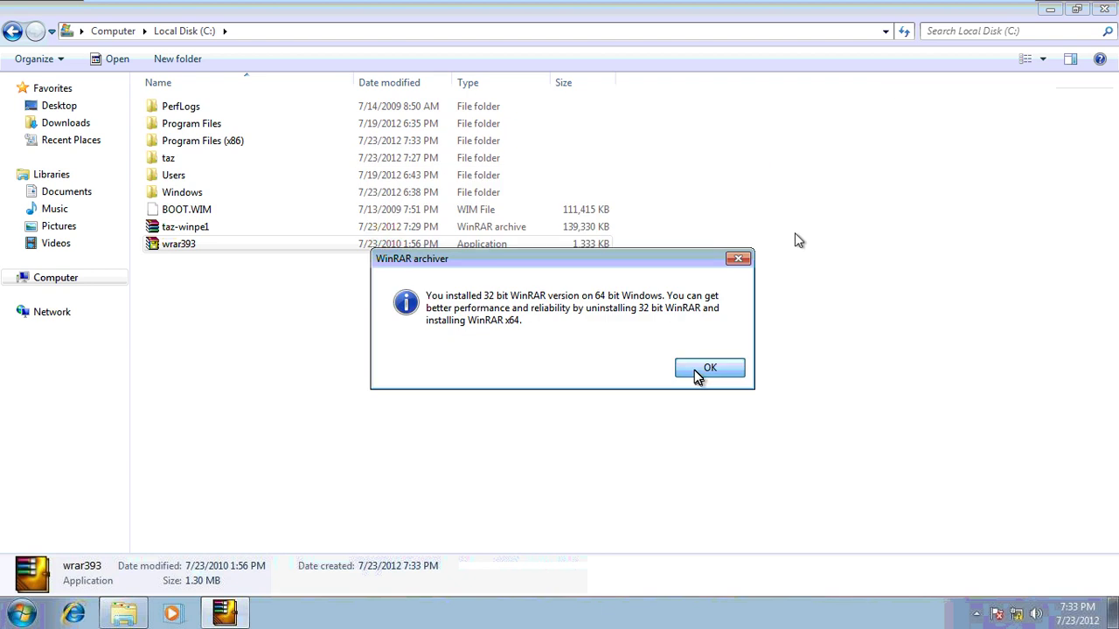
click(700, 374)
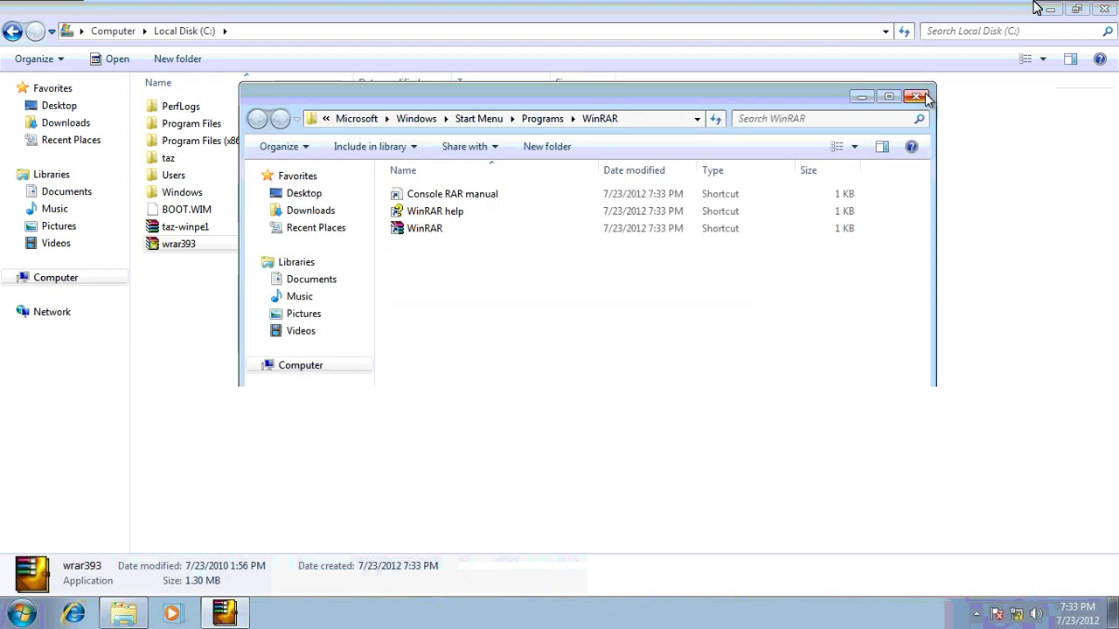
Close the WinRAR folder and C: windows, launch WinRAR once from All Programs, then close it
click(924, 97)
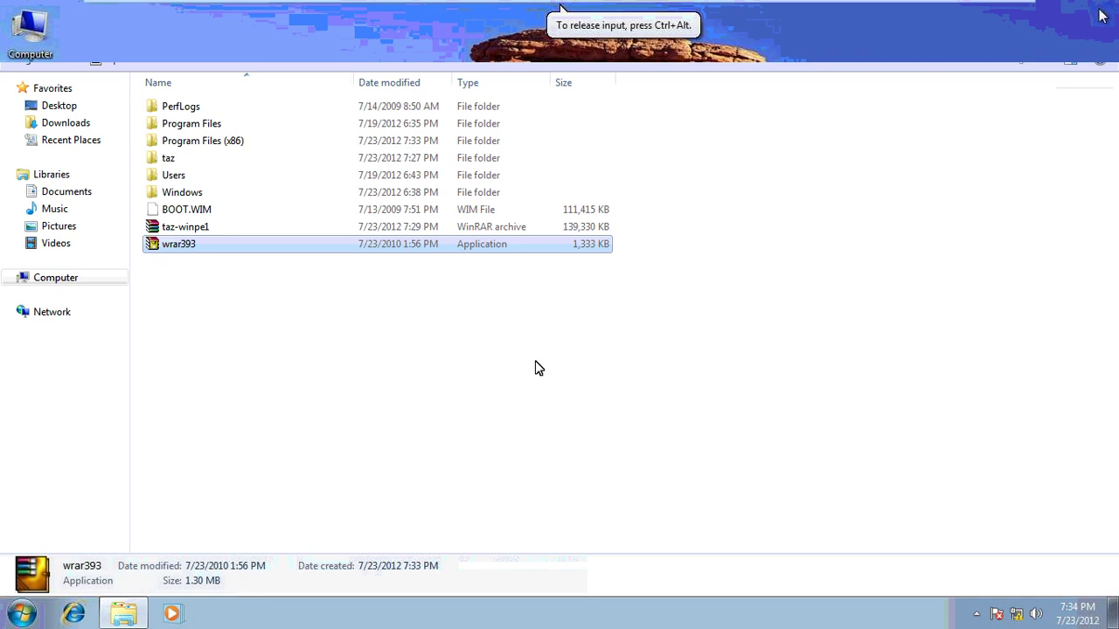
key(alt+F4)
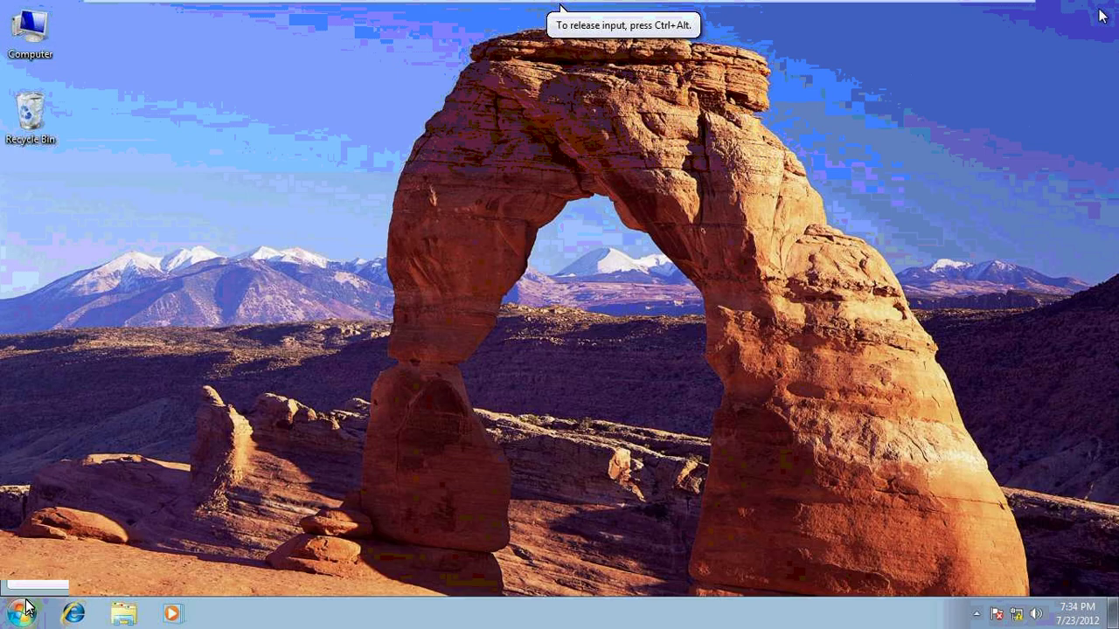
click(26, 605)
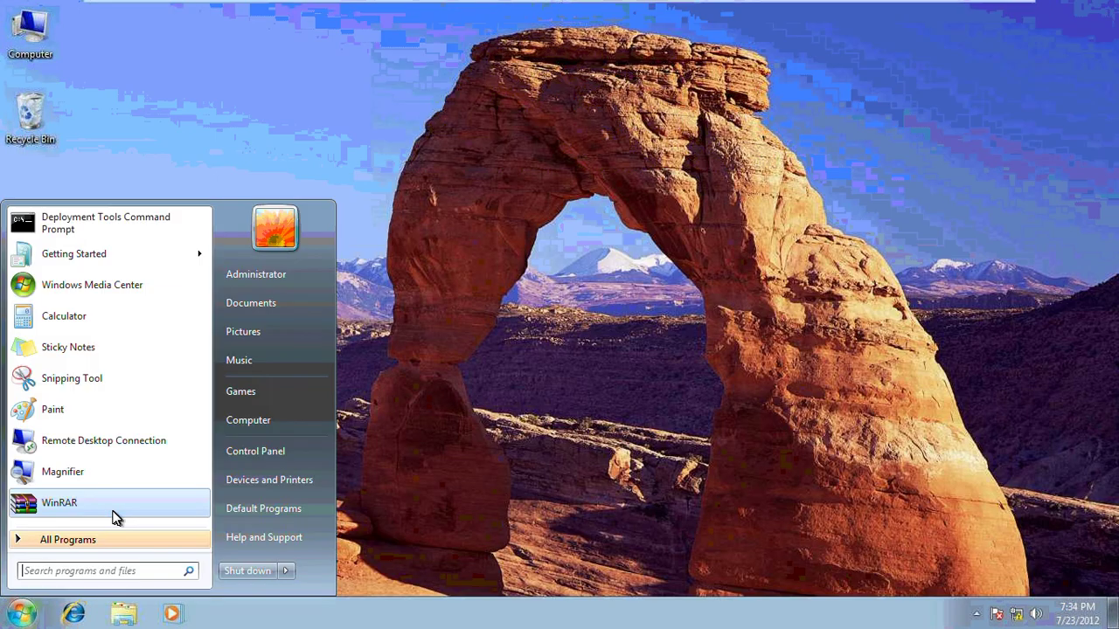
click(100, 541)
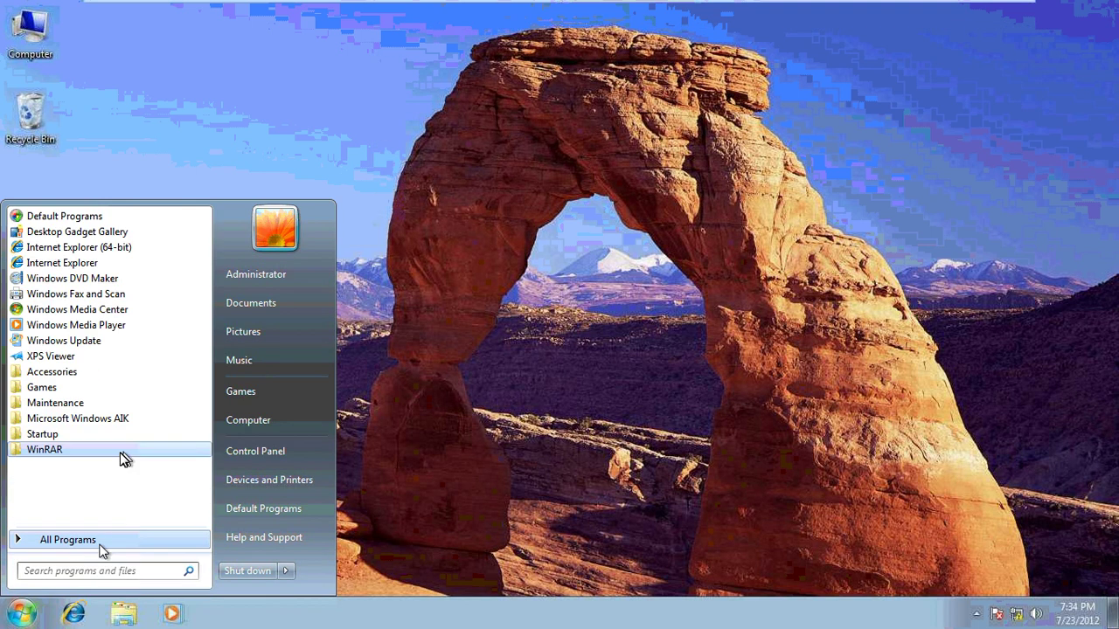
click(122, 451)
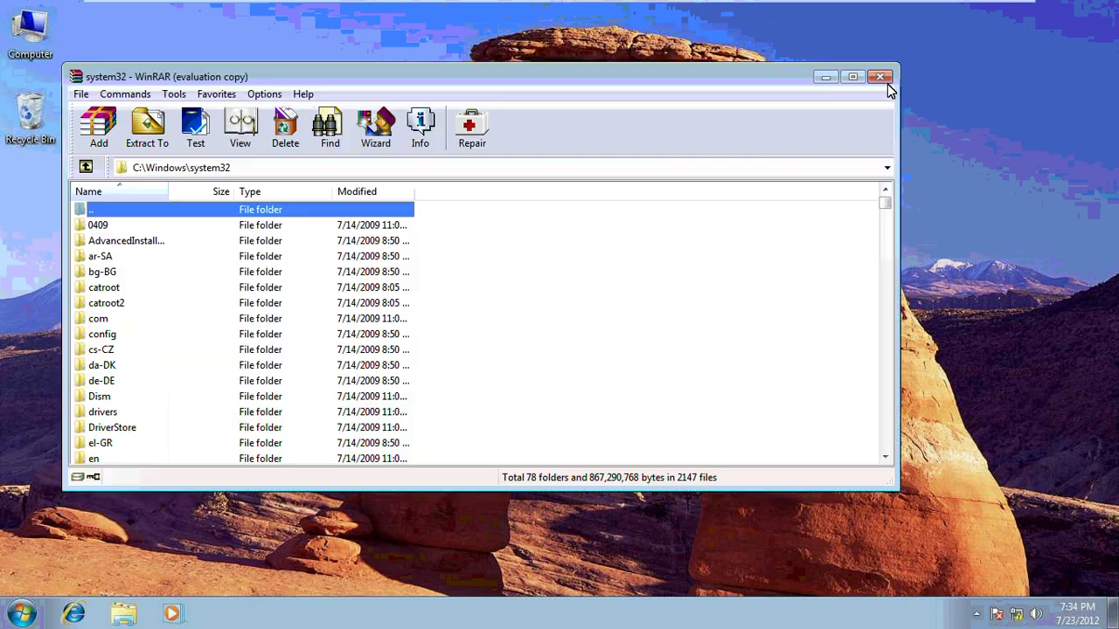
click(879, 78)
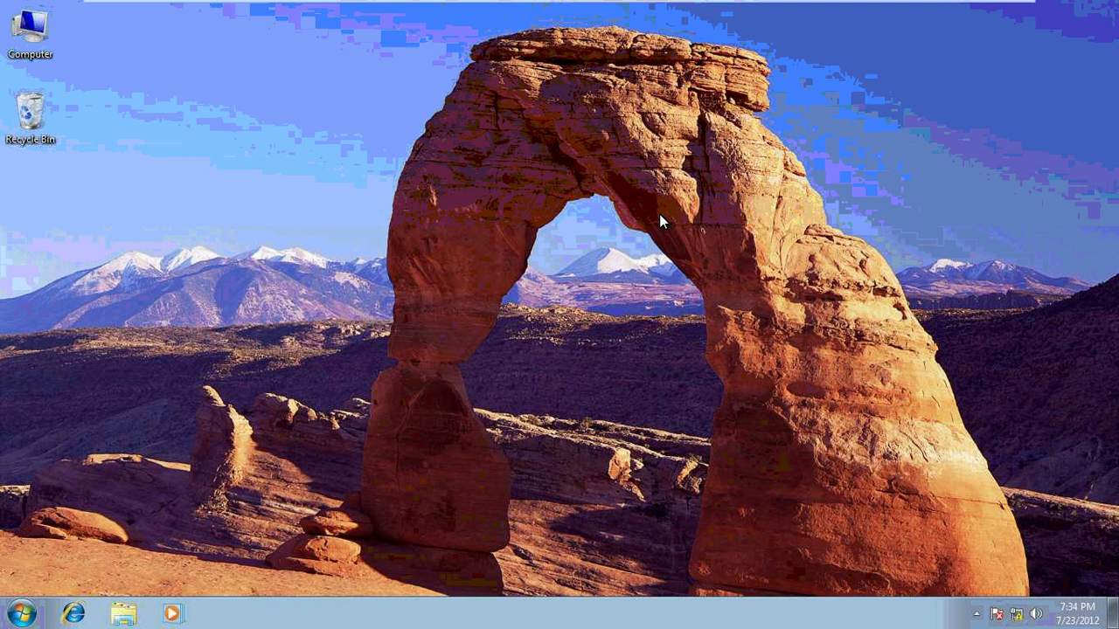
Empty the Recycle Bin, confirming deletion of its two items
right_click(39, 116)
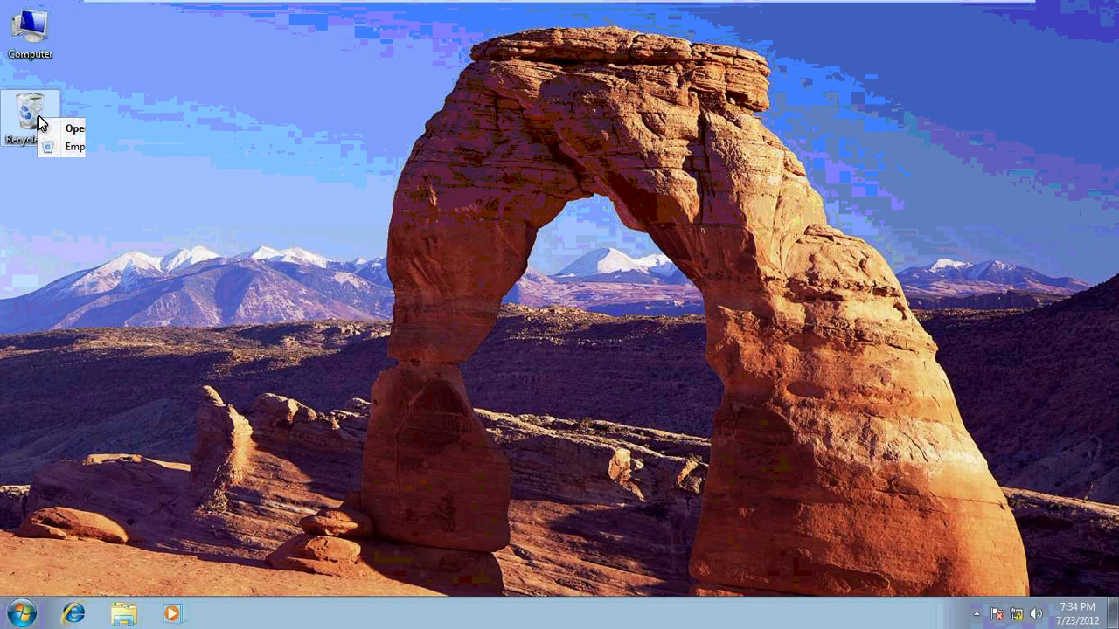
click(78, 147)
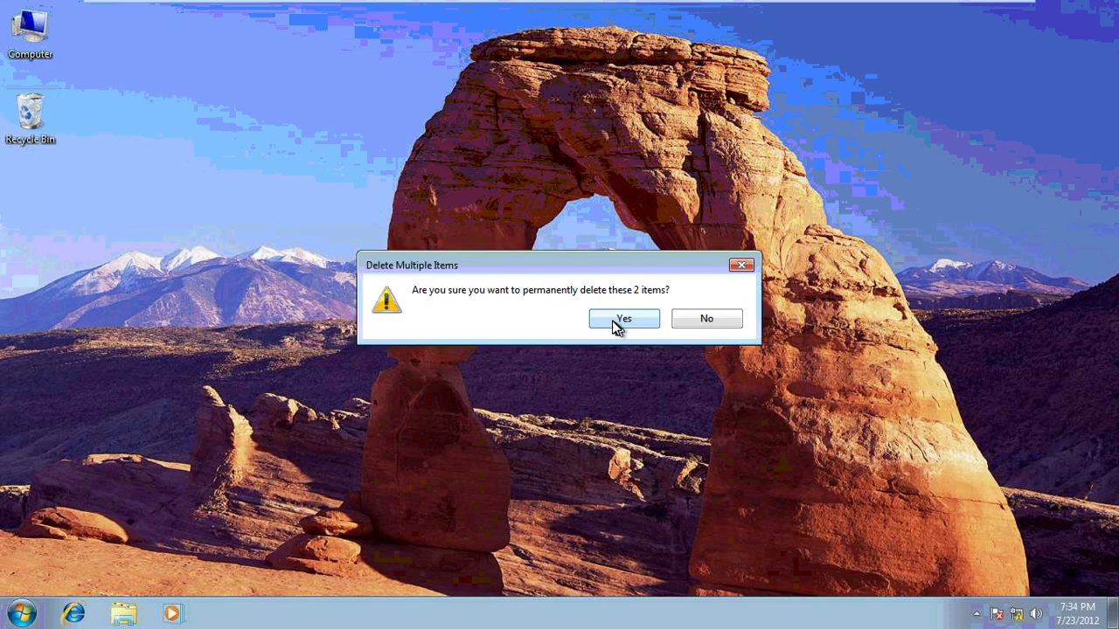
click(622, 319)
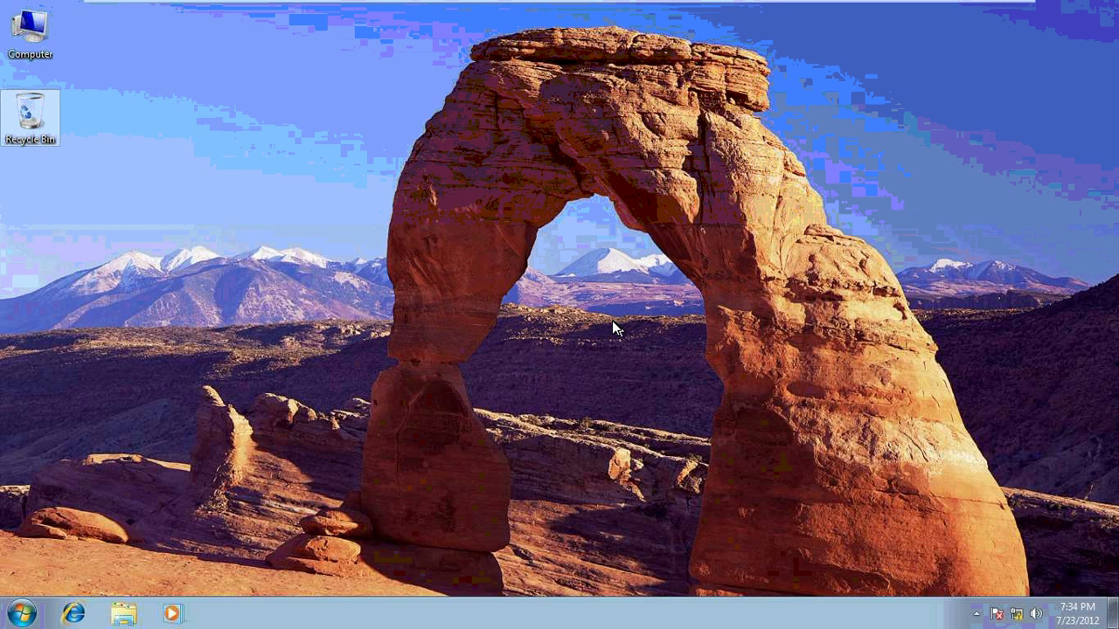
Open the sysprep folder by running 'sysprep' from the Run box
key(super+r)
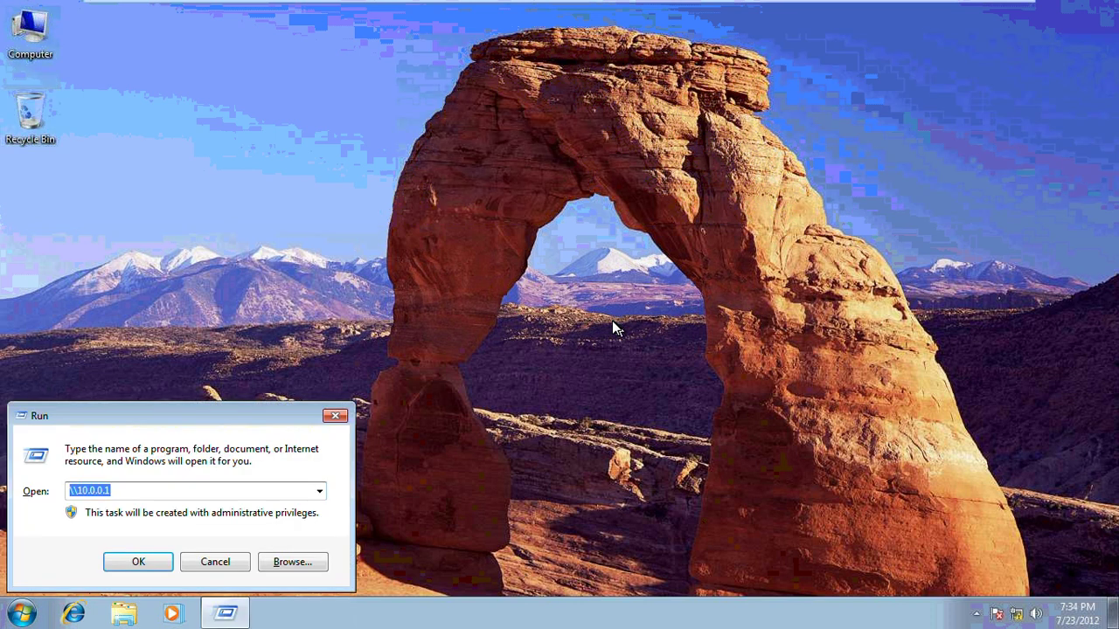
text(sysprep)
key(Return)
Run sysprep with OOBE, Generalize ticked and Shutdown as the shutdown option
mouse_move(221, 153)
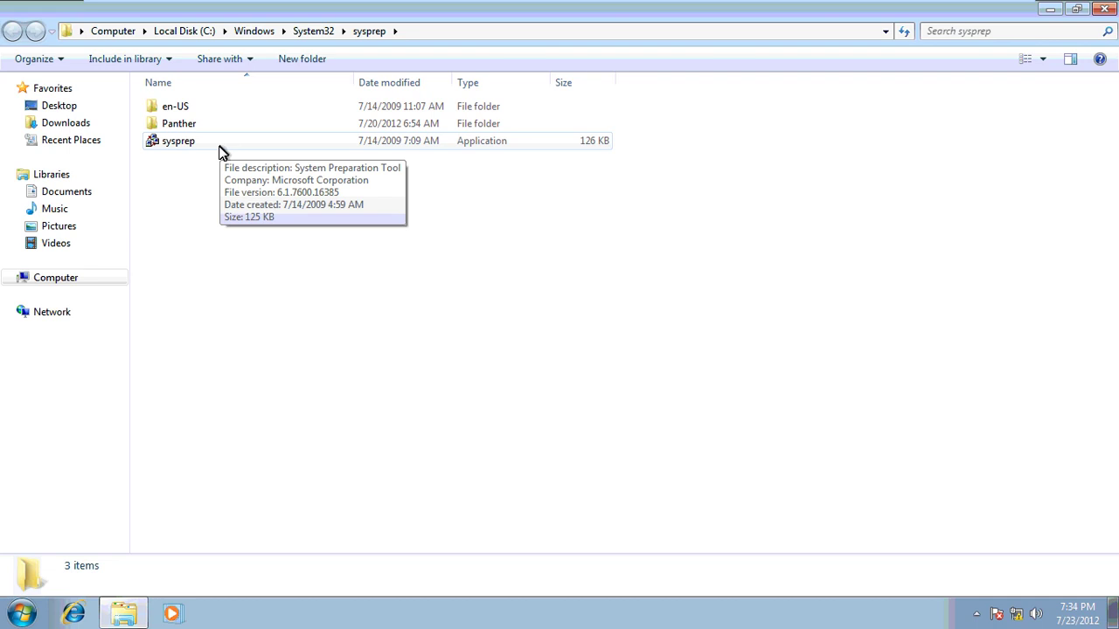
click(221, 153)
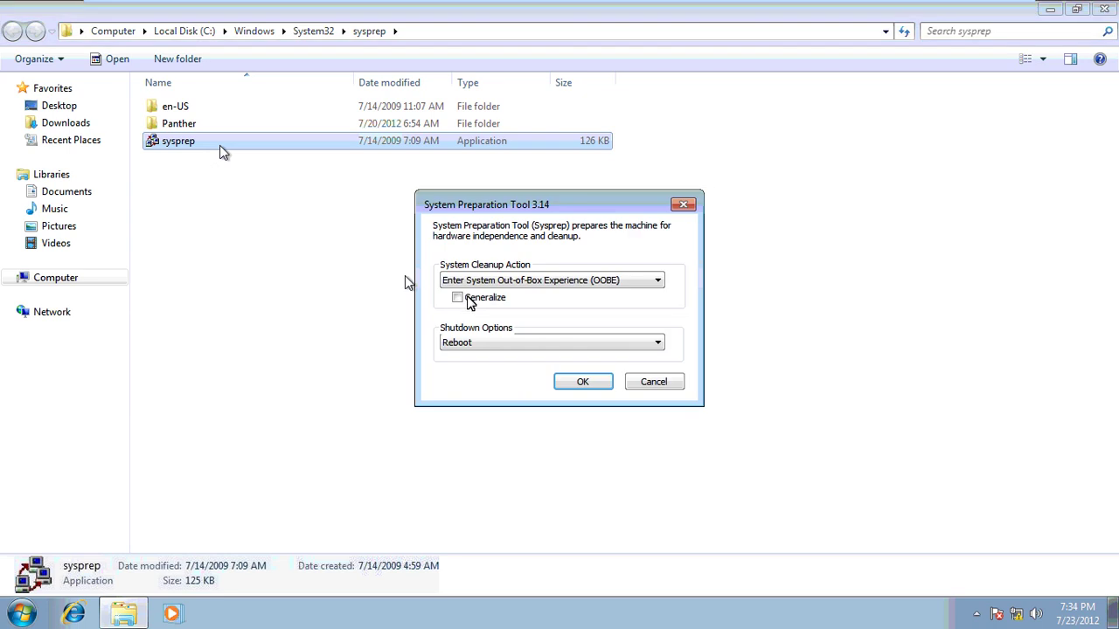
click(469, 298)
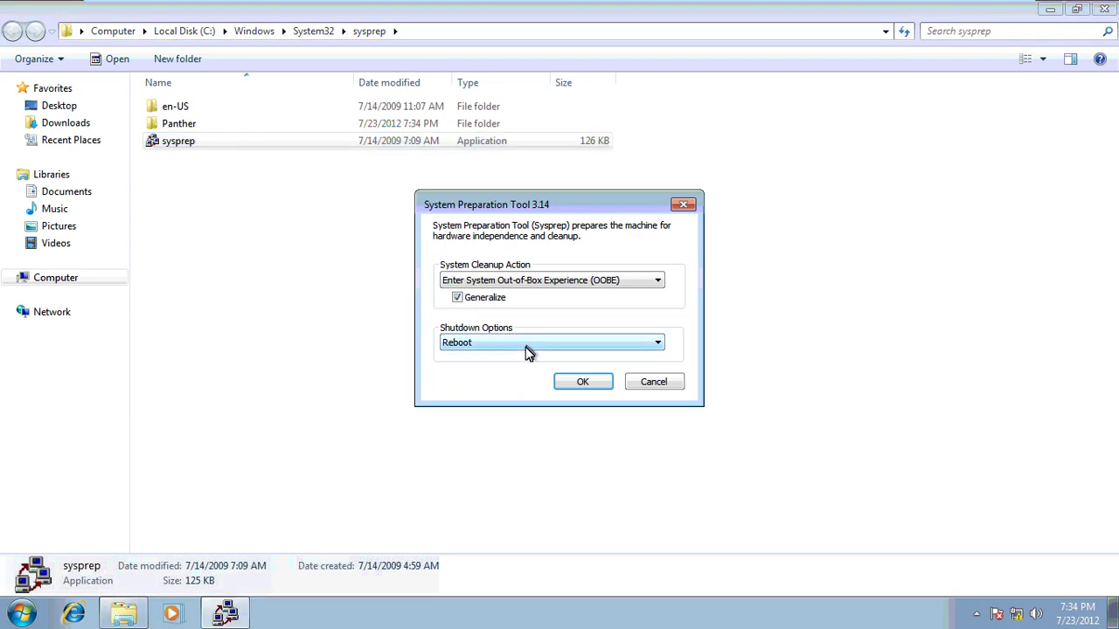
click(528, 343)
click(521, 377)
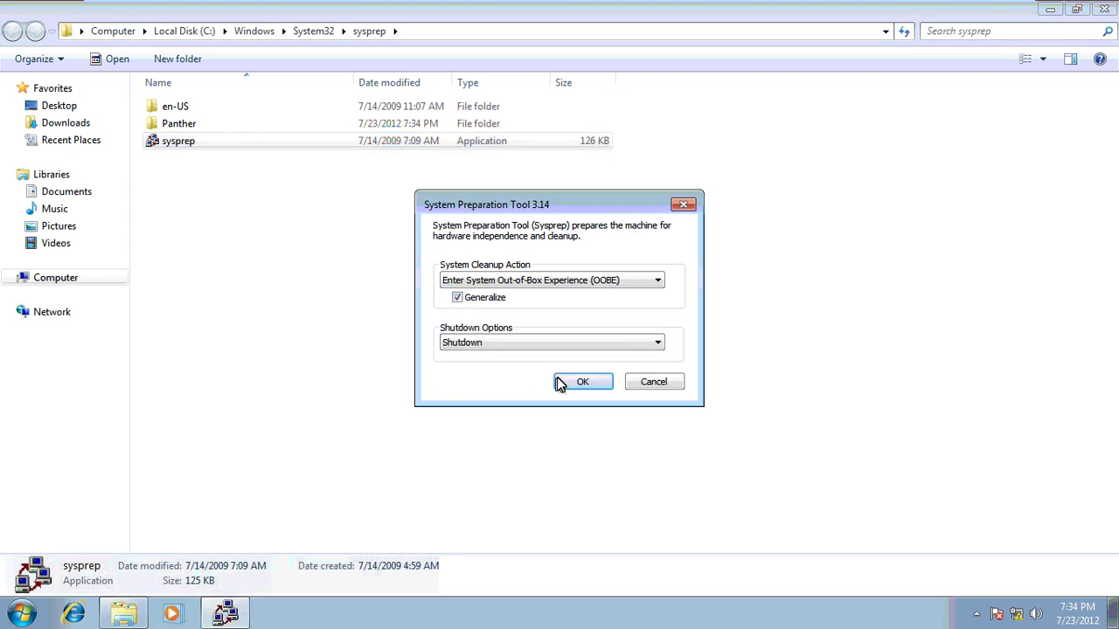
click(565, 385)
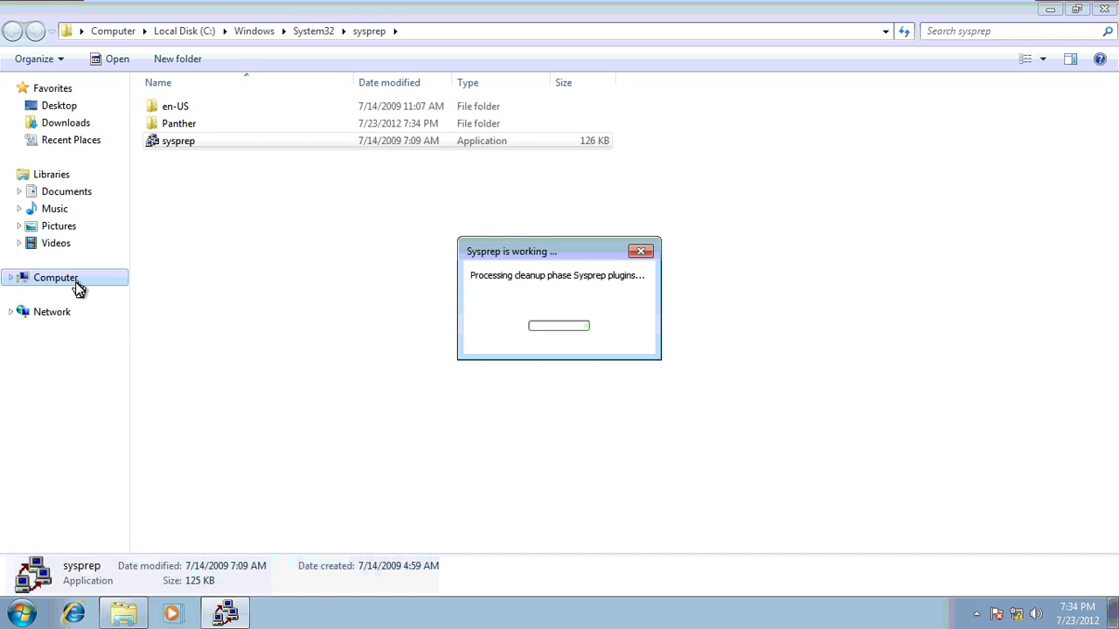
click(76, 278)
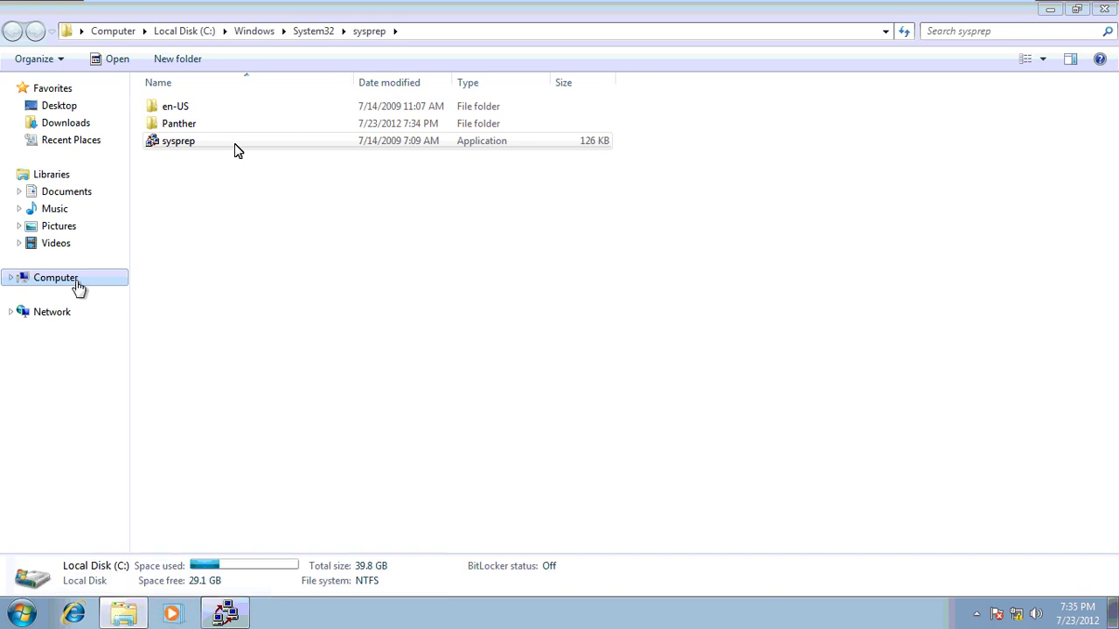
Copy the taz-winpe1 archive from Local Disk (C:)
double_click(300, 121)
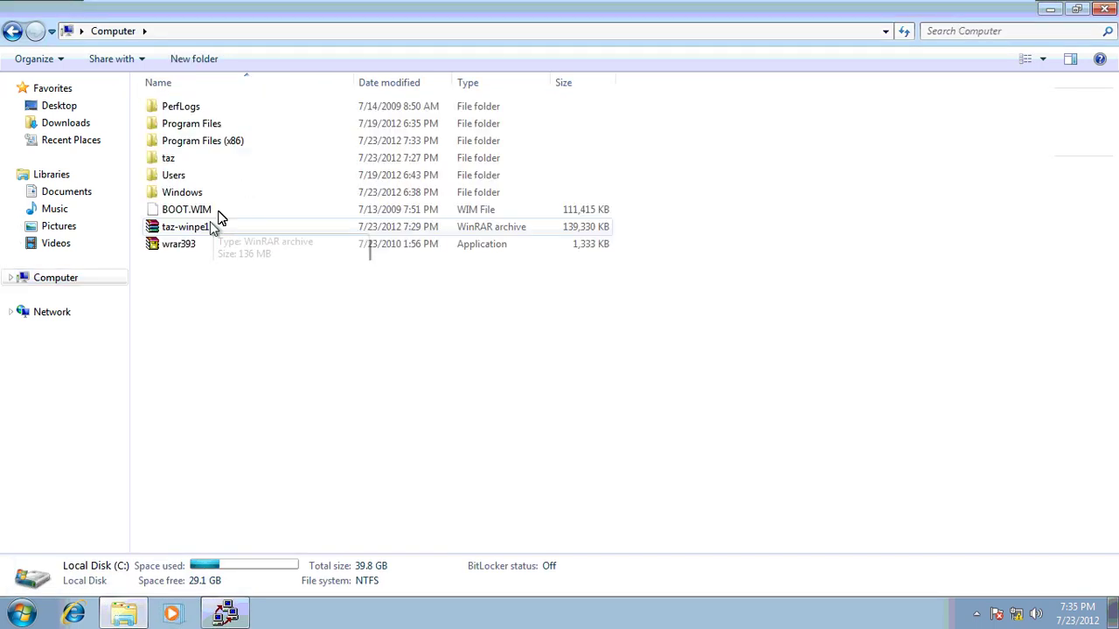
click(209, 226)
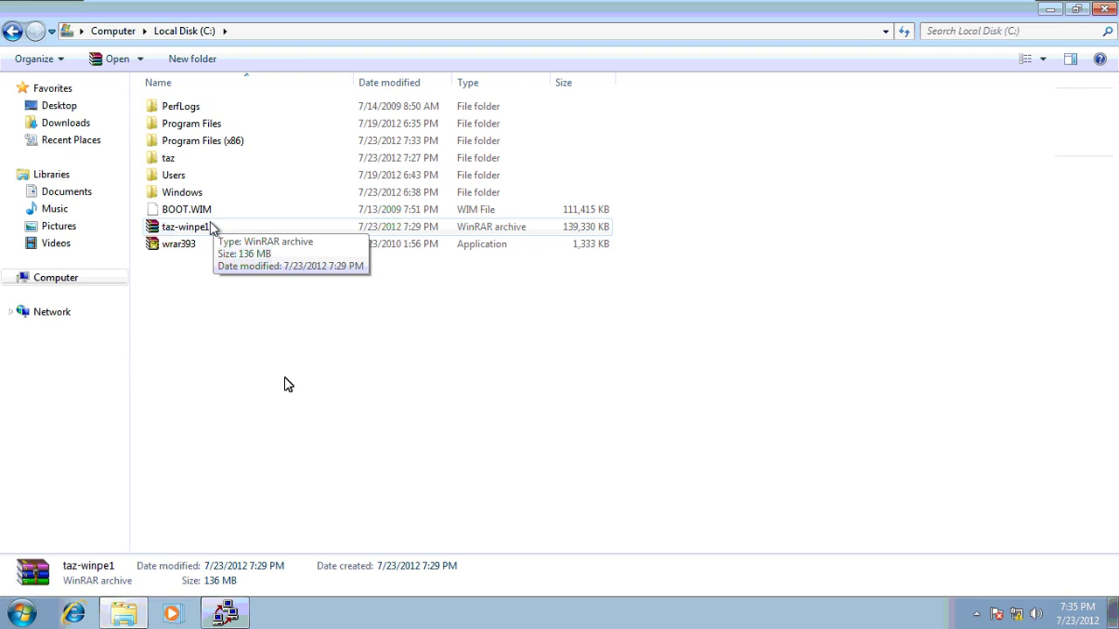
key(shift+F10)
click(278, 439)
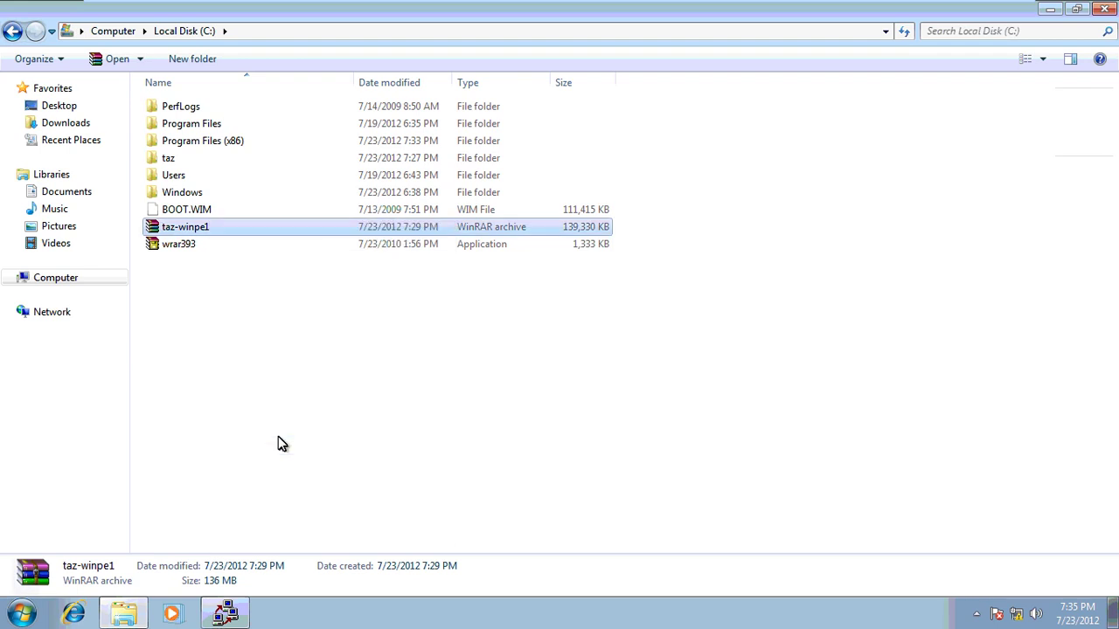
Paste taz-winpe1 into the host's \\10.0.0.1\d$ share and close that window
key(super+r)
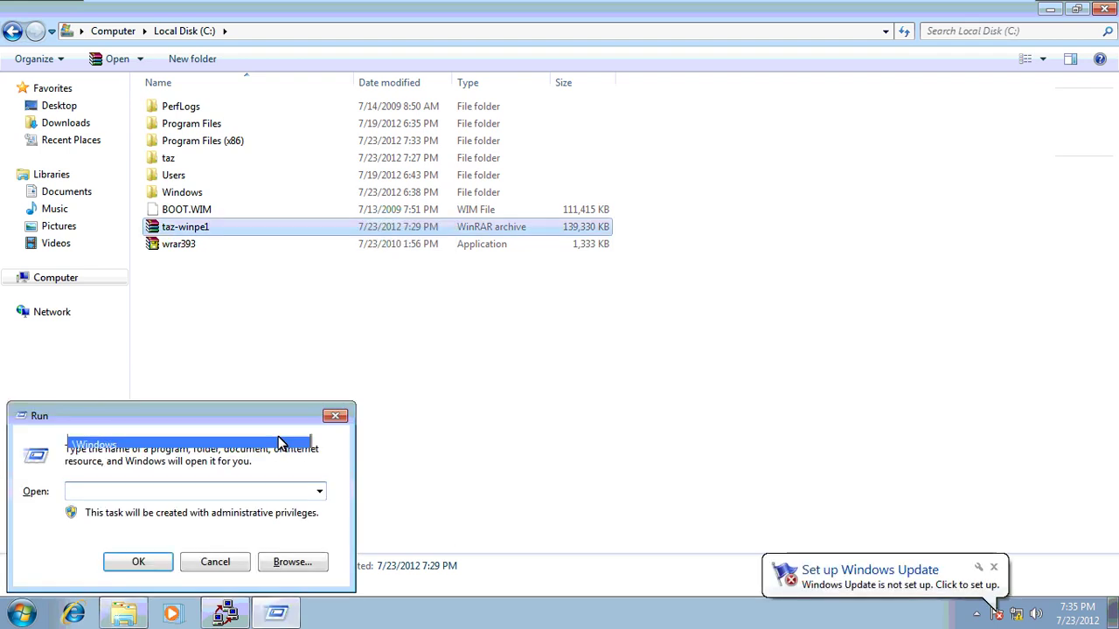
text(\10.0.0.)
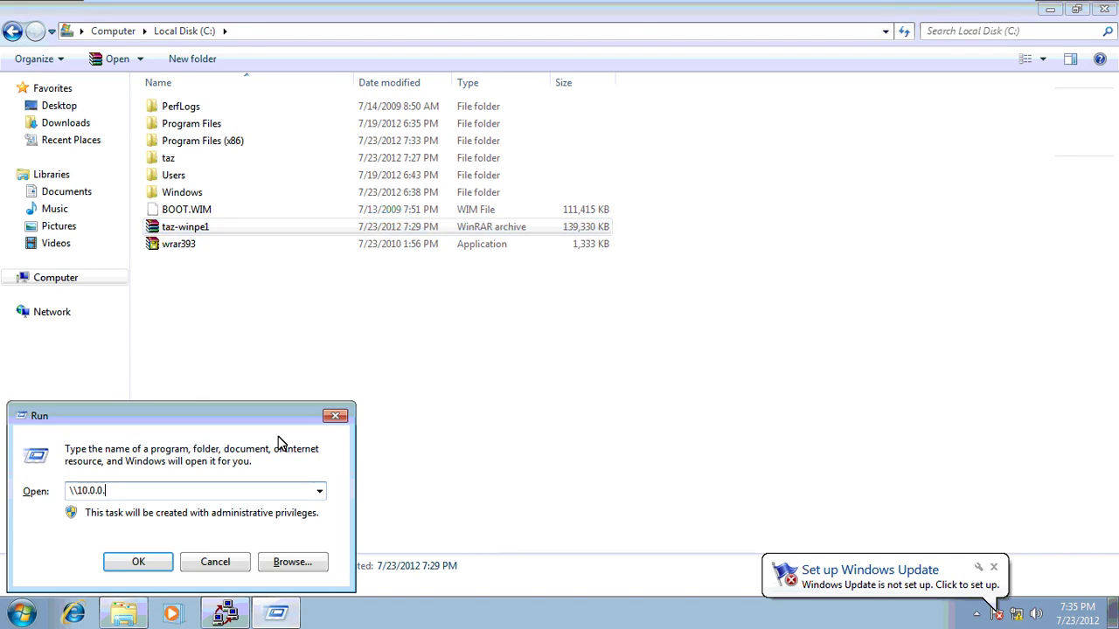
text(2)
key(Return)
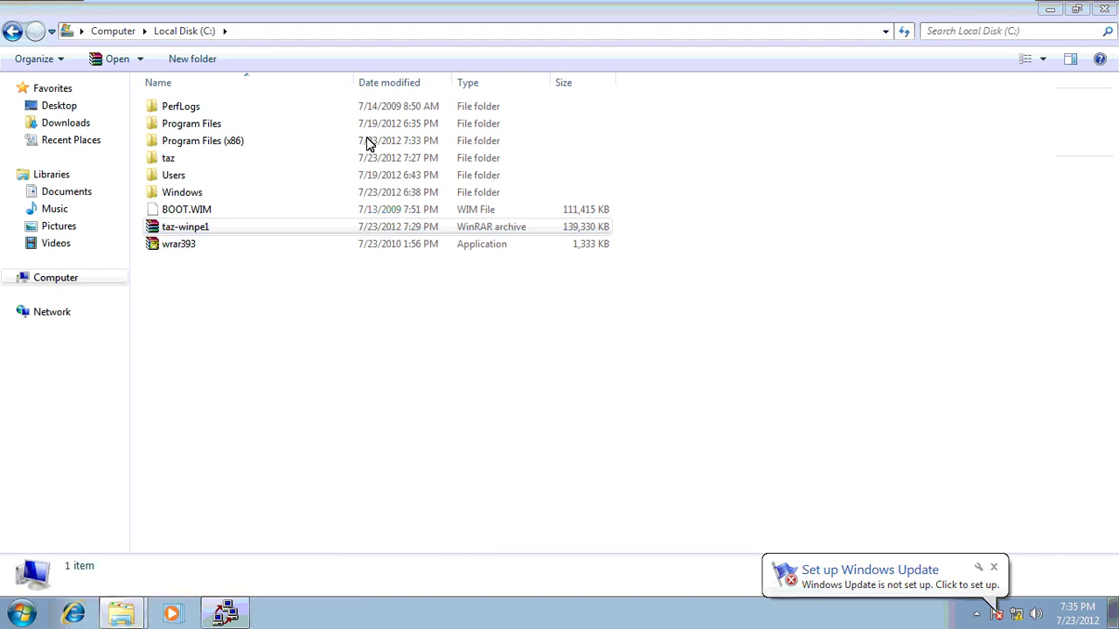
click(415, 36)
text(\d)
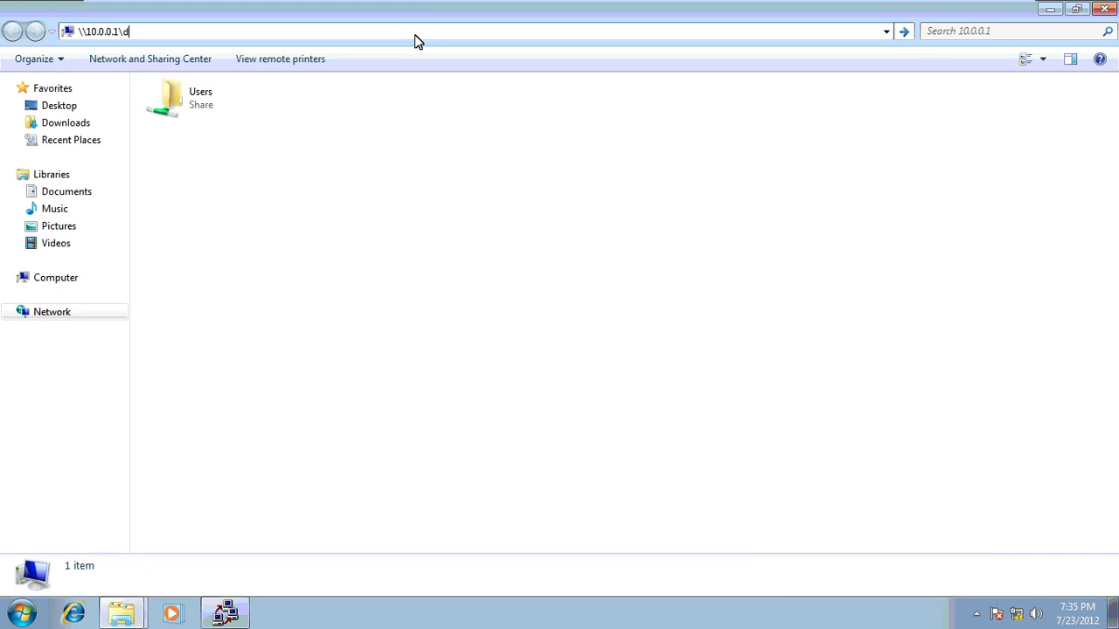
text($)
key(Return)
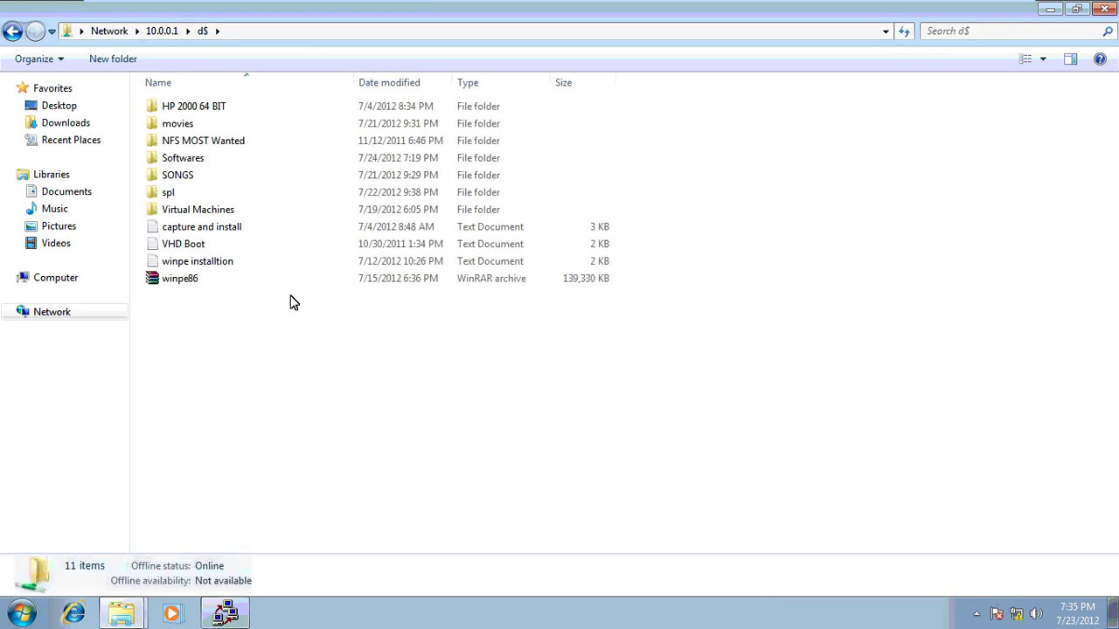
right_click(284, 318)
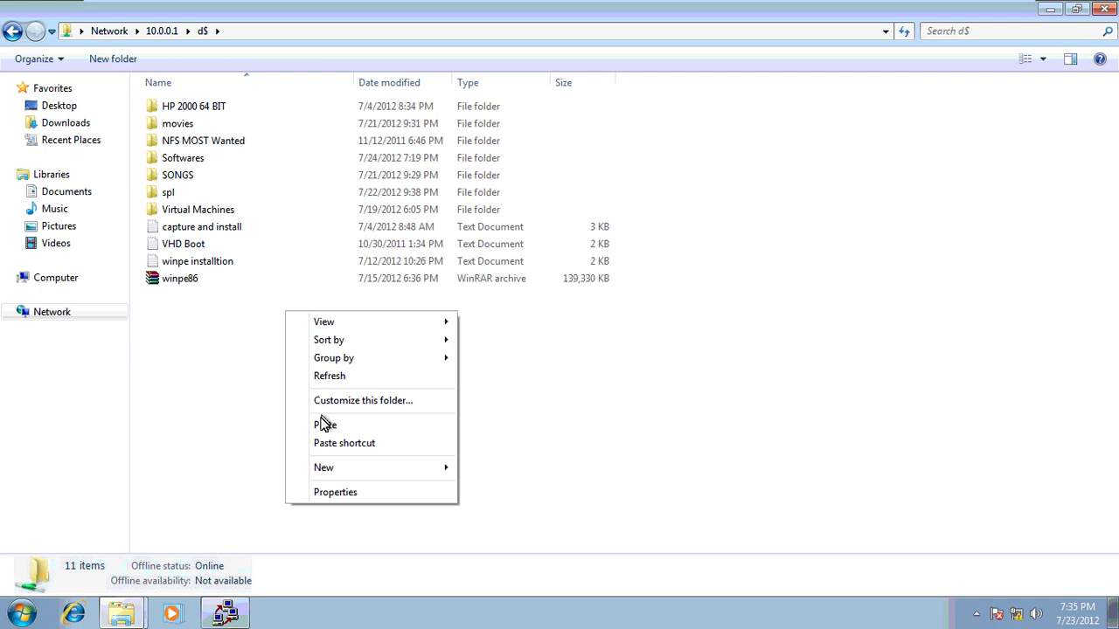
click(324, 425)
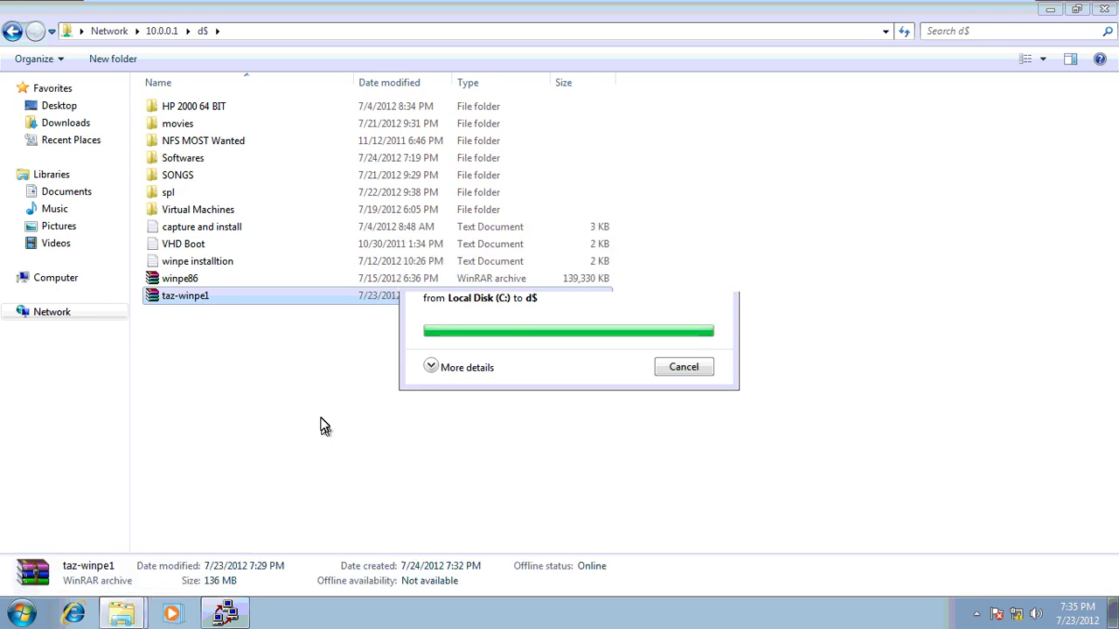
click(302, 304)
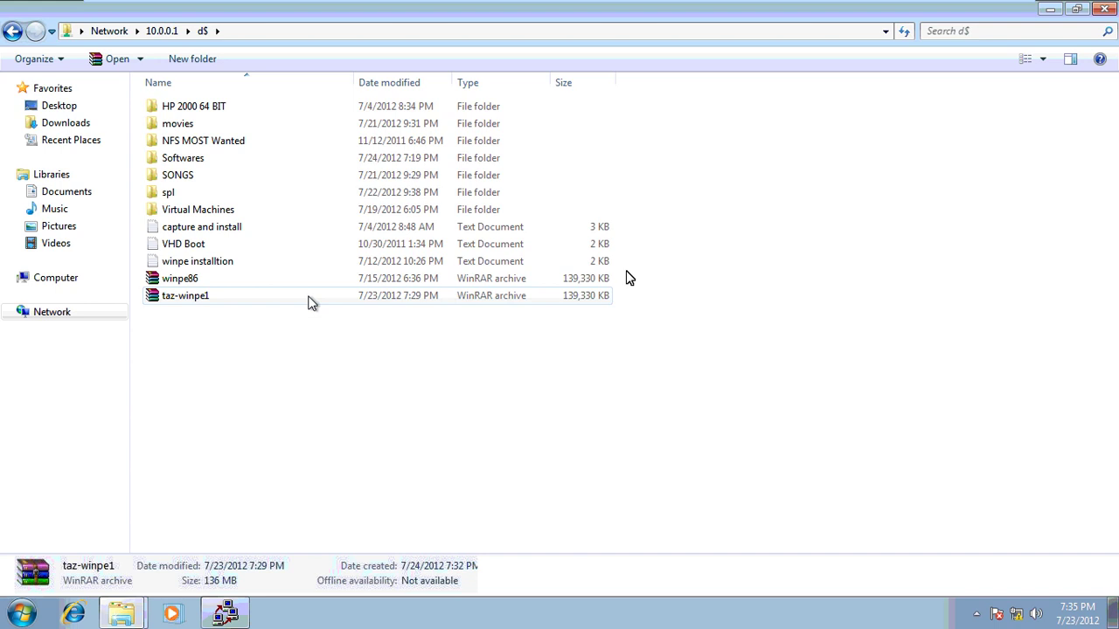
click(312, 302)
click(1106, 9)
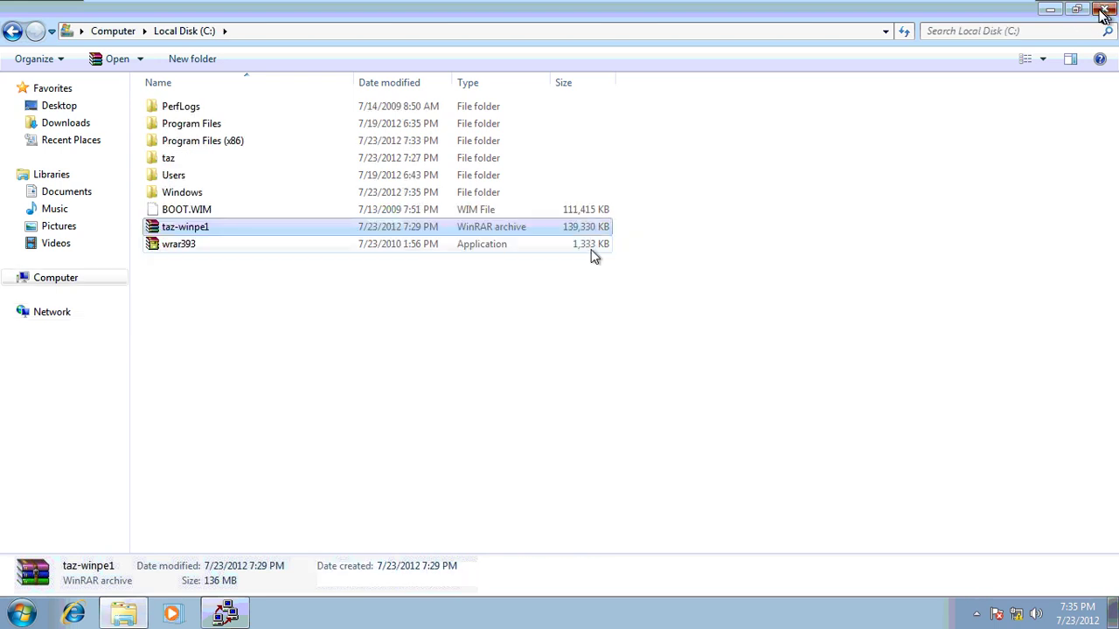
Close the Local Disk (C:) and Computer windows while sysprep finishes and powers the VM off
click(1106, 9)
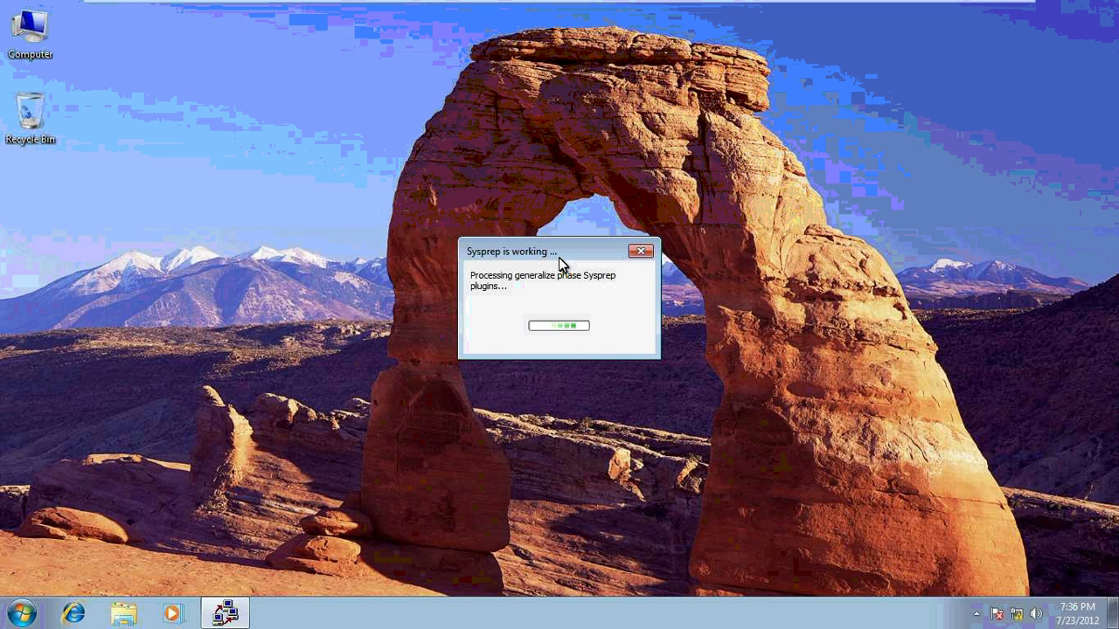
click(11, 46)
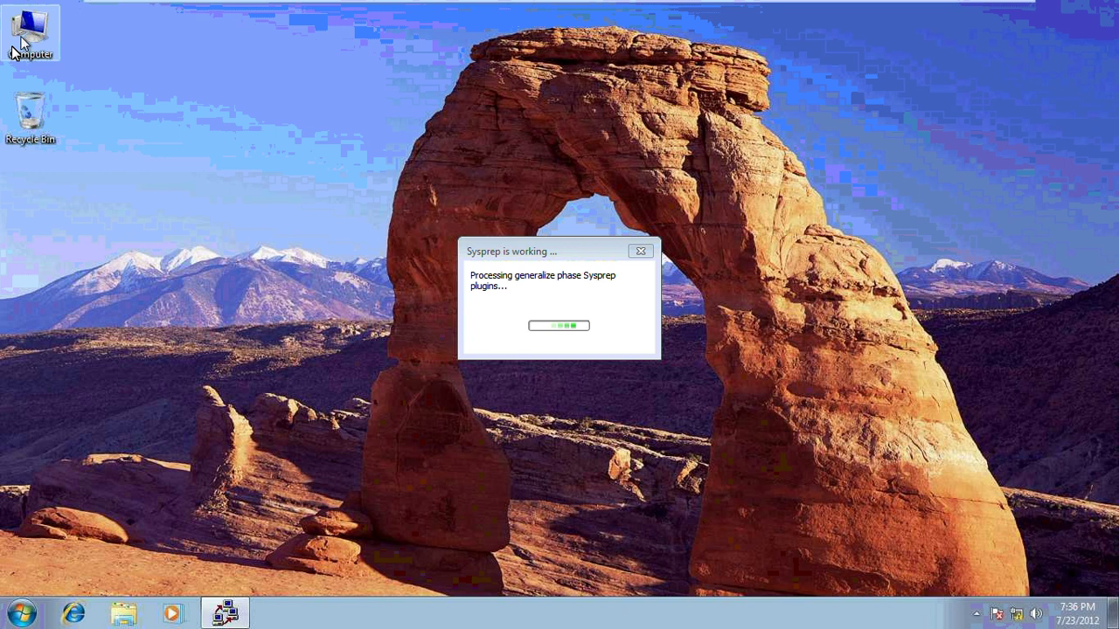
click(536, 240)
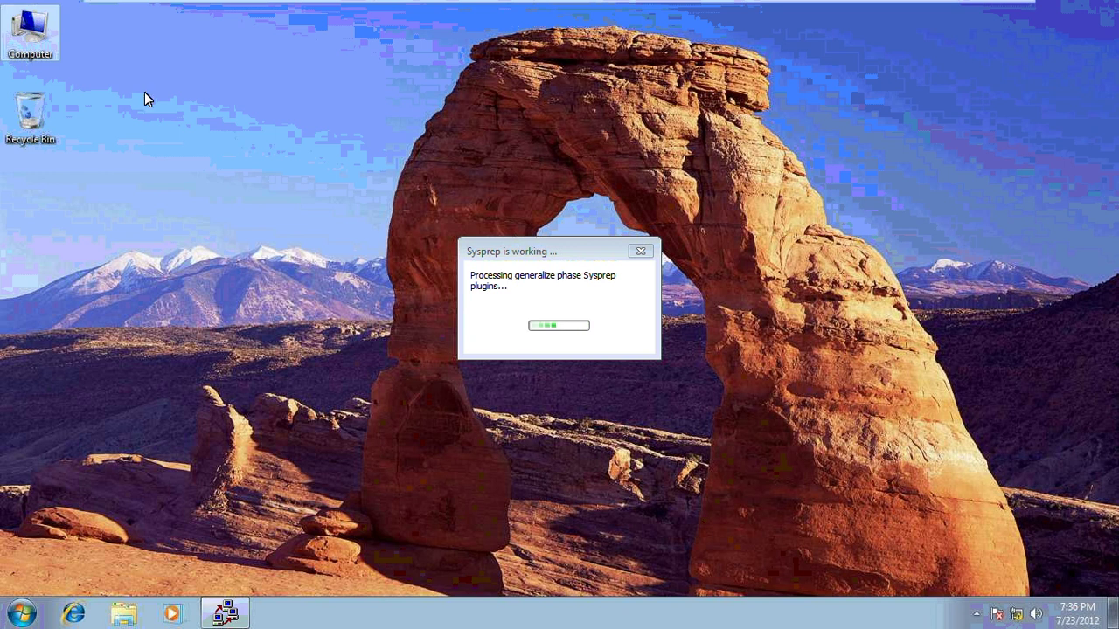
double_click(52, 54)
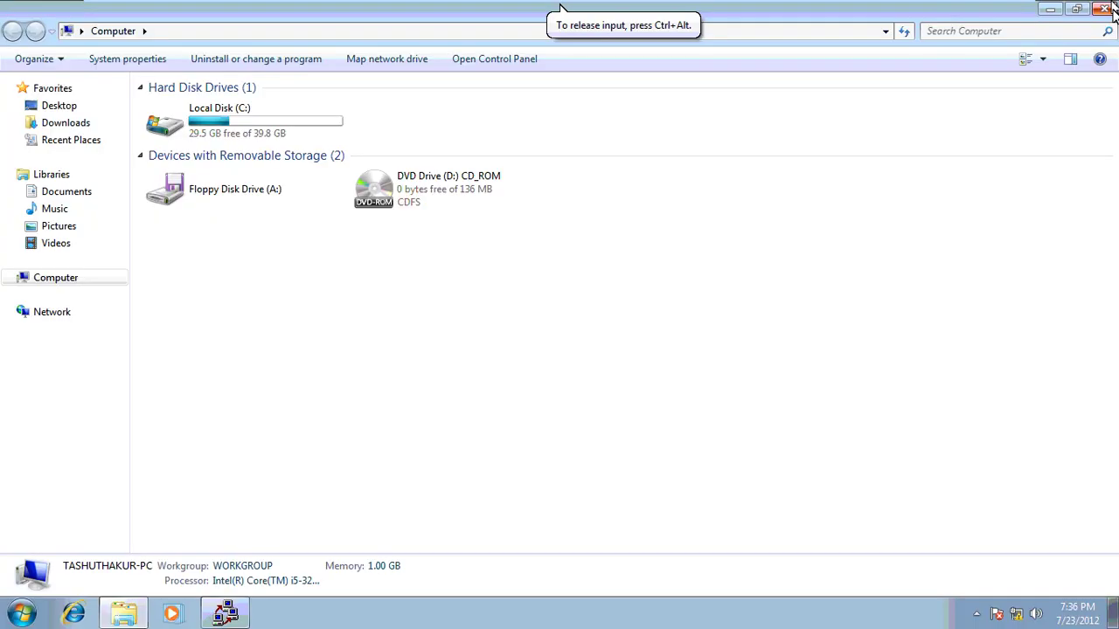
click(1114, 10)
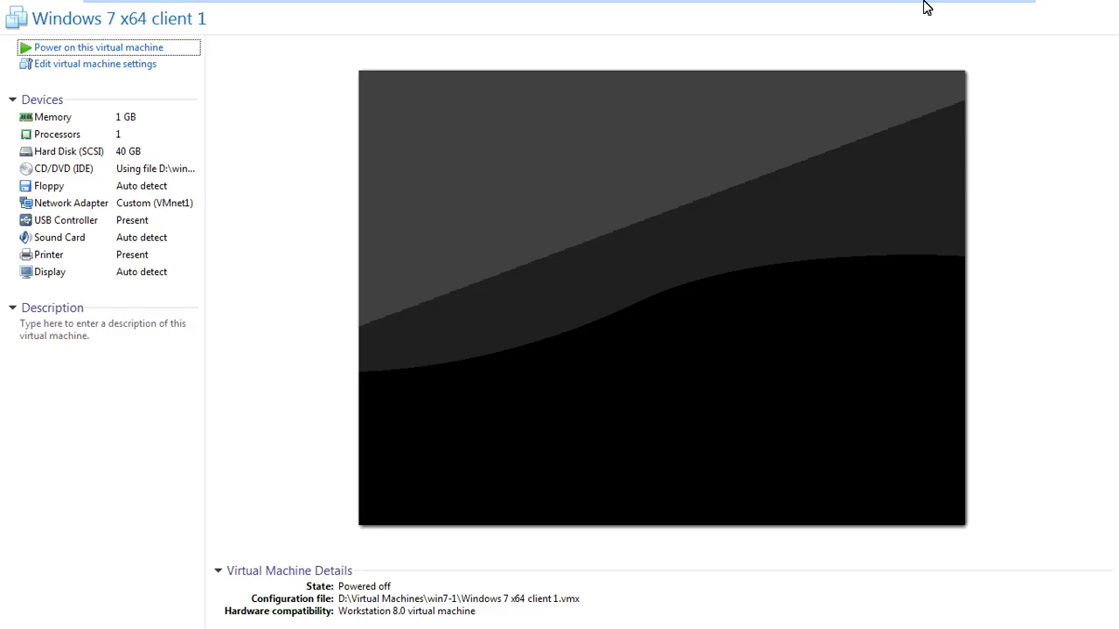
Replace winpe86.iso with D:\taz-winpe1.iso as the client VM's CD/DVD ISO image
click(994, 16)
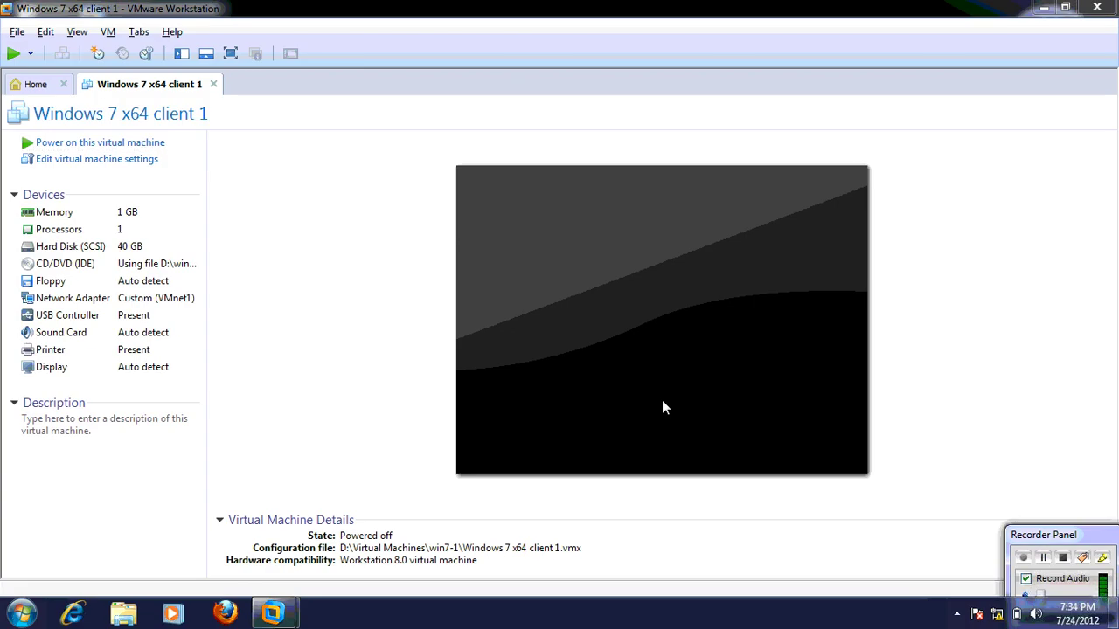
click(138, 160)
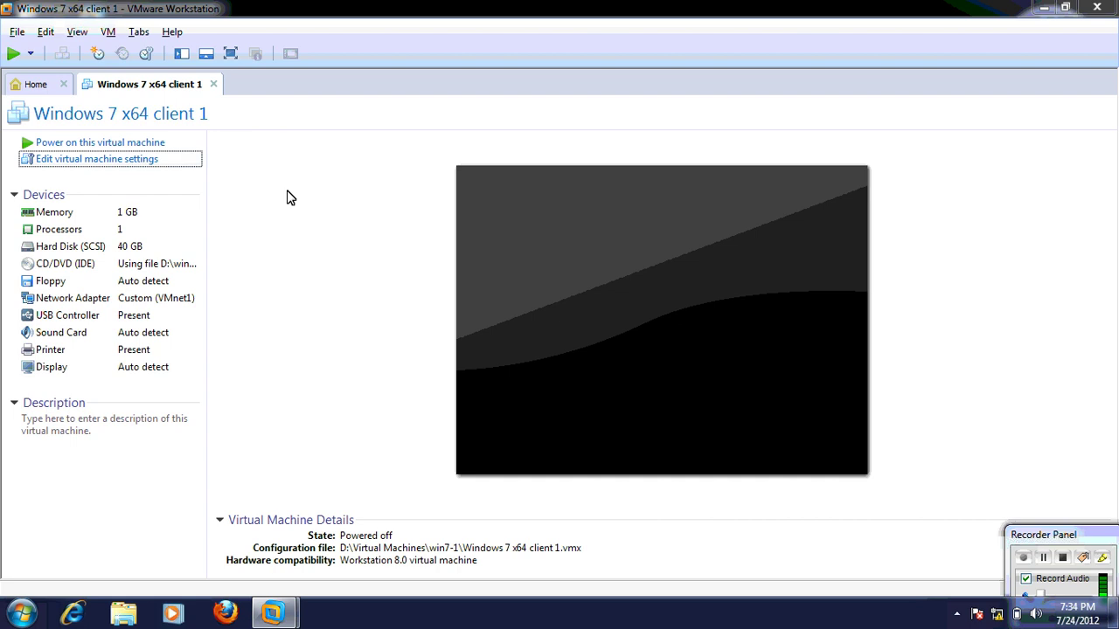
click(385, 187)
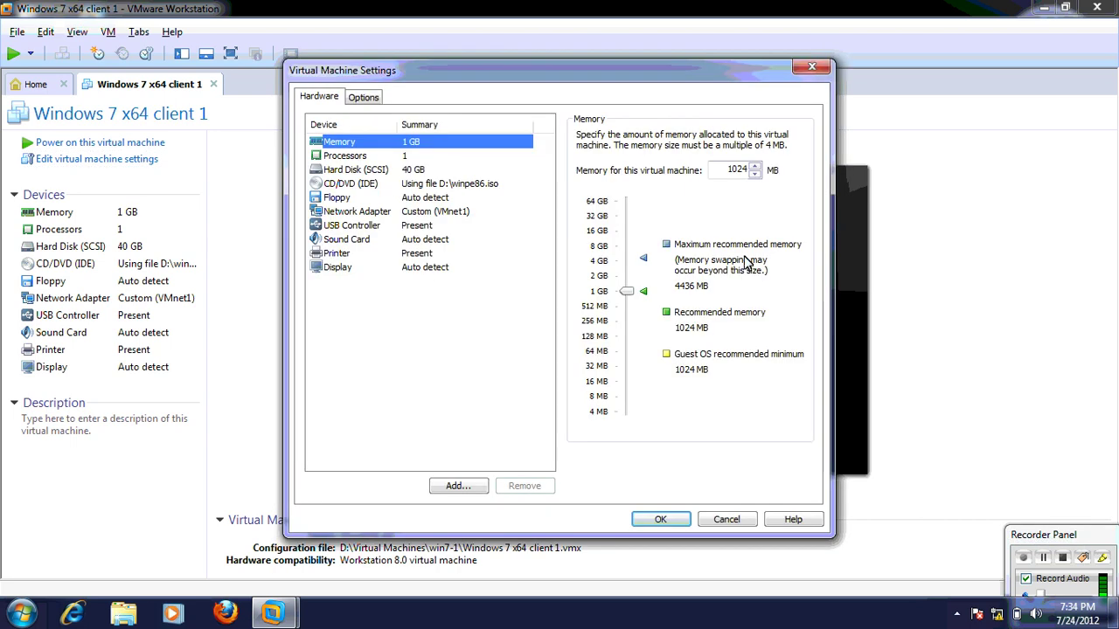
click(759, 259)
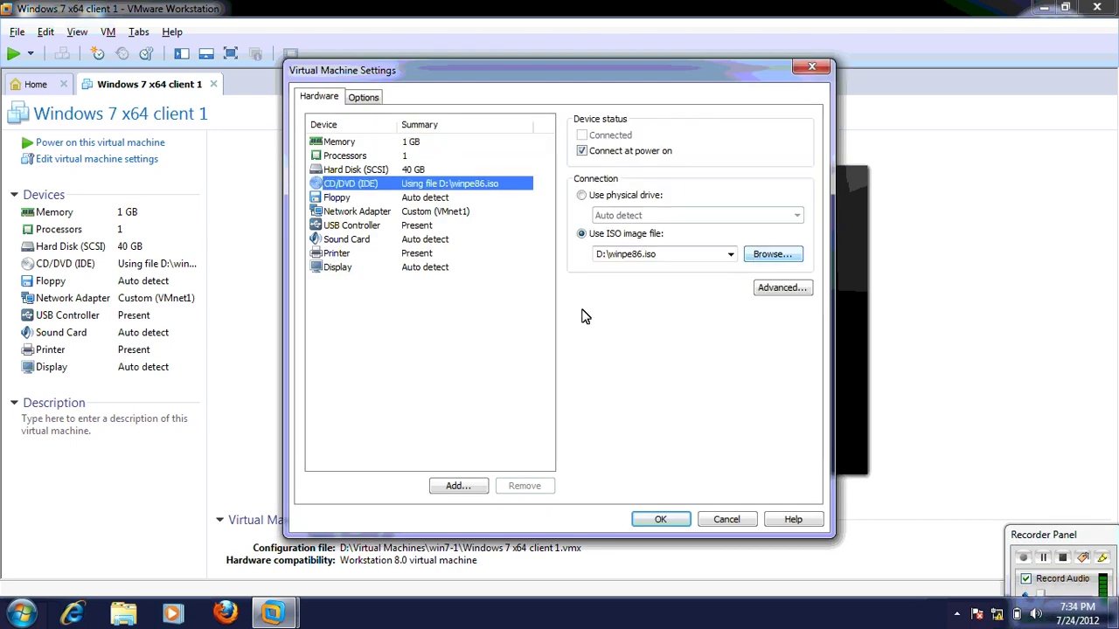
click(480, 316)
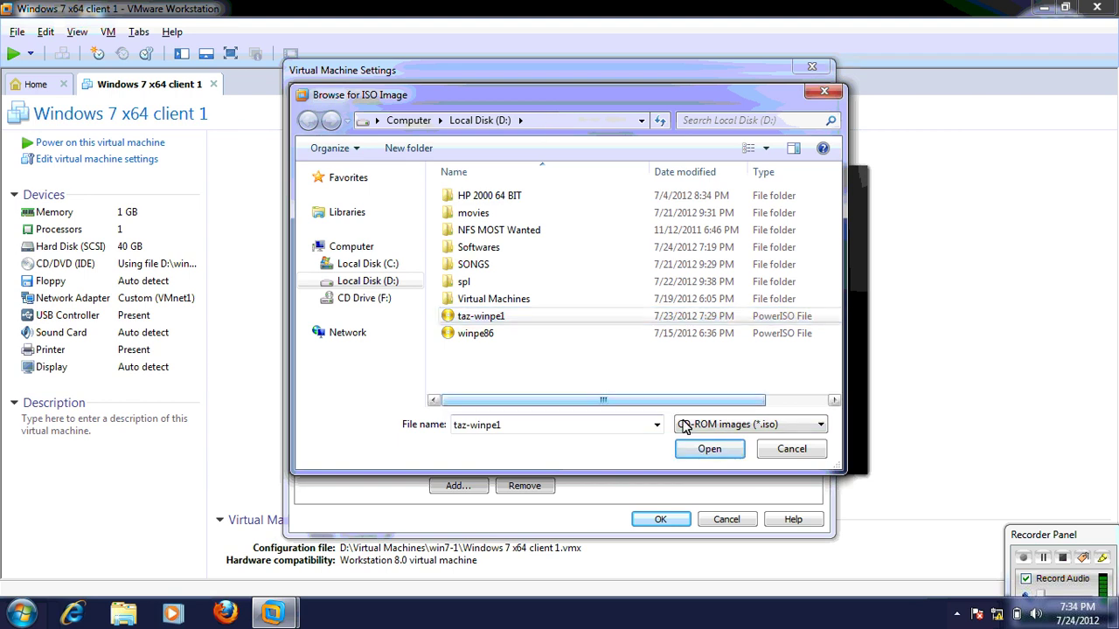
click(699, 451)
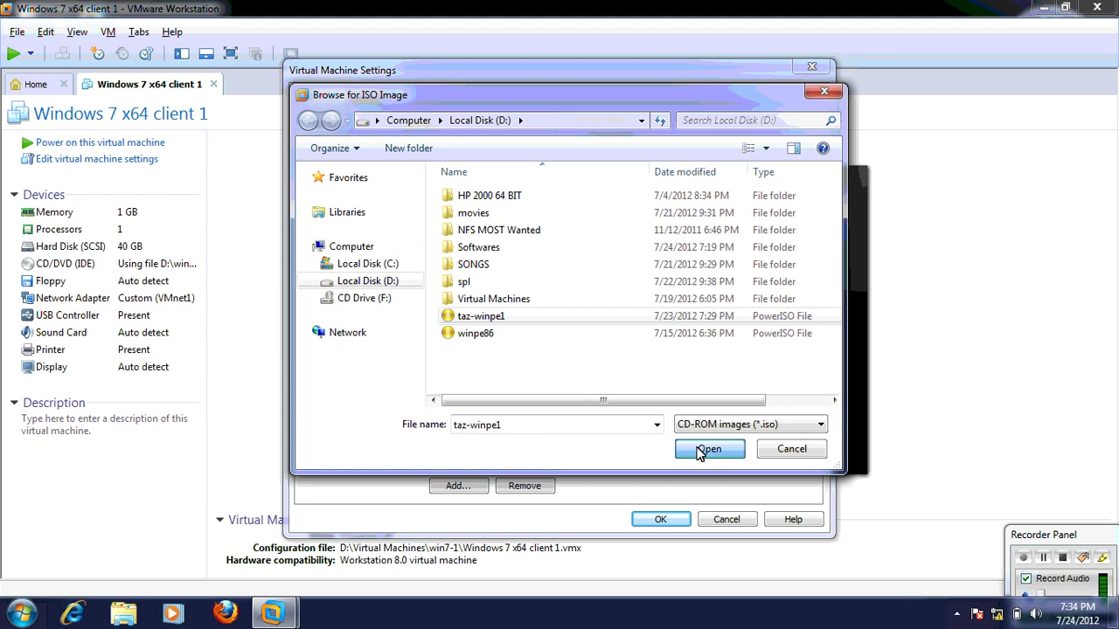
click(653, 509)
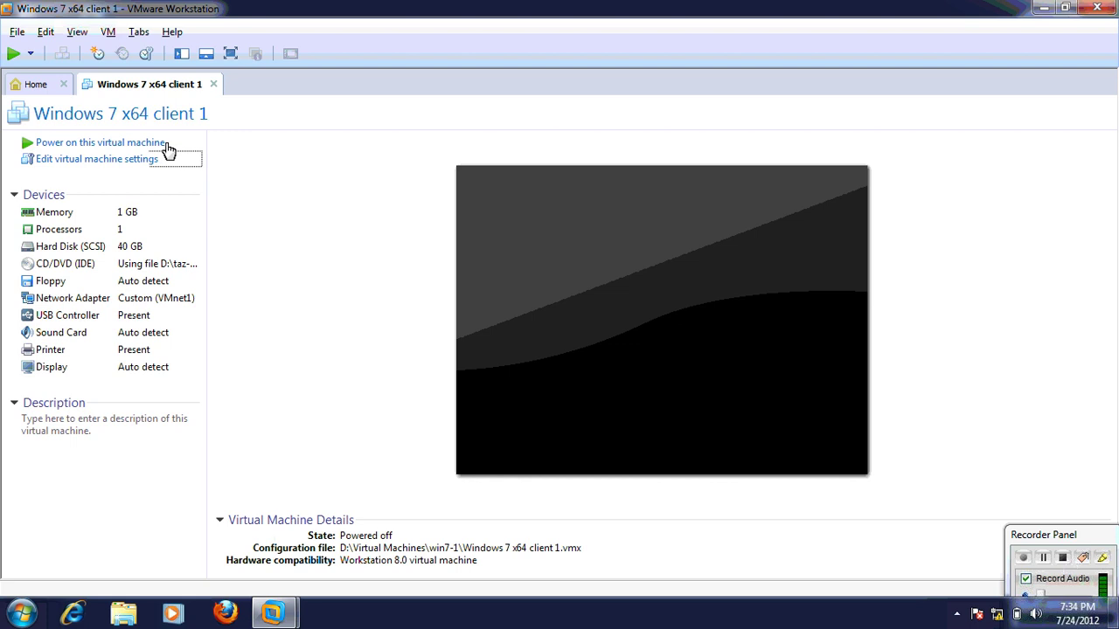
Power on client 1 in full screen to the Windows Boot Manager, then open its power options
click(166, 144)
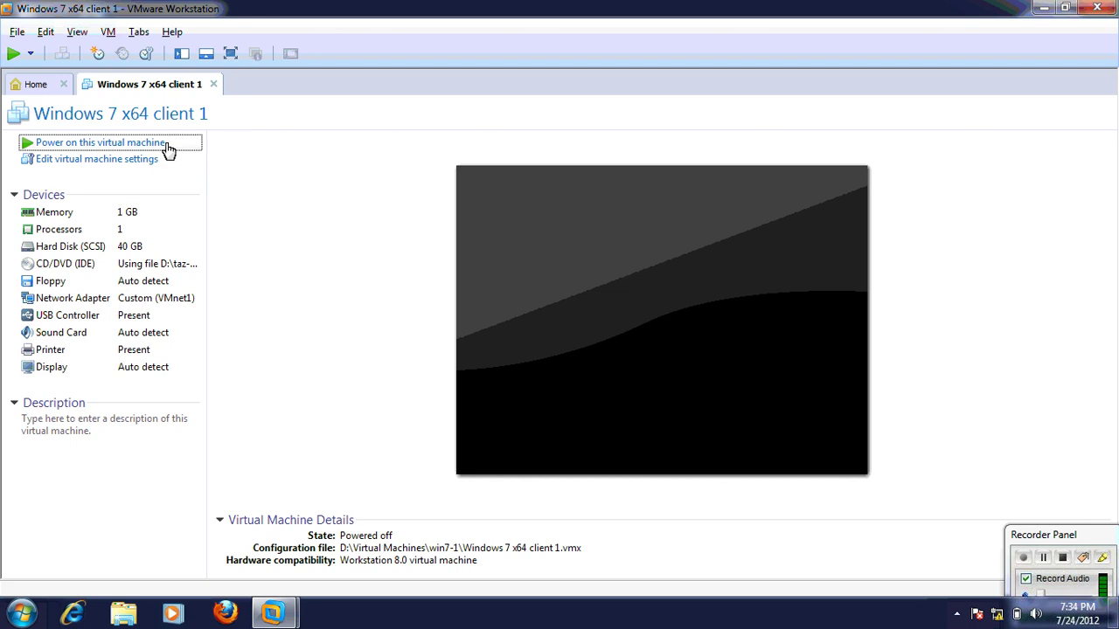
click(231, 54)
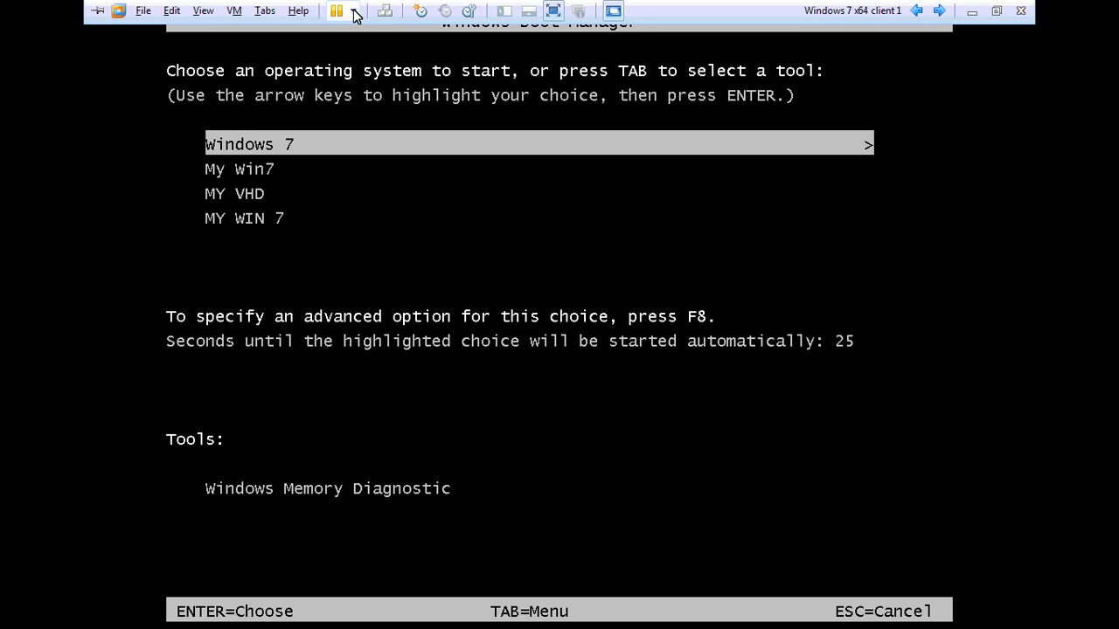
click(355, 12)
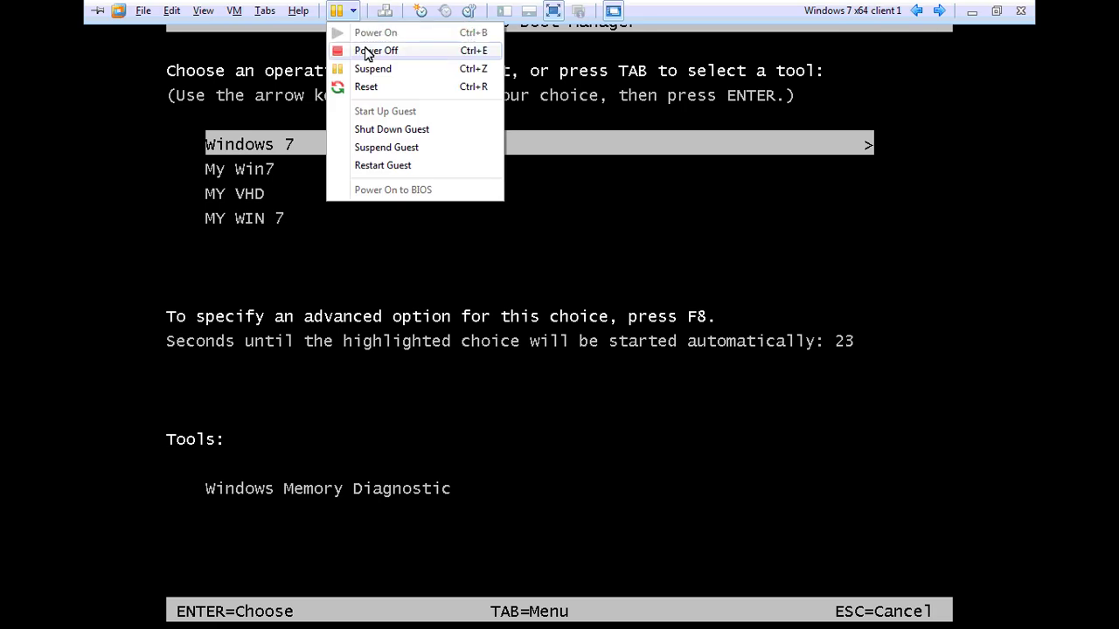
Power off the Windows 7 x64 client 1 VM, then power it on into BIOS setup
click(368, 50)
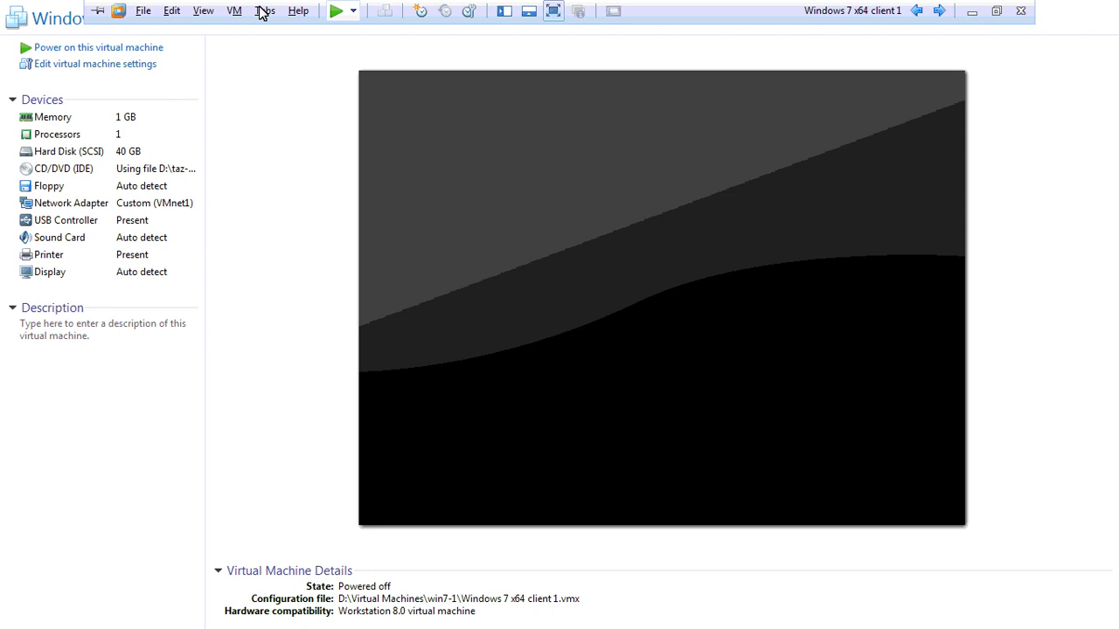
click(355, 11)
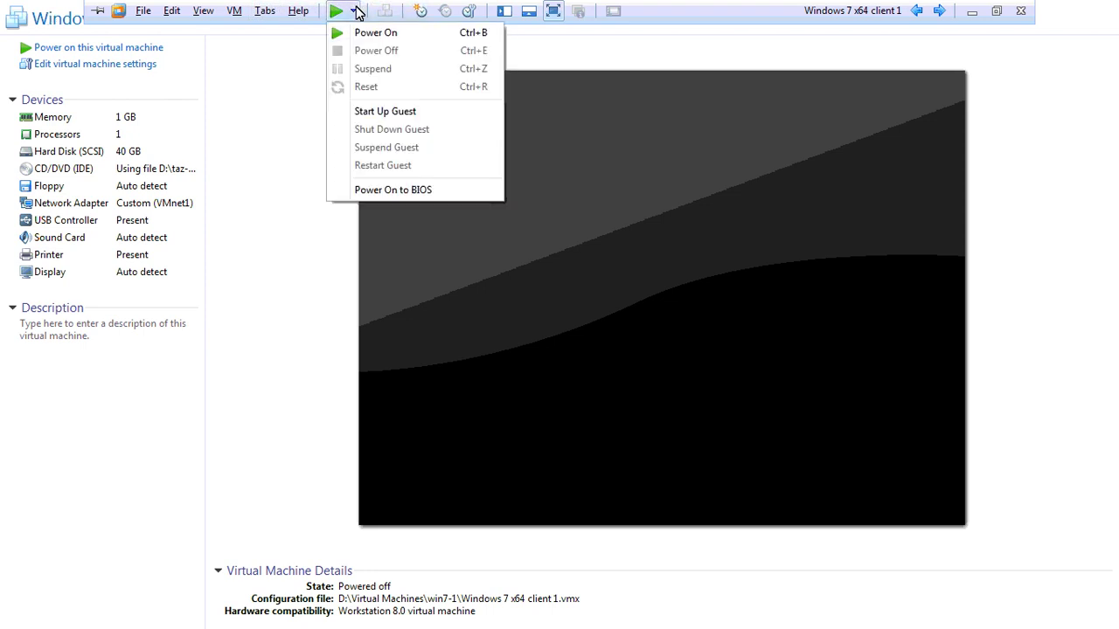
click(439, 191)
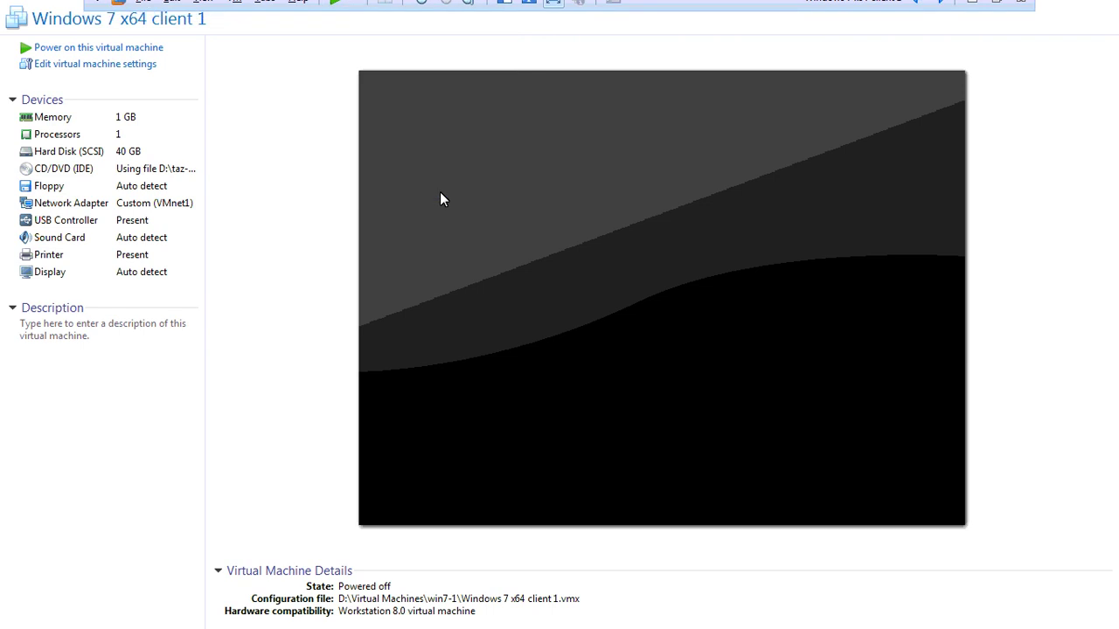
click(440, 193)
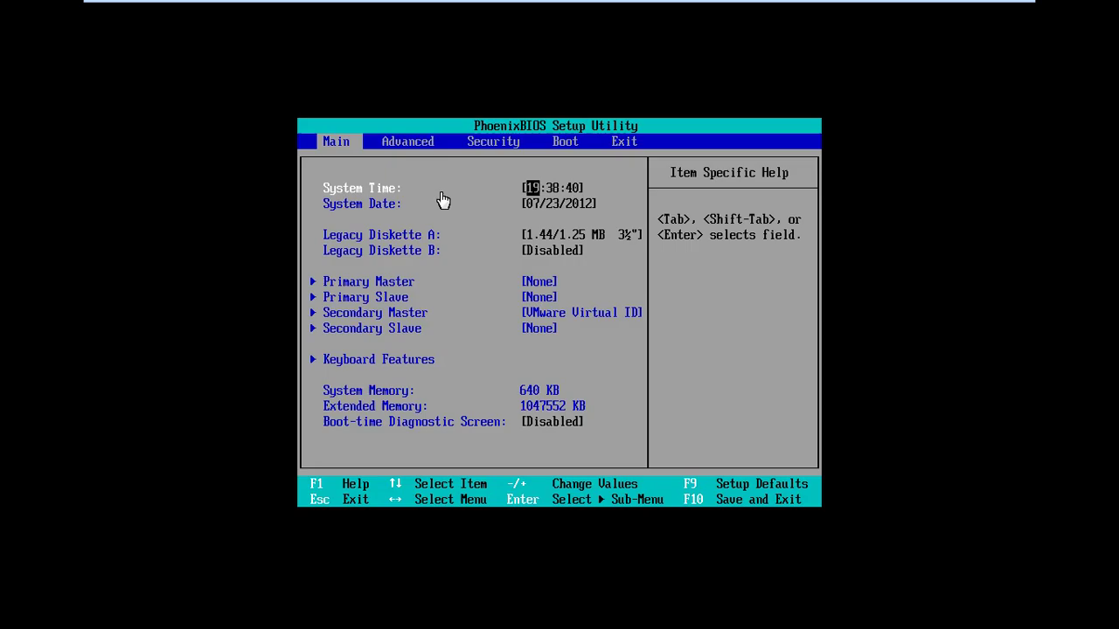
Move CD-ROM Drive to the top of the BIOS boot order, then save with F10 and reboot
click(440, 216)
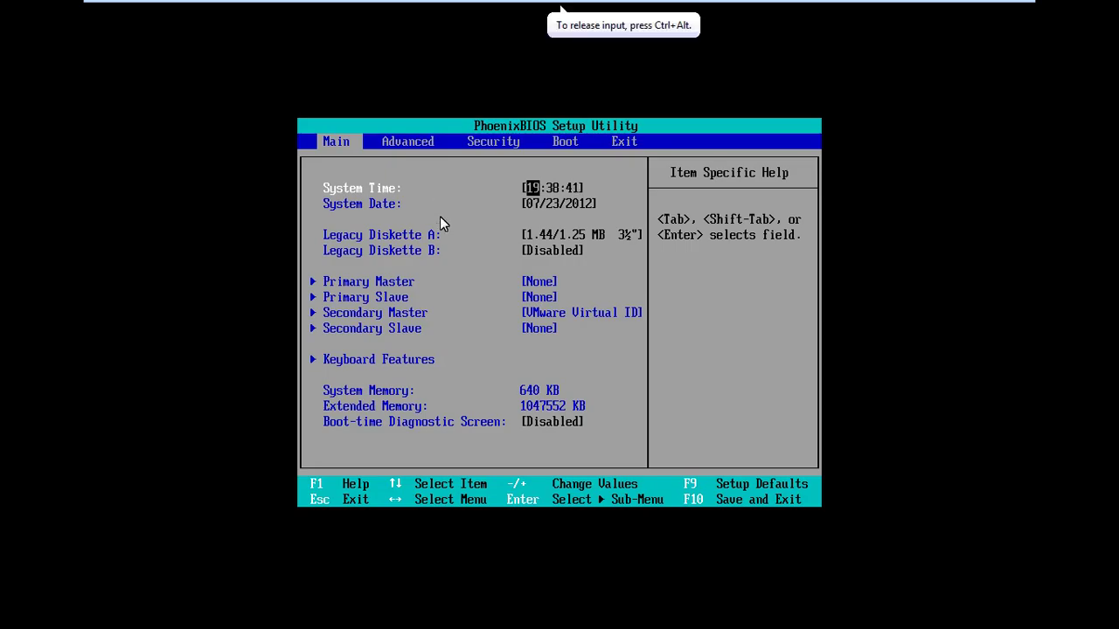
key(Right)
key(Right)
key(Right)
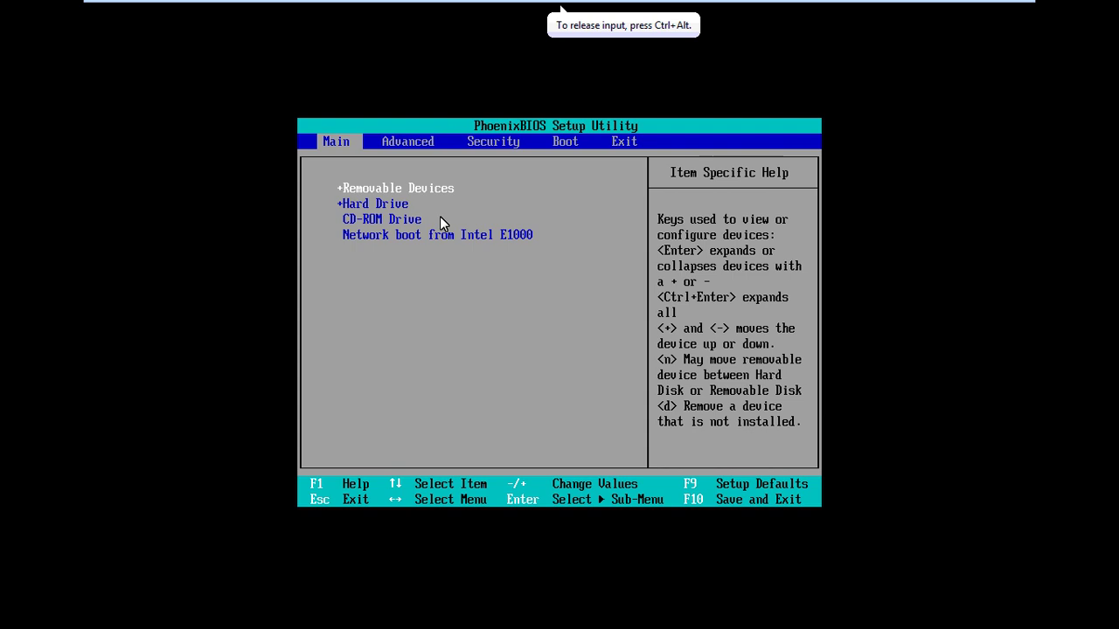
key(Down)
key(Down)
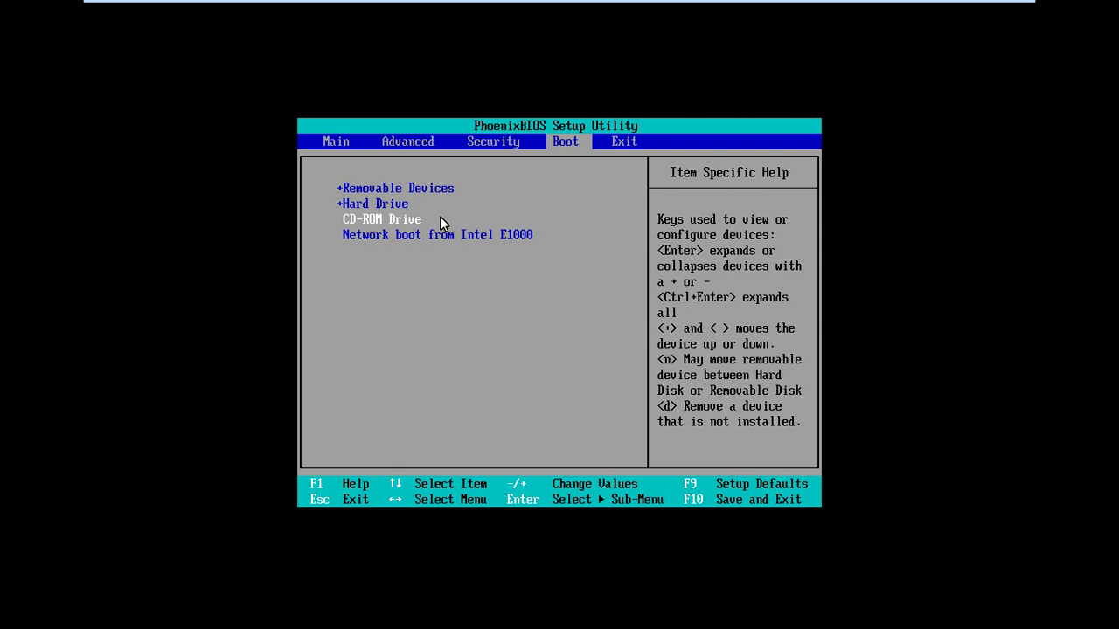
key(plus)
key(plus)
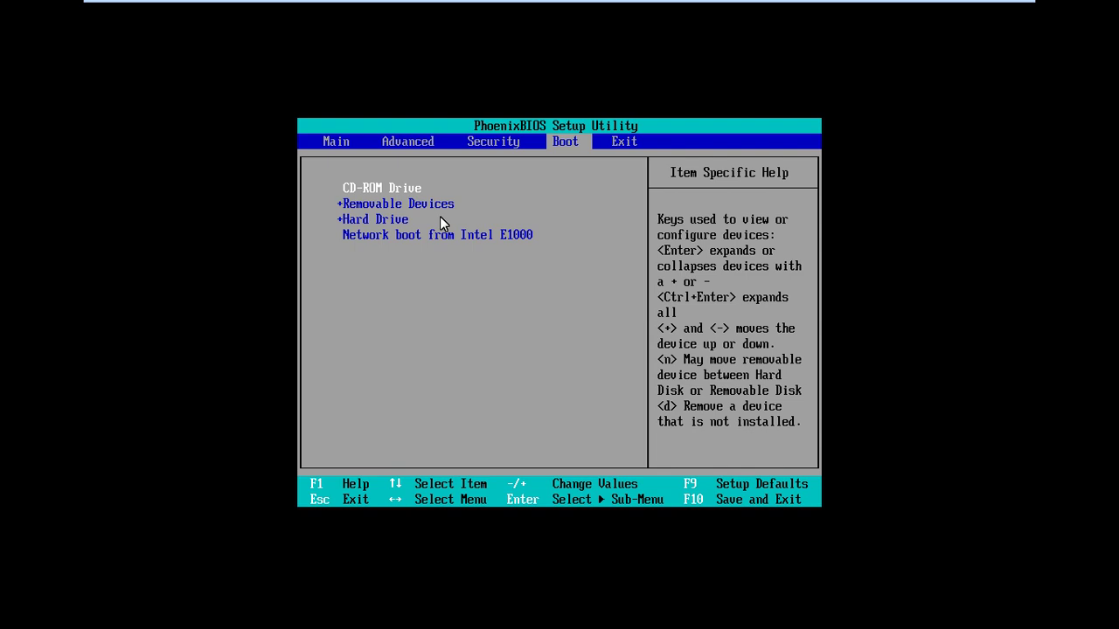
key(F10)
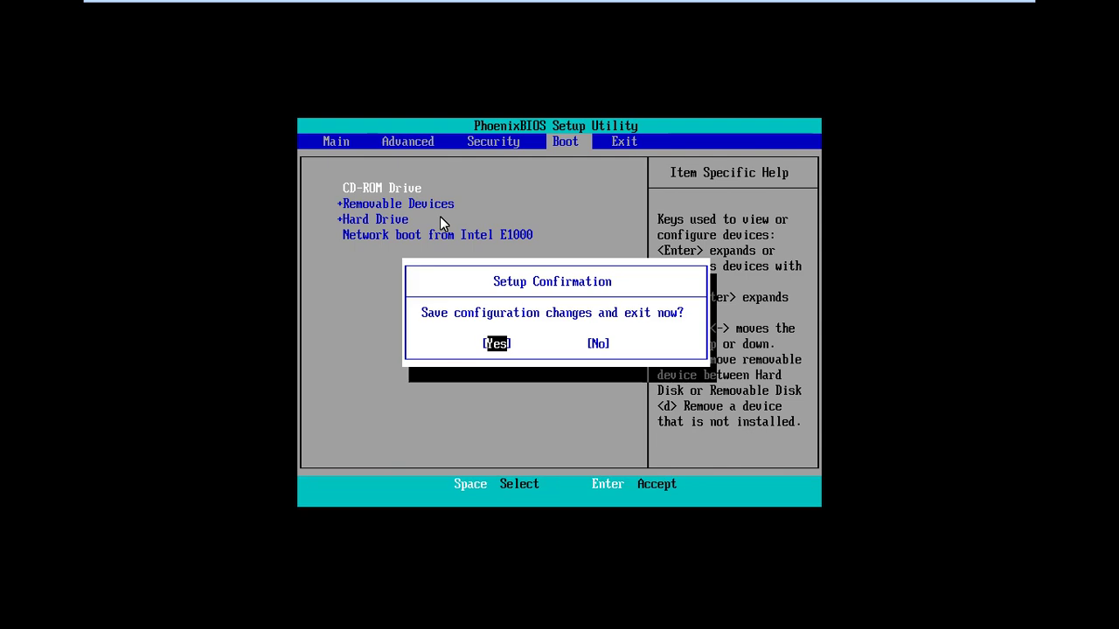
key(Return)
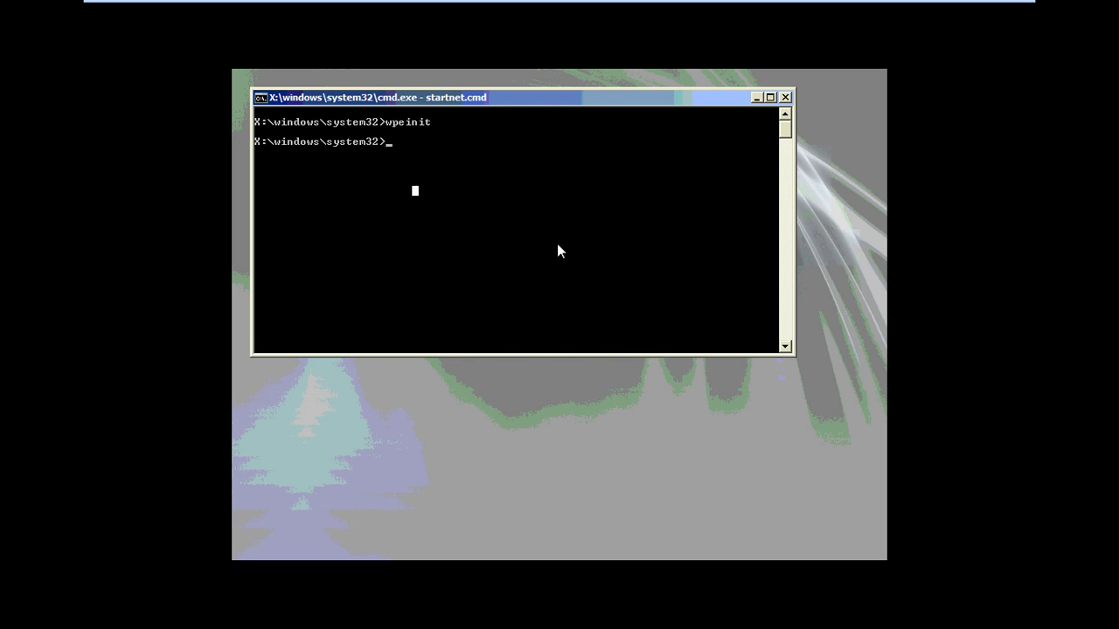
Focus the WinPE command prompt window and cancel the accidental text selection
click(583, 273)
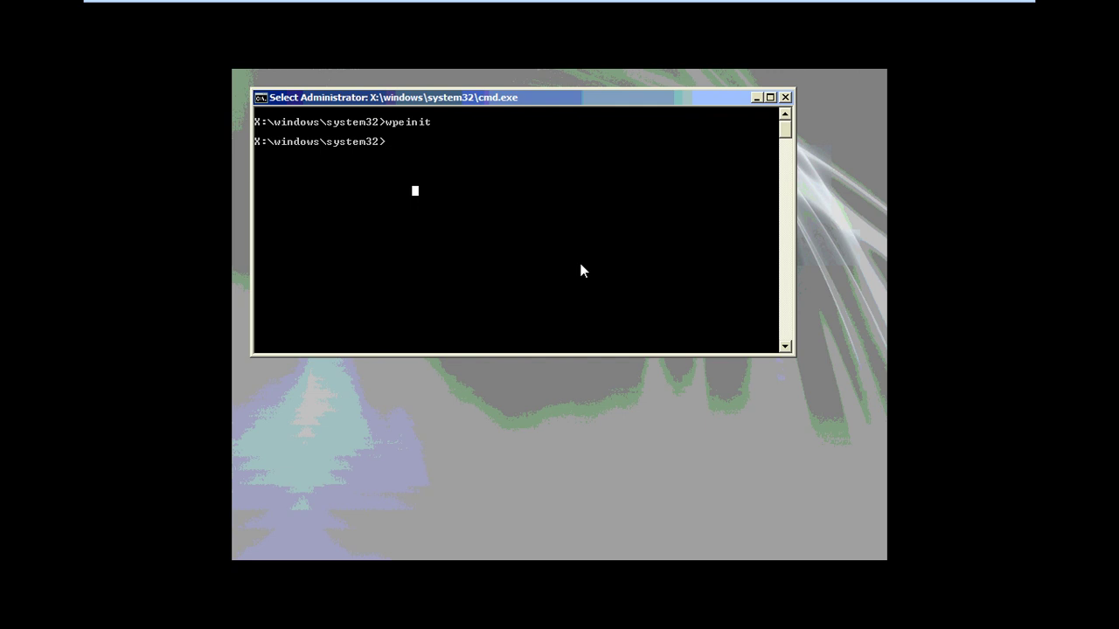
right_click(560, 269)
List system32 and the X:\ root with dir, then start typing the imagex capture command
text(dir)
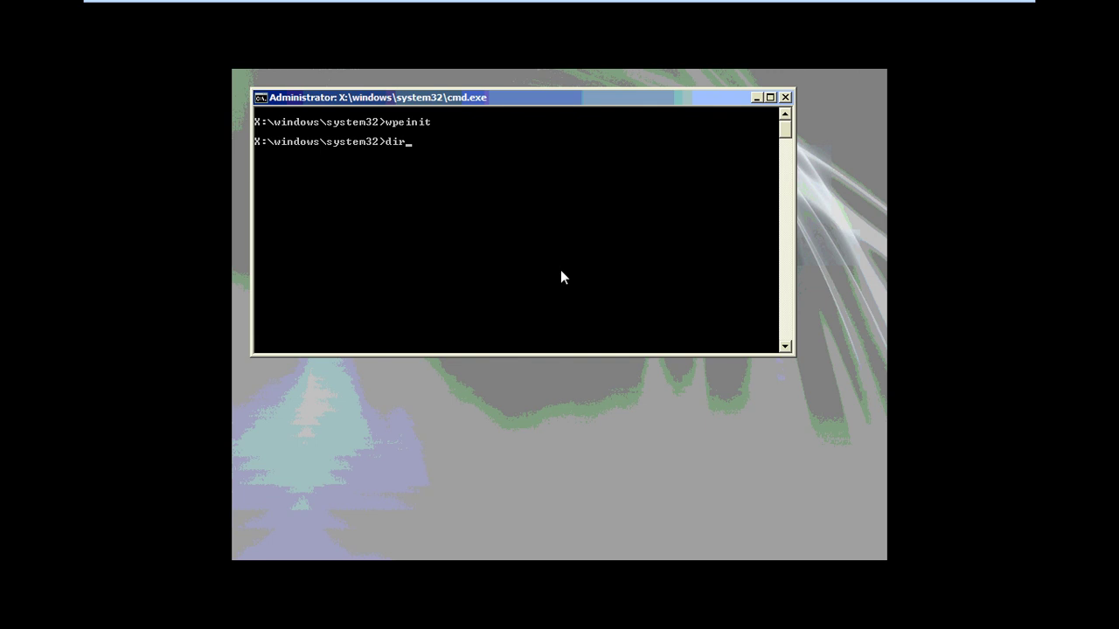
key(Return)
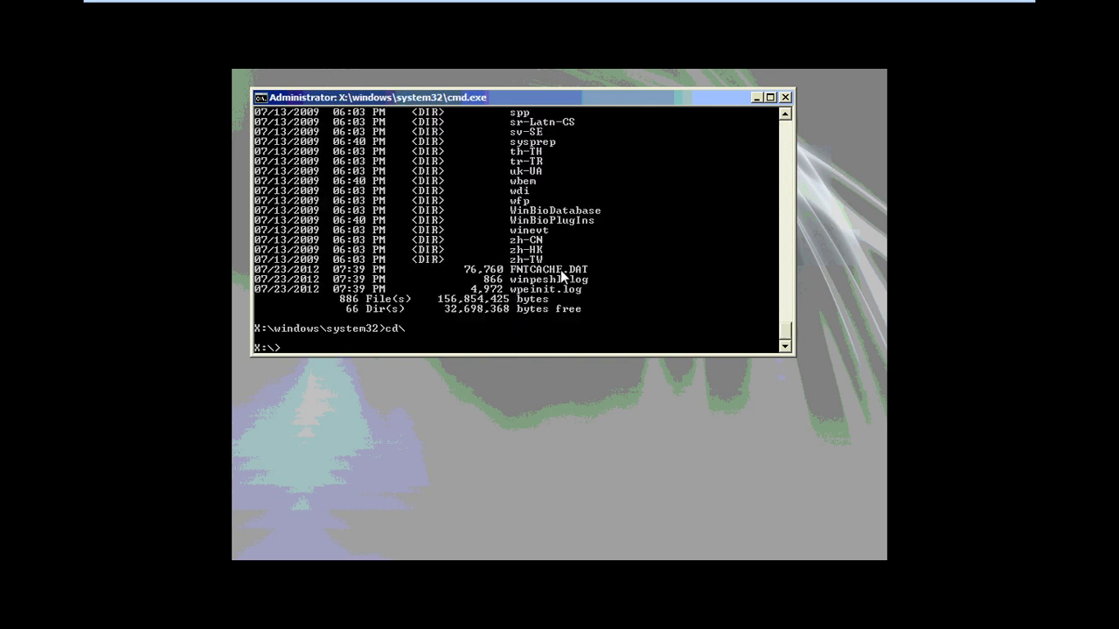
text(dir)
key(Return)
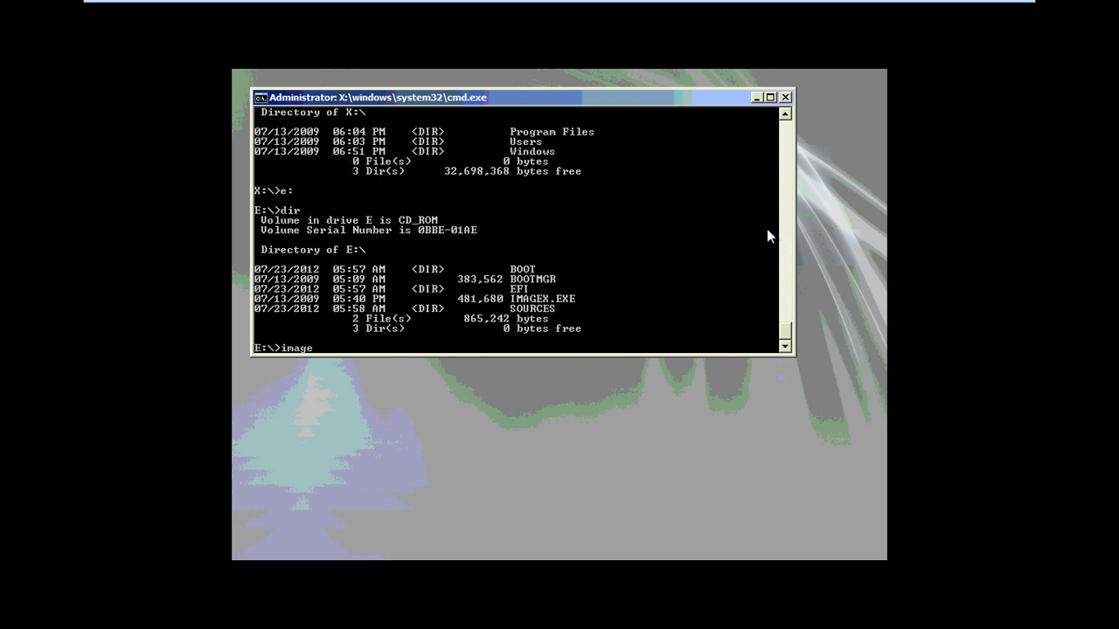
text(.exe)
text( /cap)
text(ture)
text( c)
text(:\)
text( d:)
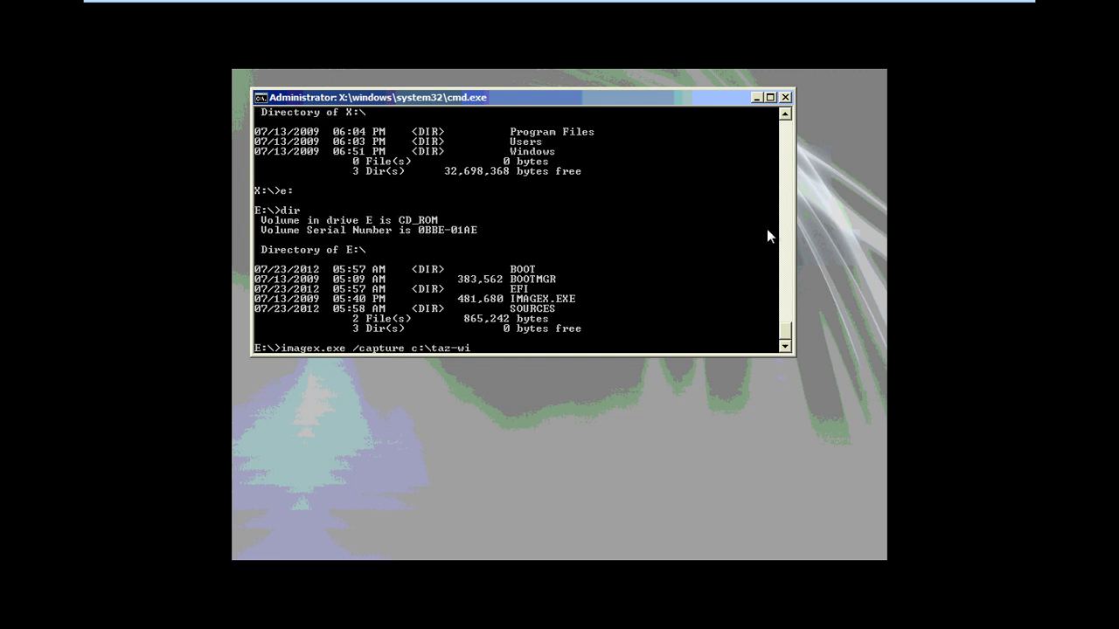
Finish and run the capture to c:\taz-win7.wim named "win7-Rooman" with /compress fast
text(7.wim)
text("win7-Rooman" /c)
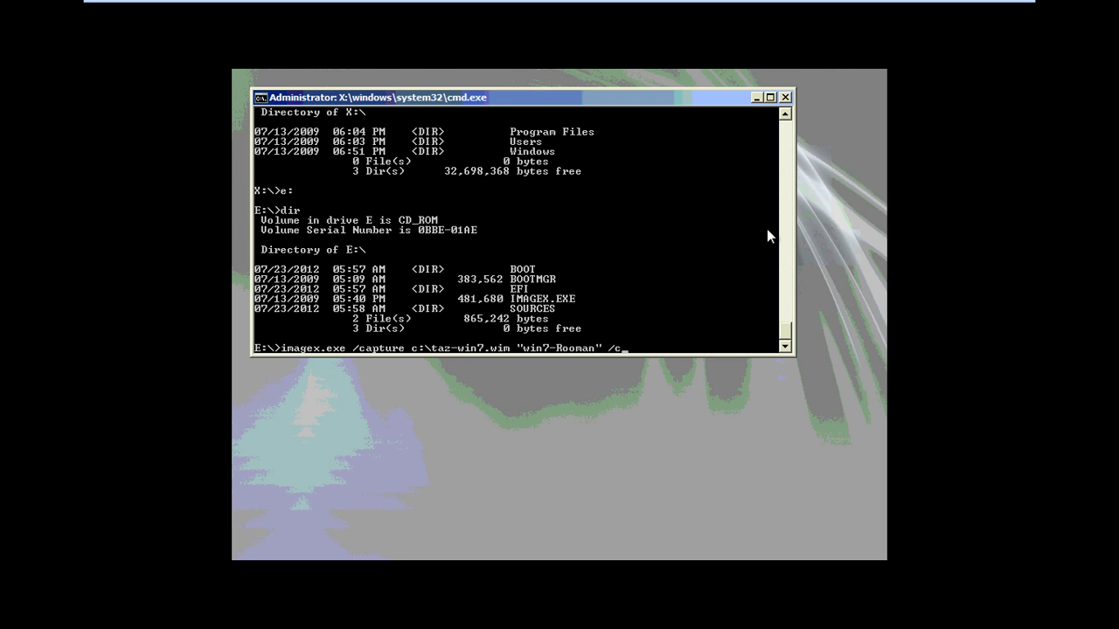
text(ompress d)
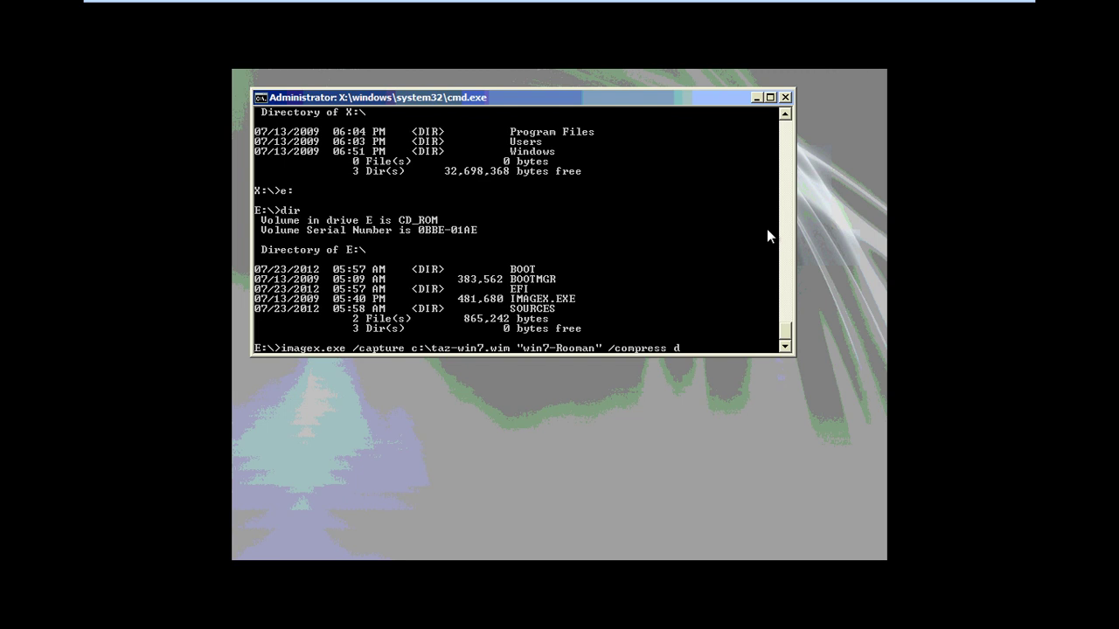
key(BackSpace)
text(fast)
key(Return)
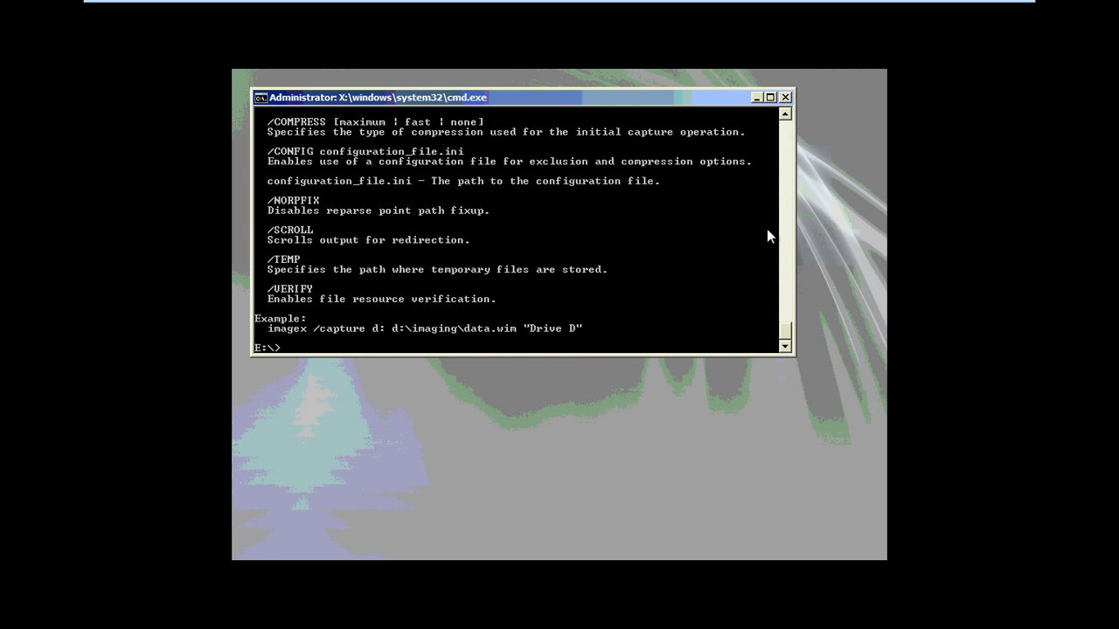
Recall the capture command from history, correct the source to c:, and rerun it
text(image)
key(Up)
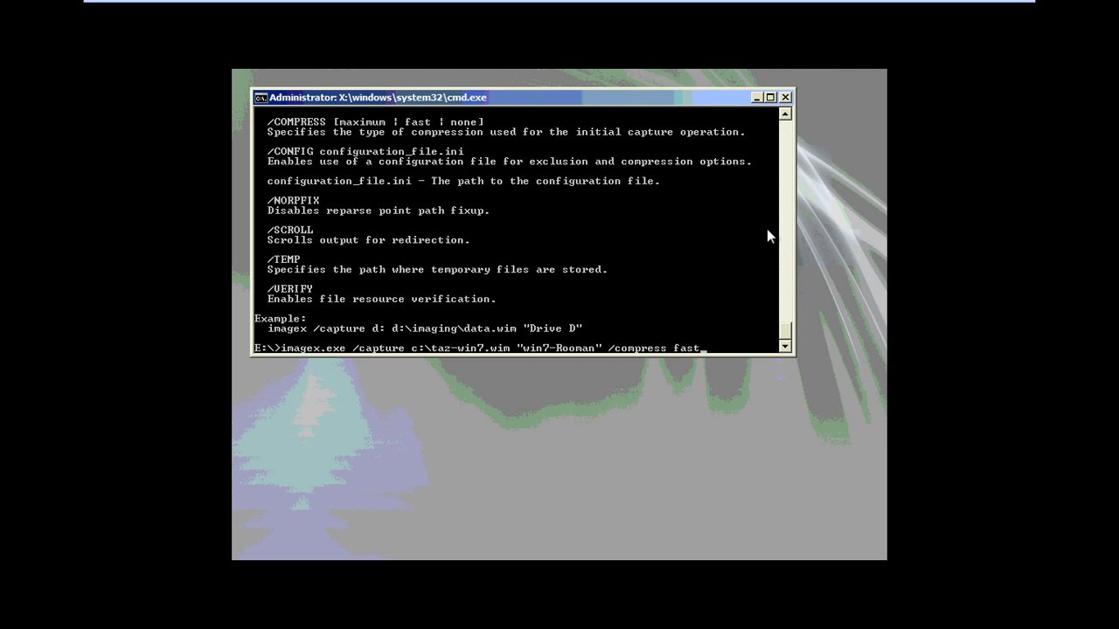
key(Left)
key(Left)
key(Left)
key(Left)
key(BackSpace)
key(Escape)
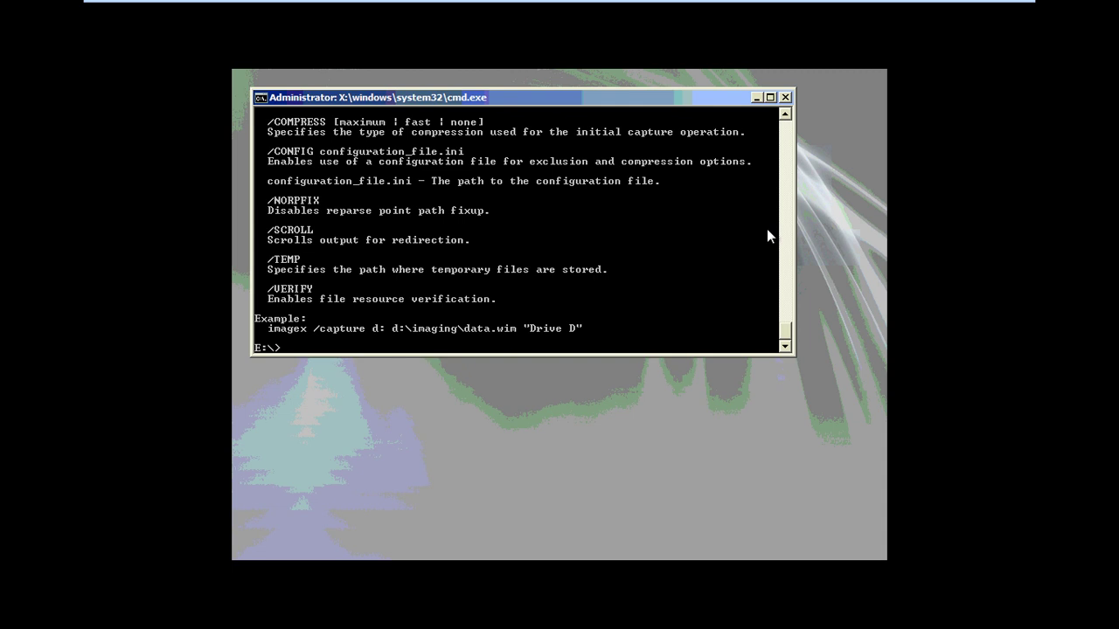
key(Up)
key(Up)
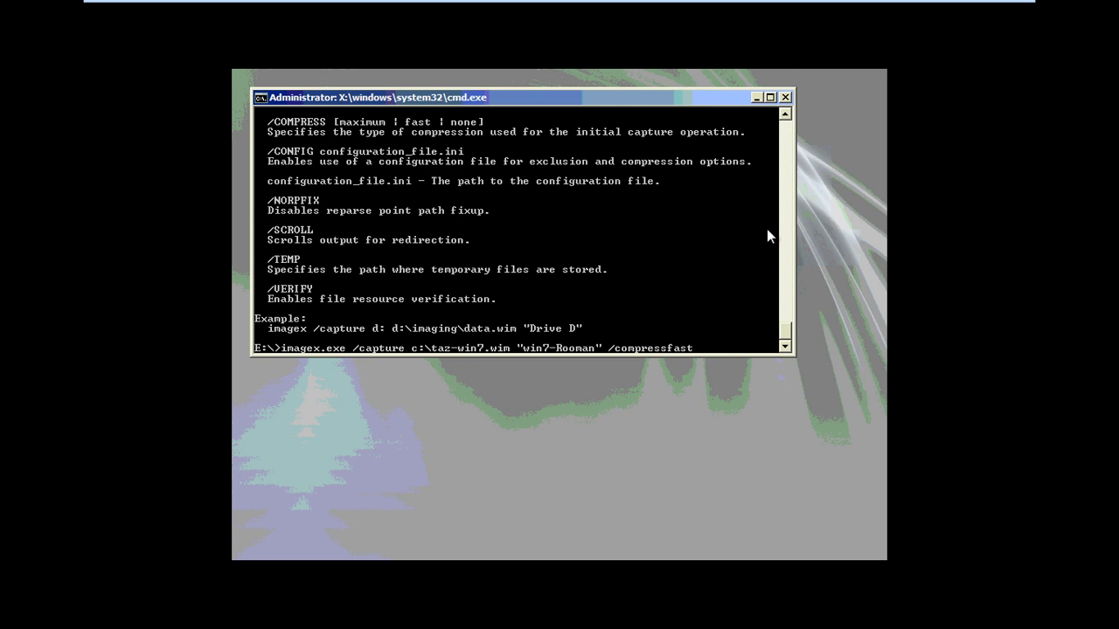
text(c:)
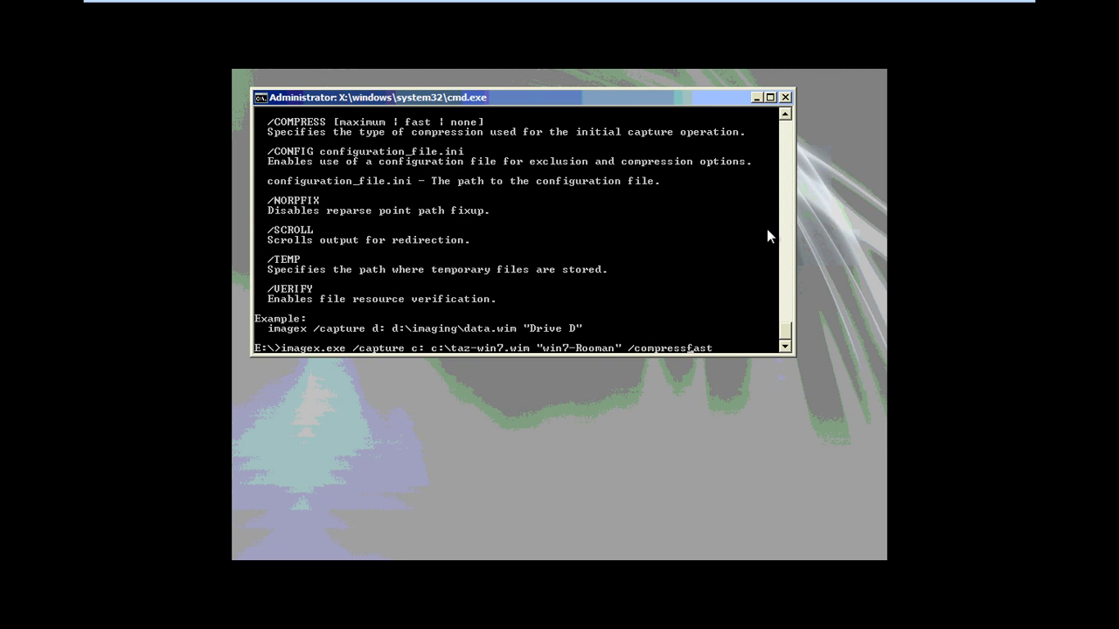
key(Return)
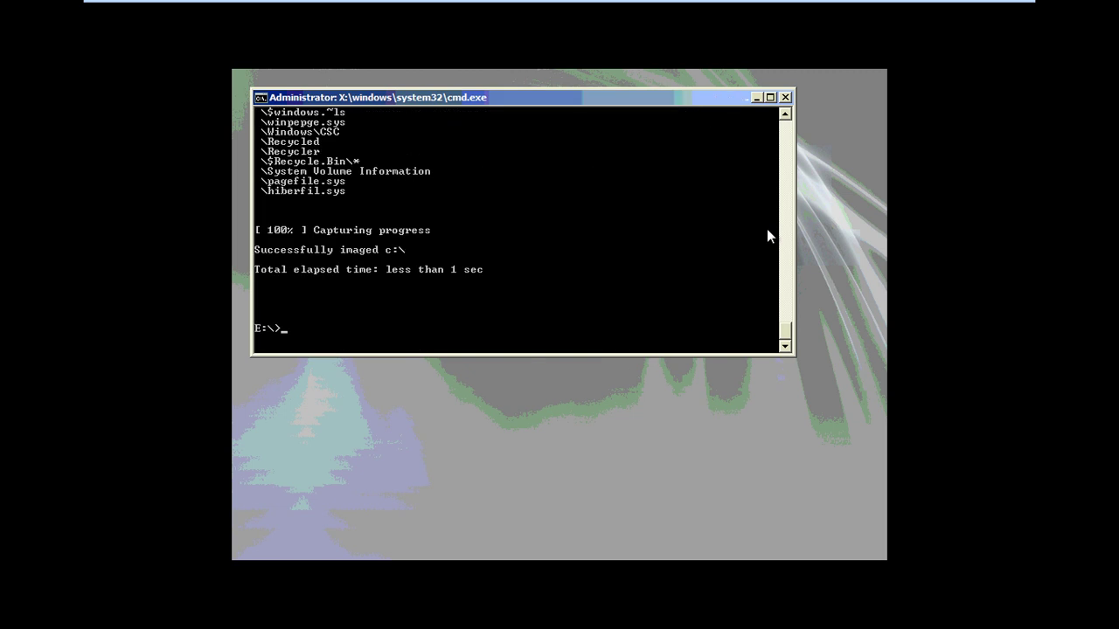
Edit the recalled capture command to use source drive d: and run it
key(Up)
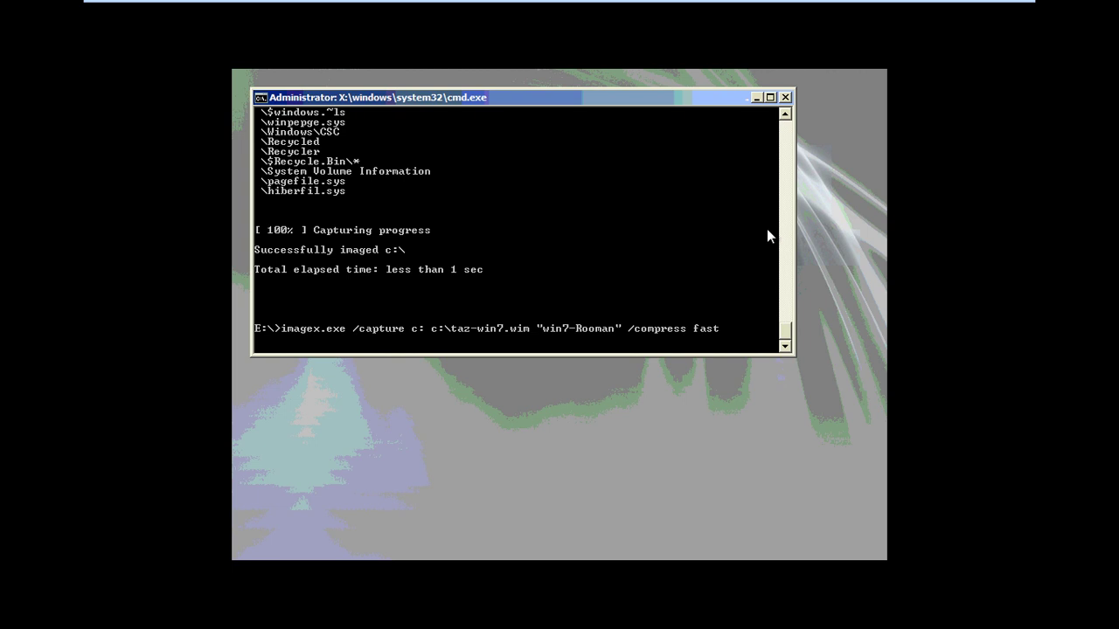
key(BackSpace)
text(d)
key(Return)
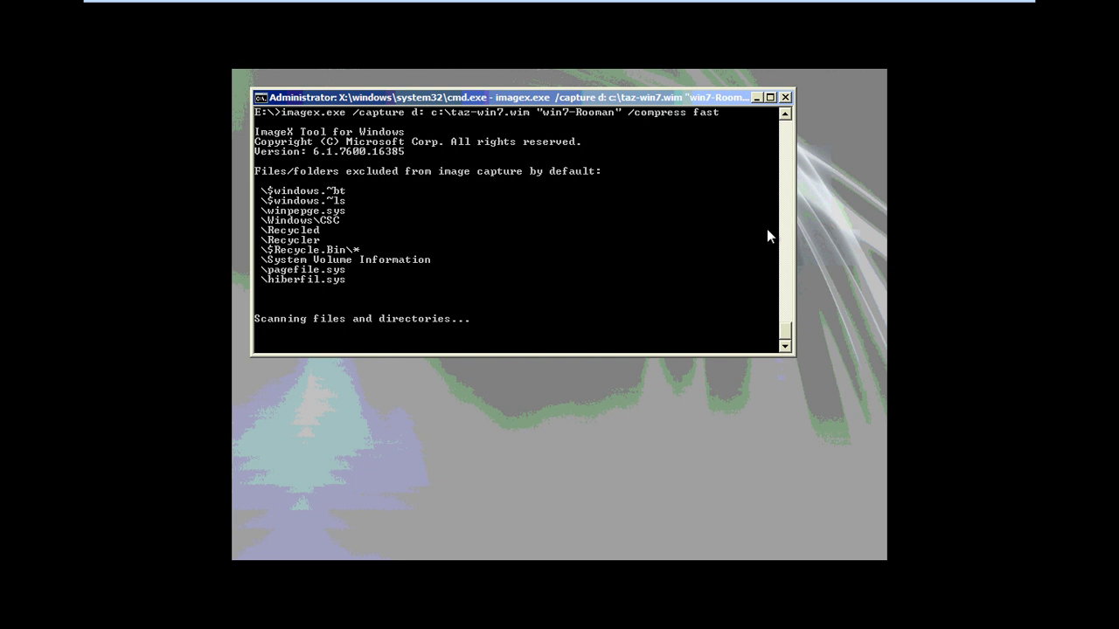
Exit full screen and abort the running capture with Ctrl+C
click(995, 10)
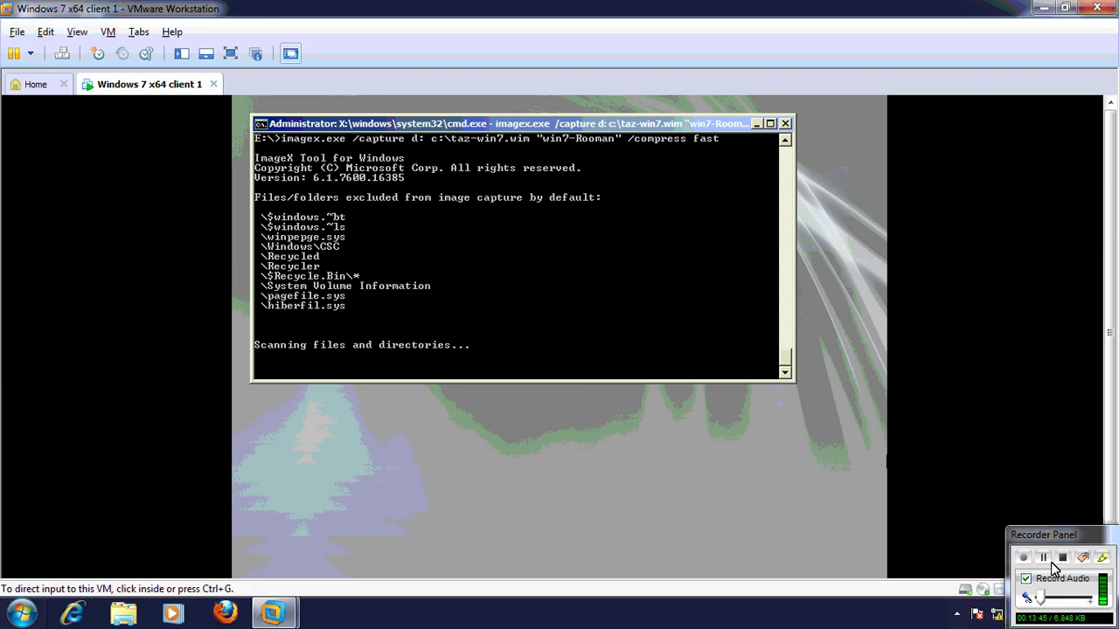
key(ctrl+c)
click(716, 320)
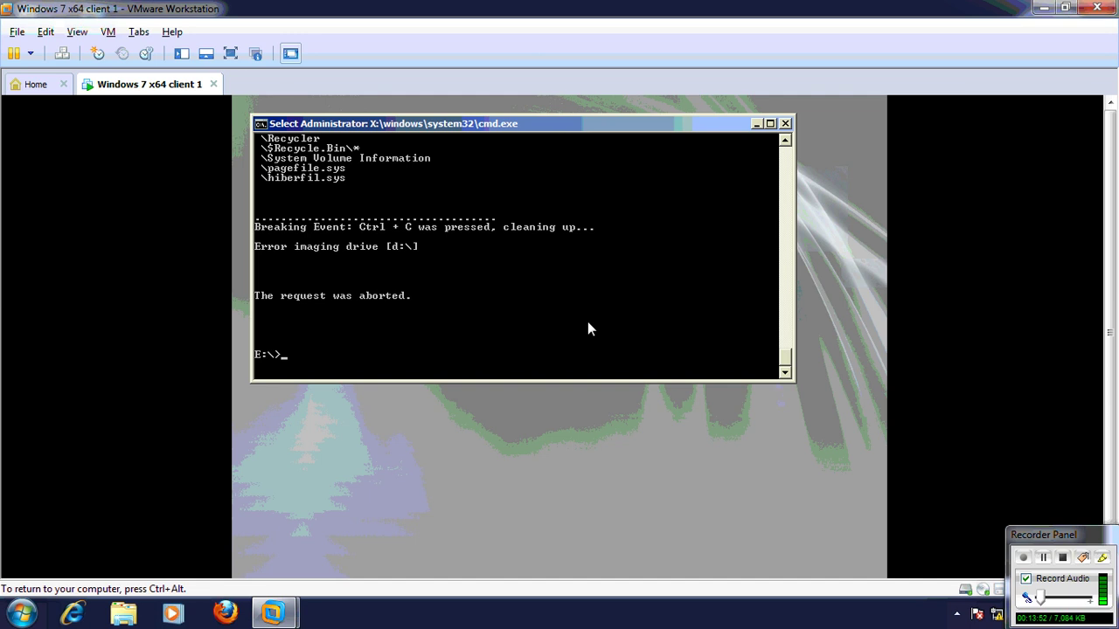
Run imagex.exe /capture d: c:\taz-windows71.wim "win7-R1" /compress fast, then release input with Ctrl+Alt
key(Return)
text(imagex)
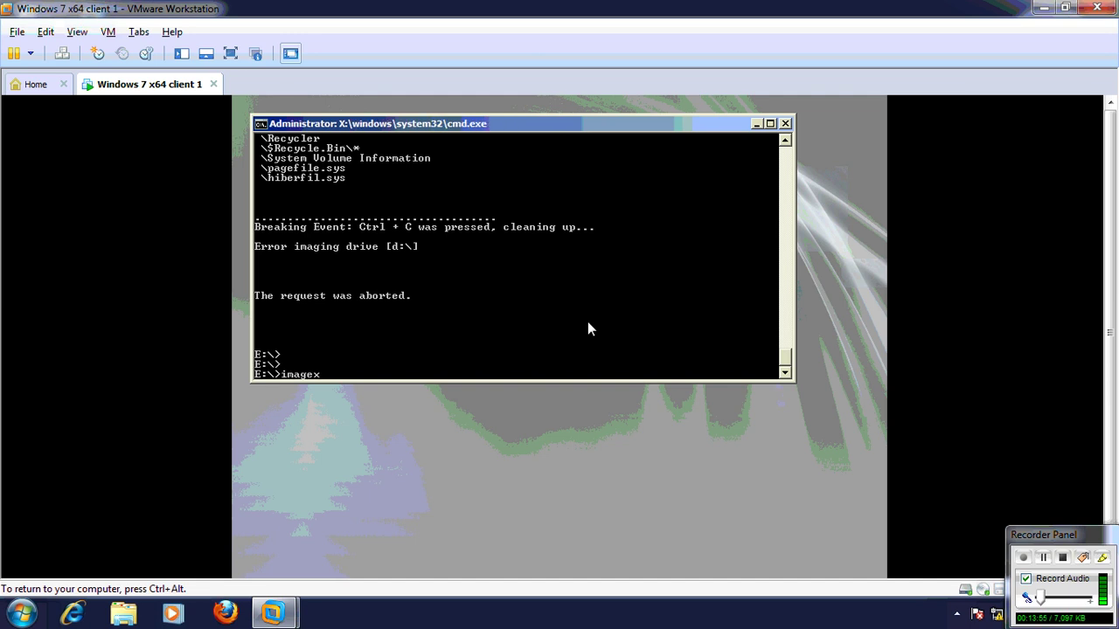
text(.exe /capture d)
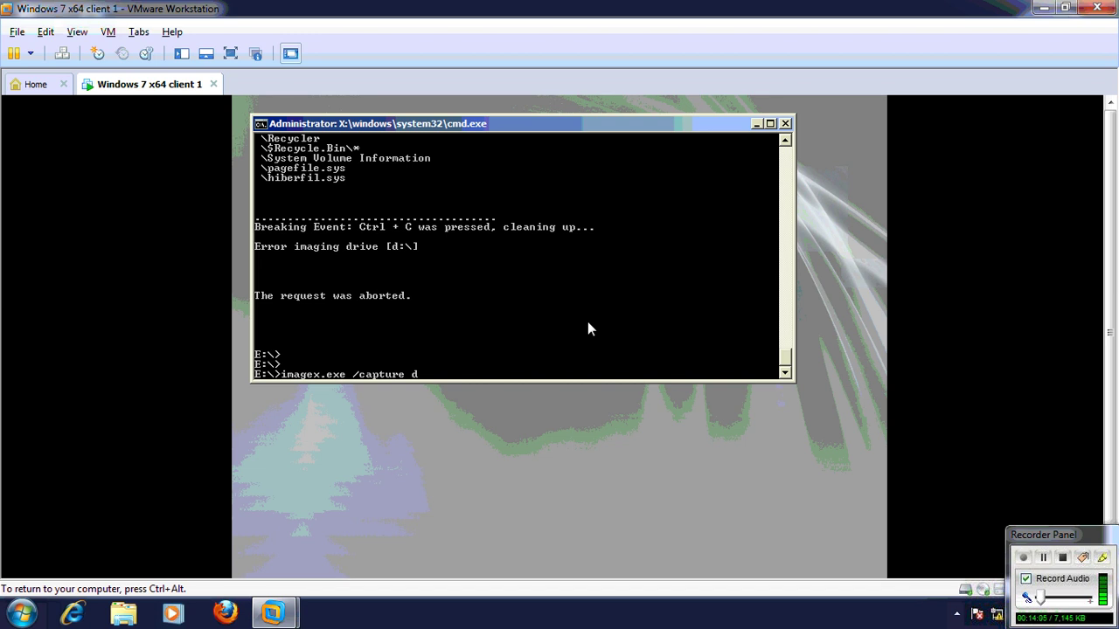
text(: c:	az-win)
text(dows71.wim ")
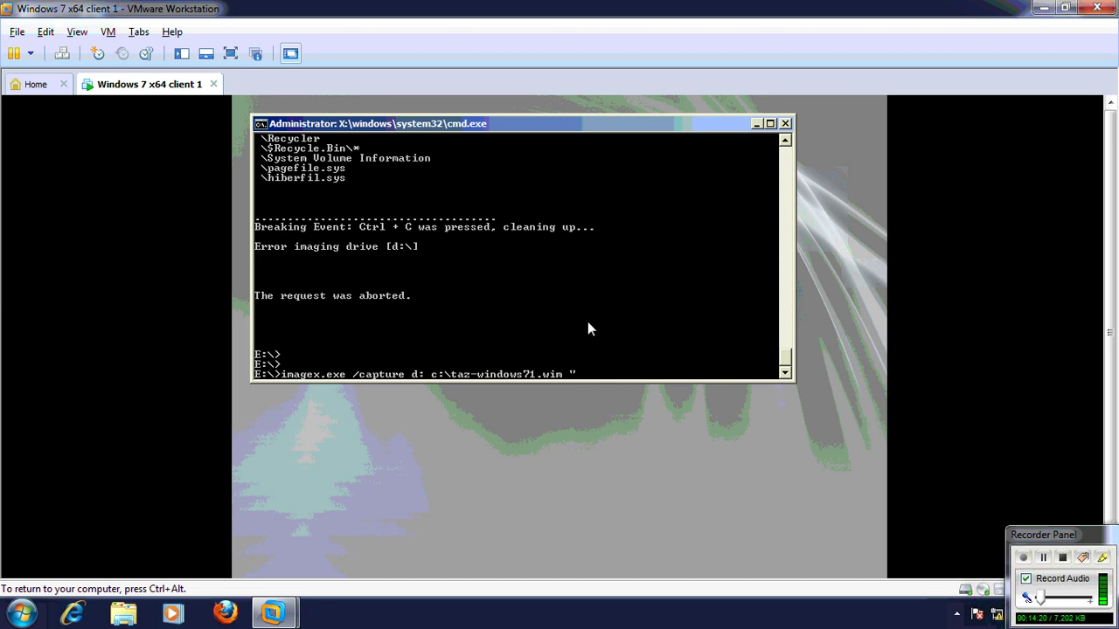
text(   7-R1)
key(Return)
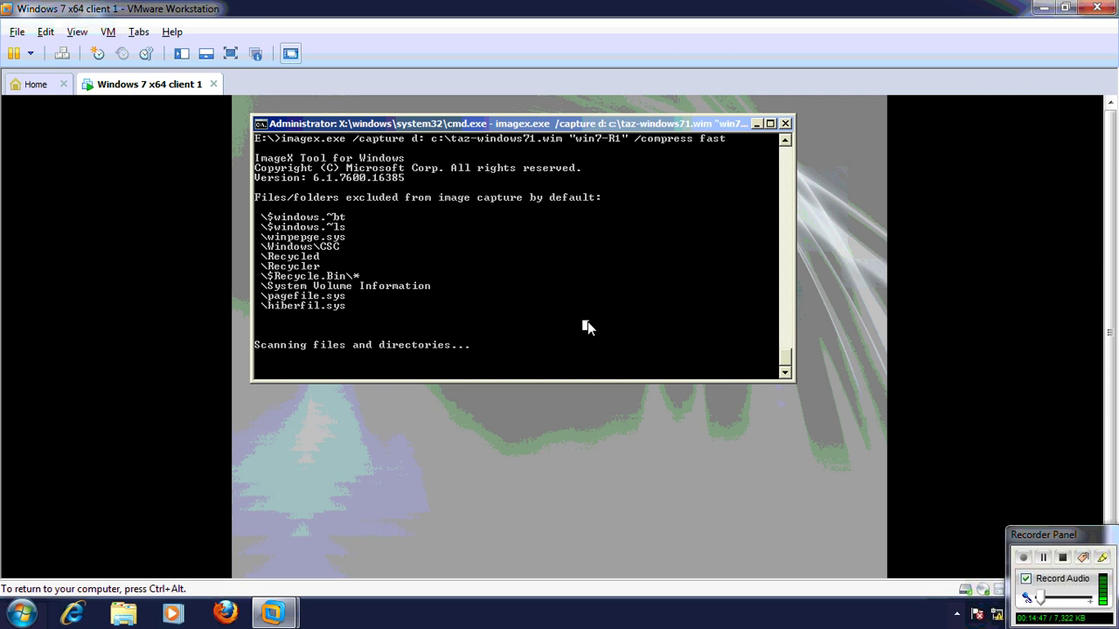
click(587, 321)
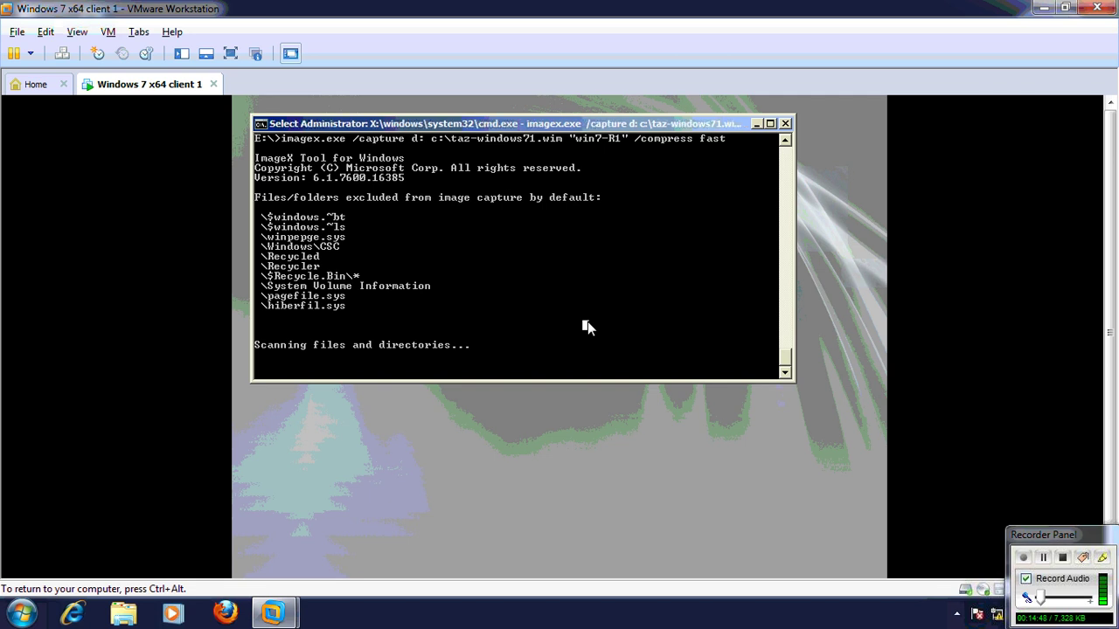
key(ctrl+alt)
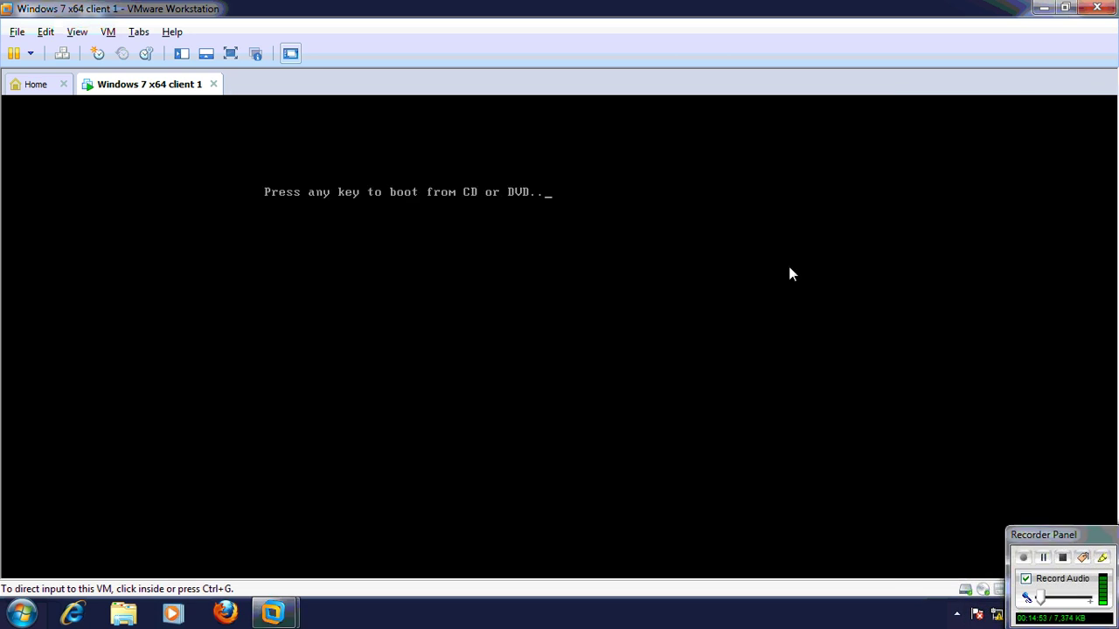
Click inside the VM to return keyboard and mouse input to it
click(790, 269)
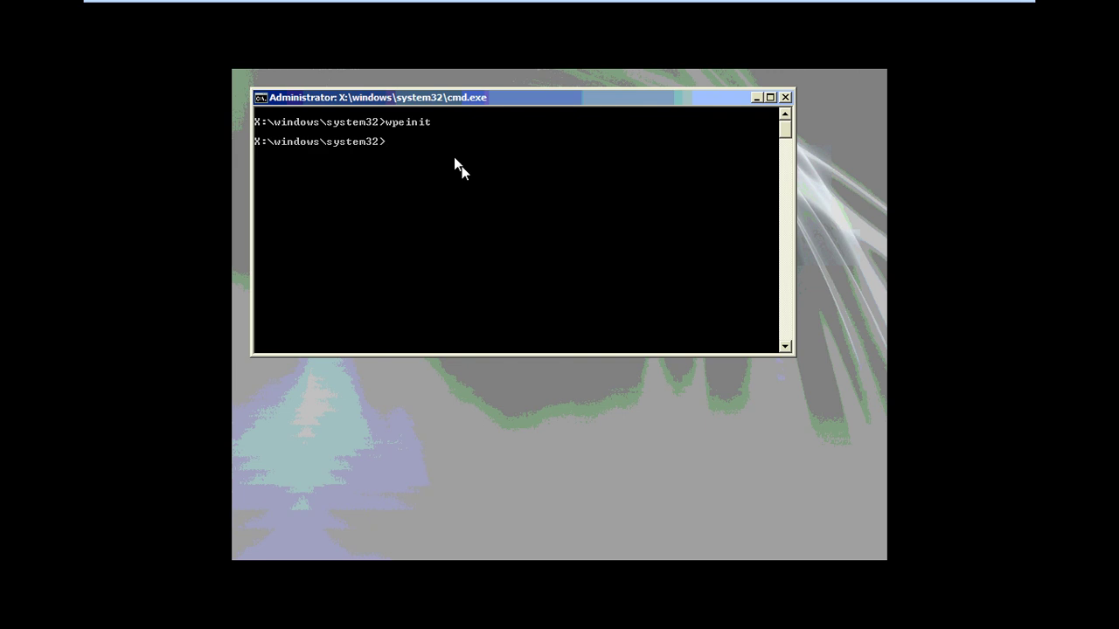
Switch to drive F: and list its contents to find IMAGEX.EXE
text(f:)
key(Return)
text(dir)
key(Return)
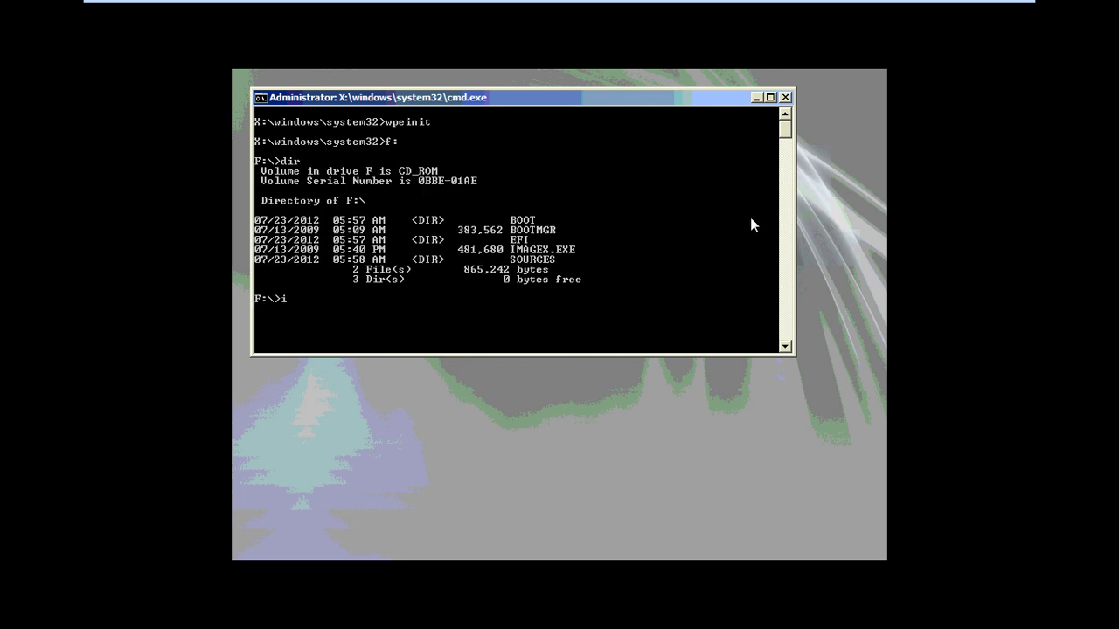
Begin typing imagex.exe /capture d: e:\, correcting a typo along the way
text(imagex.exe /ca[p)
key(BackSpace)
key(BackSpace)
text(pture d)
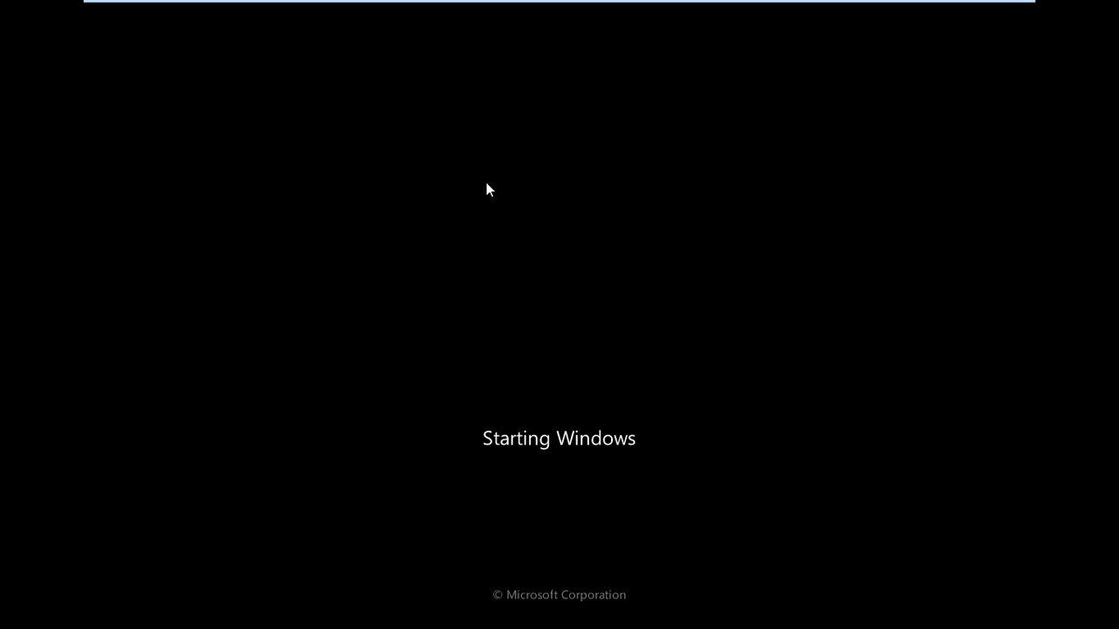
text(: )
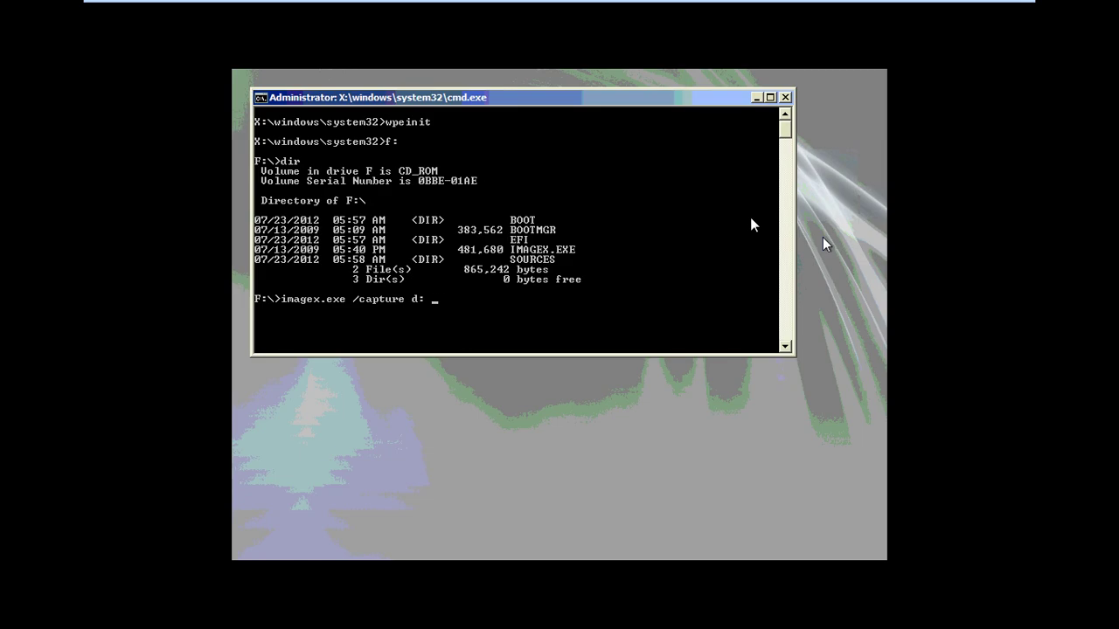
text(e:\)
Complete and run the capture to e:\win7-capture.wim named "my win7-Rooman" with /compress fast
text(win7-capture.wim "my win7)
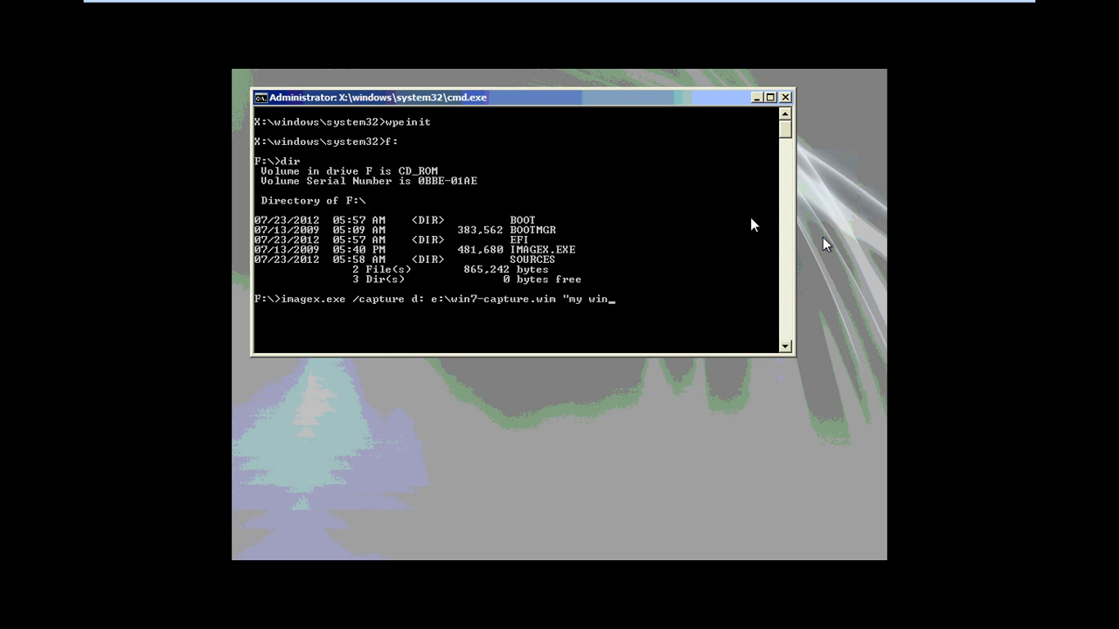
text(-Rooman)
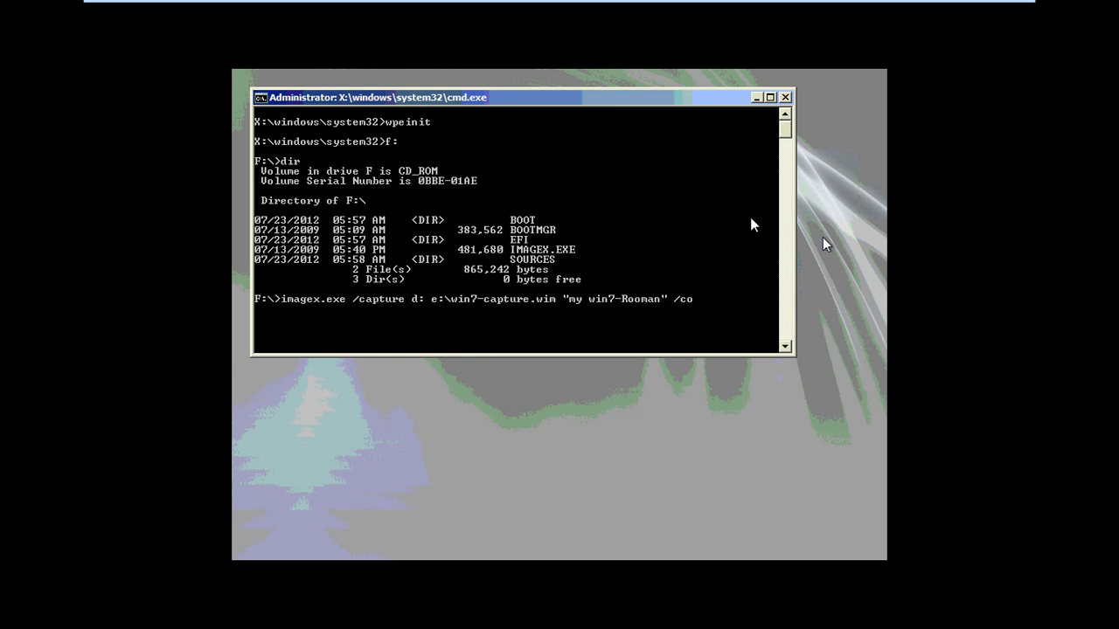
text(mpress fast)
key(Return)
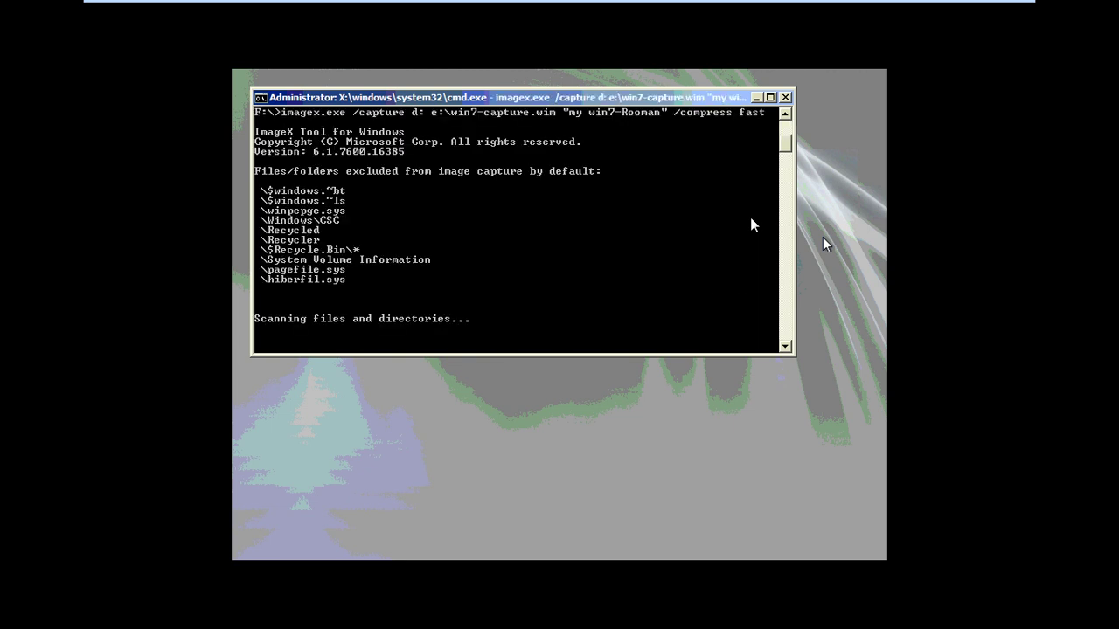
Leave full-screen view of the virtual machine while the capture runs
click(601, 262)
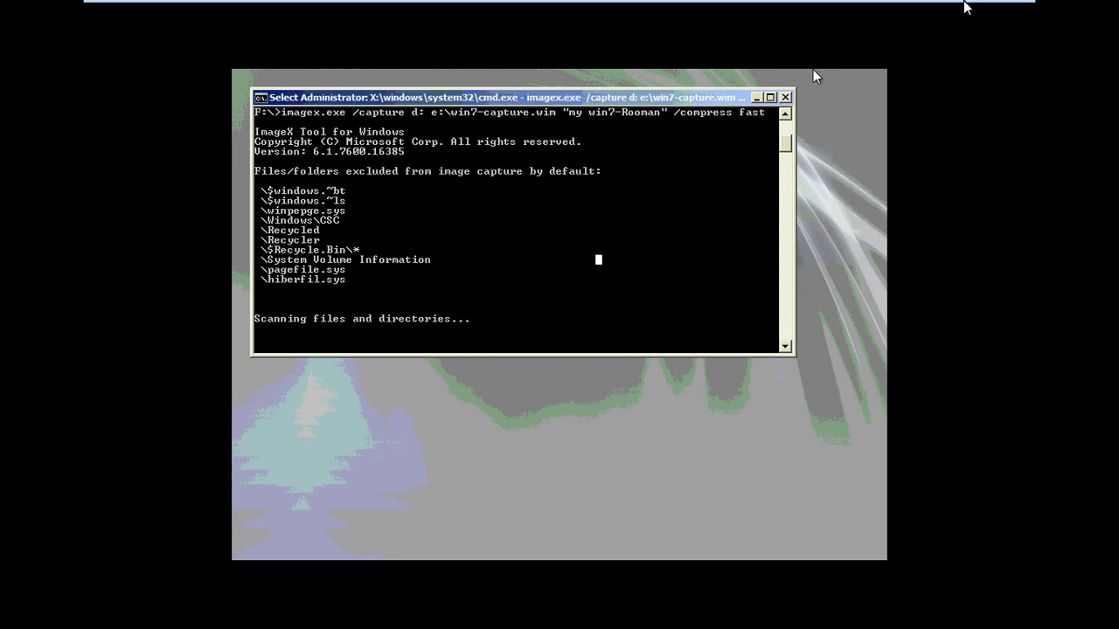
mouse_move(966, 7)
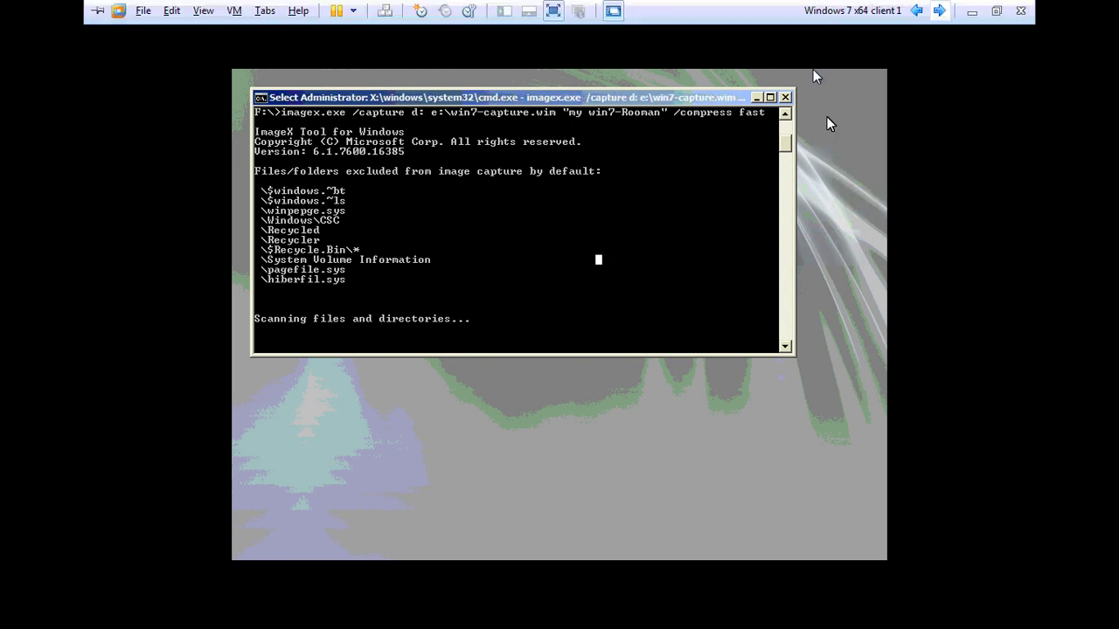
click(995, 12)
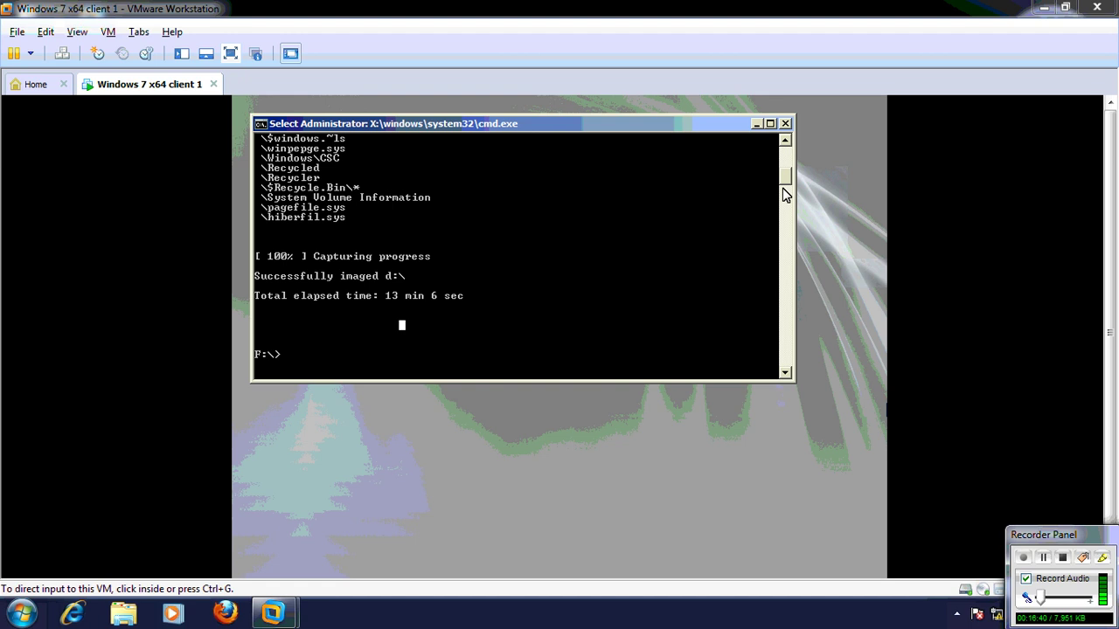
key(ctrl+alt+Return)
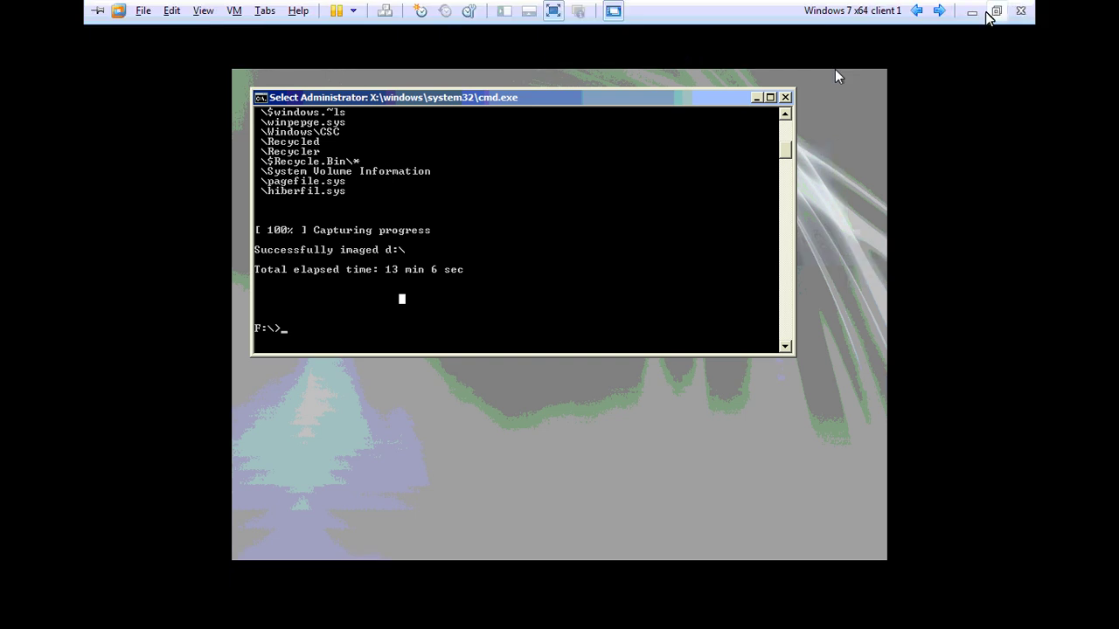
click(996, 12)
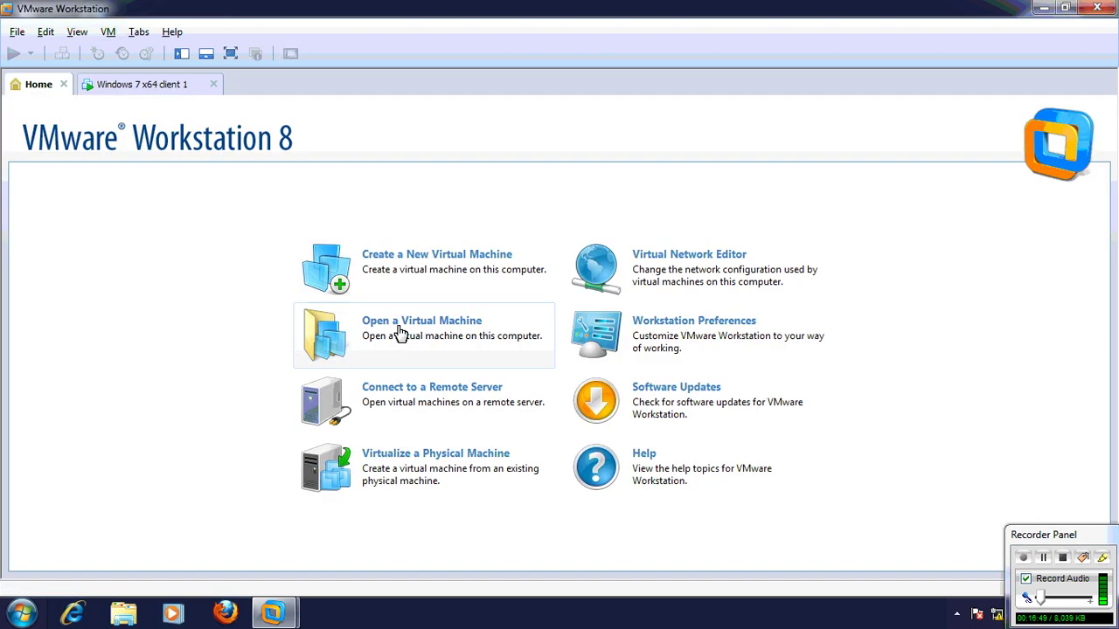
Start a new Windows 7 x64 virtual machine named cls2, installing the OS later
click(420, 273)
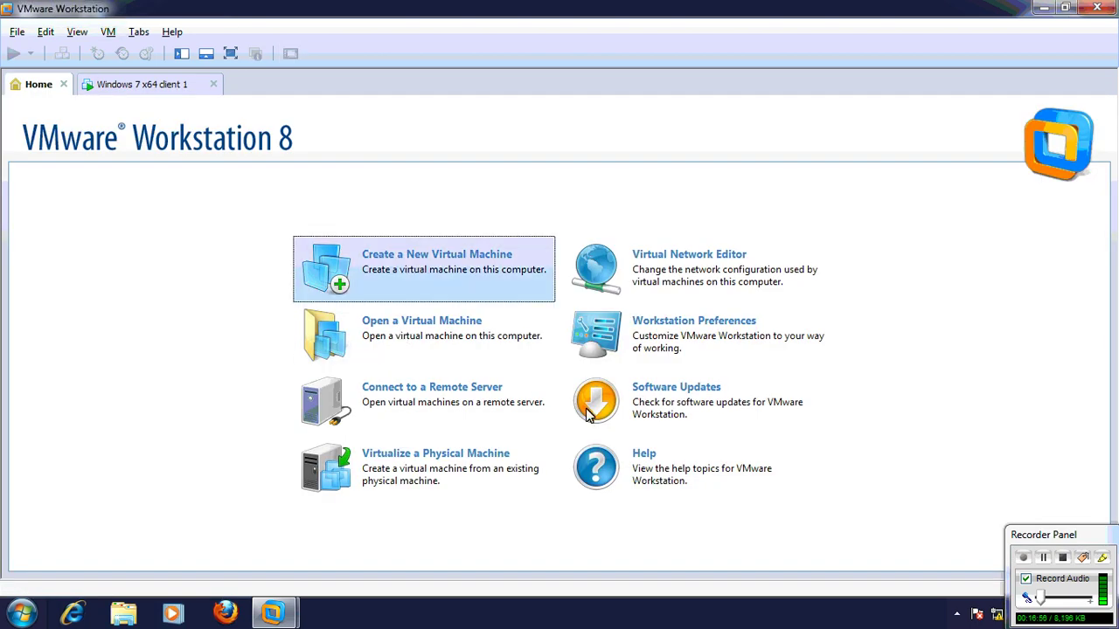
click(635, 447)
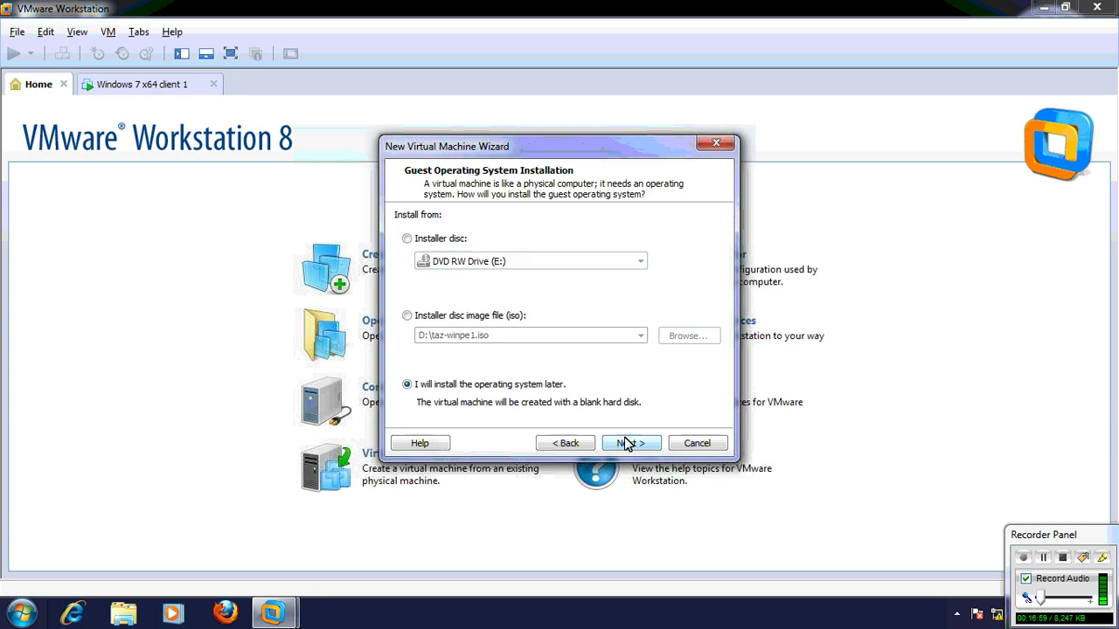
click(632, 446)
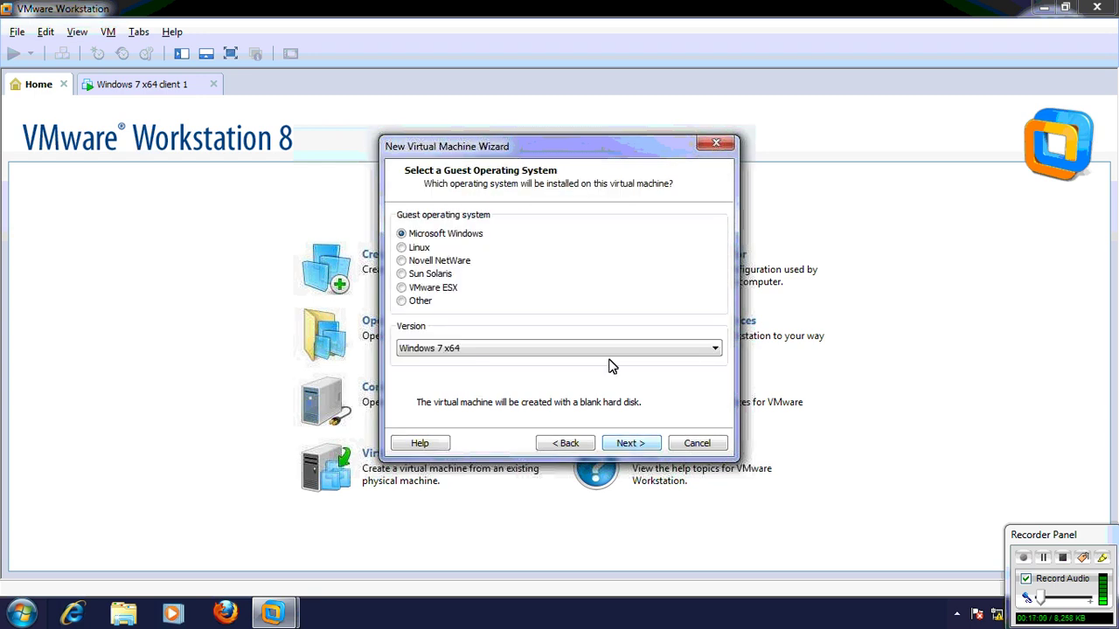
click(631, 444)
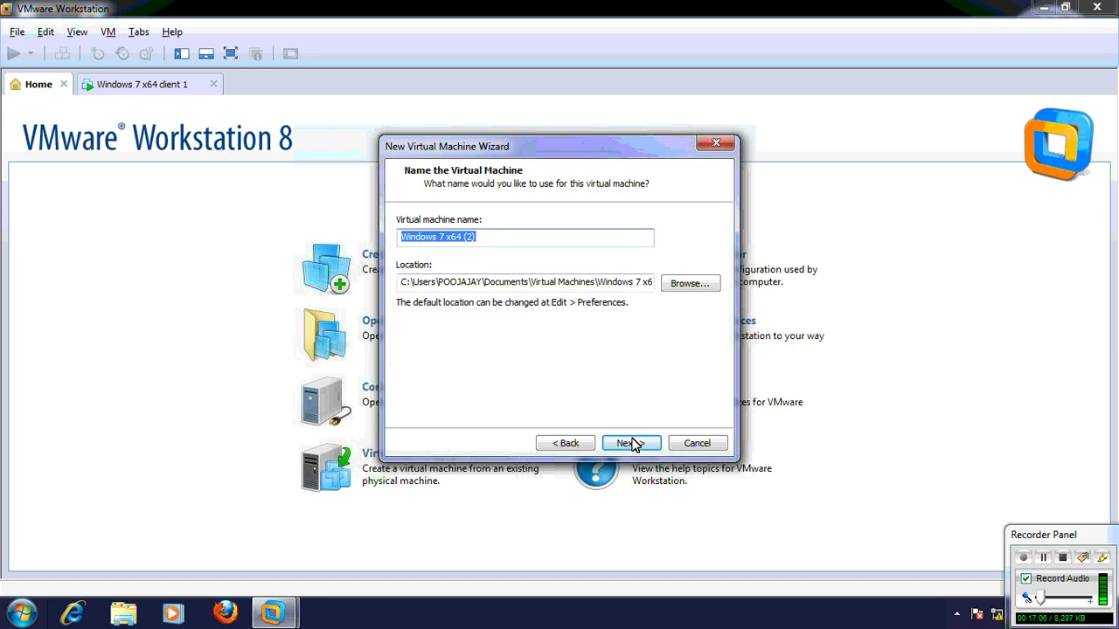
text(cls2)
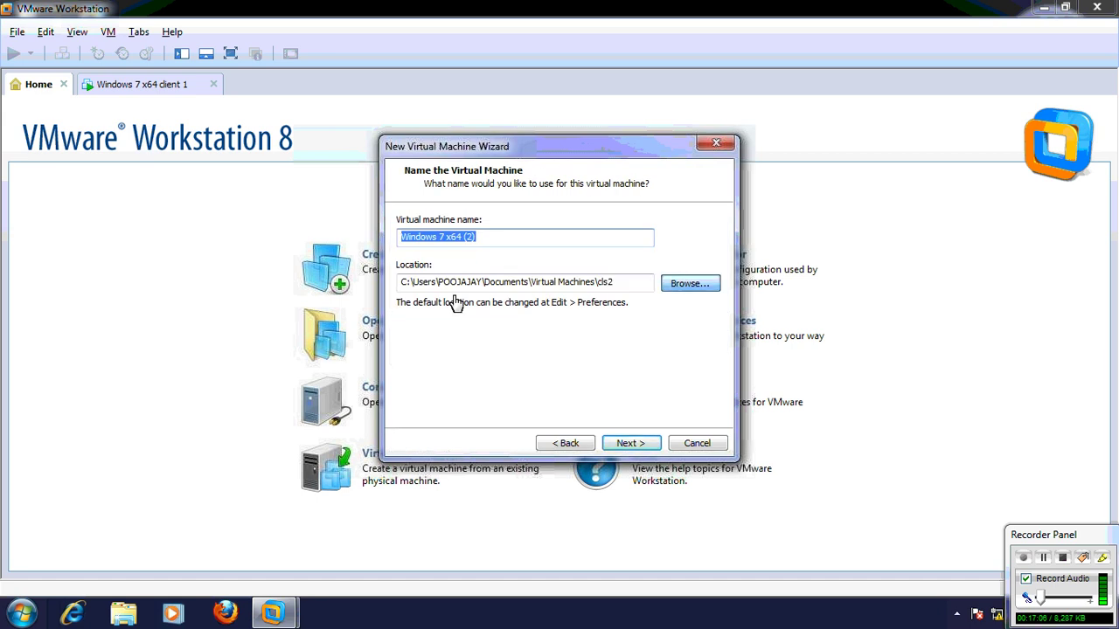
Store cls2 in a new folder D:\Virtual Machines\win7-3 capture
key(alt+r)
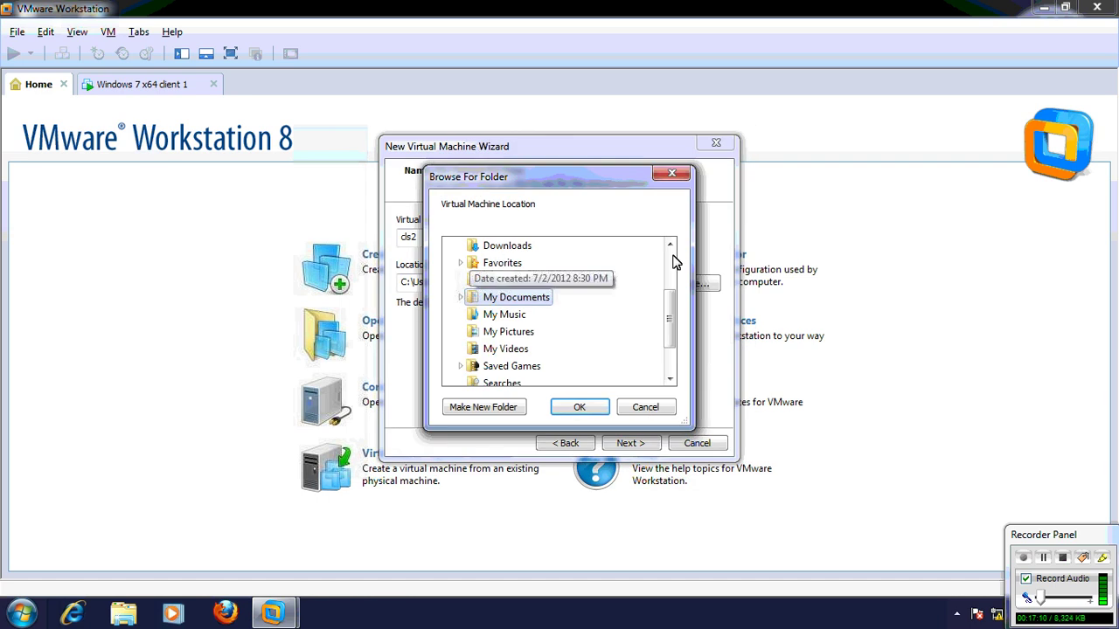
scroll(667, 251, up, 2)
scroll(463, 281, up, 1)
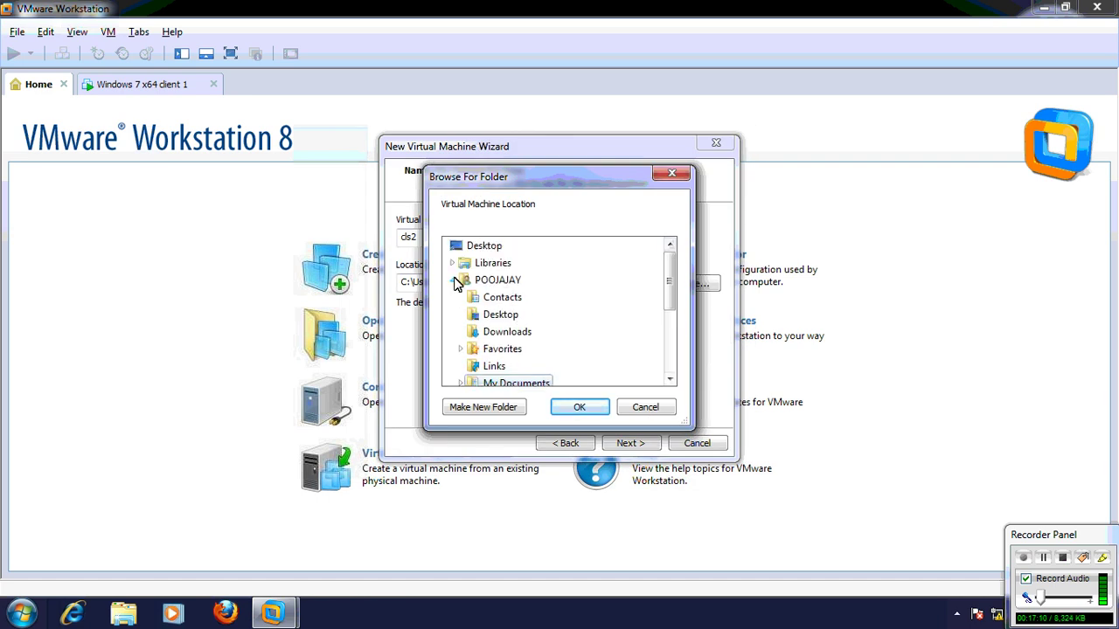
click(454, 280)
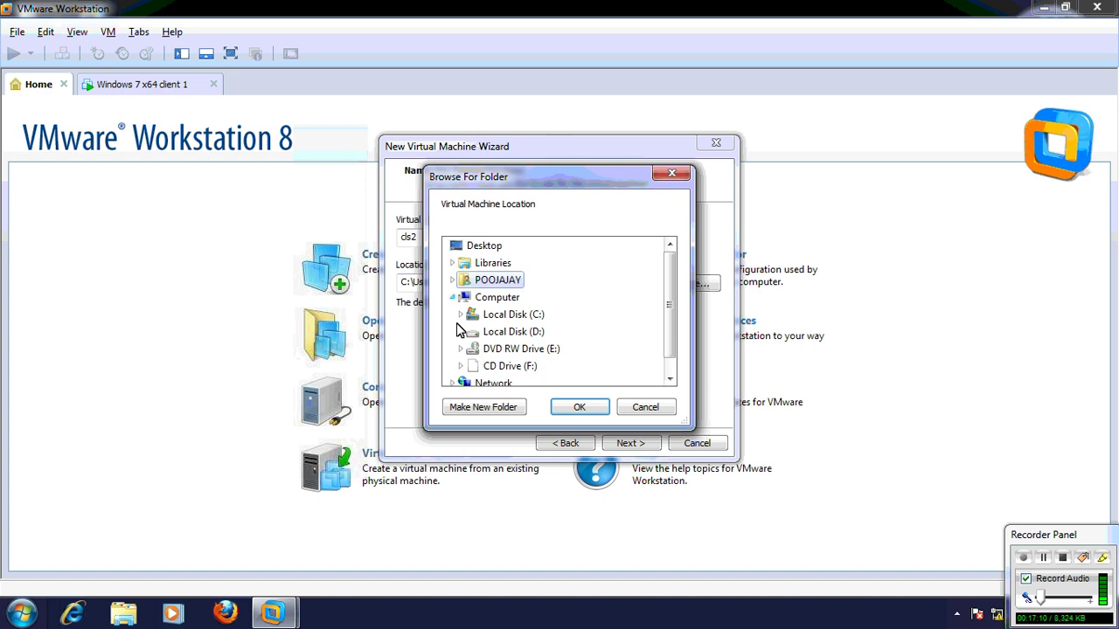
click(460, 332)
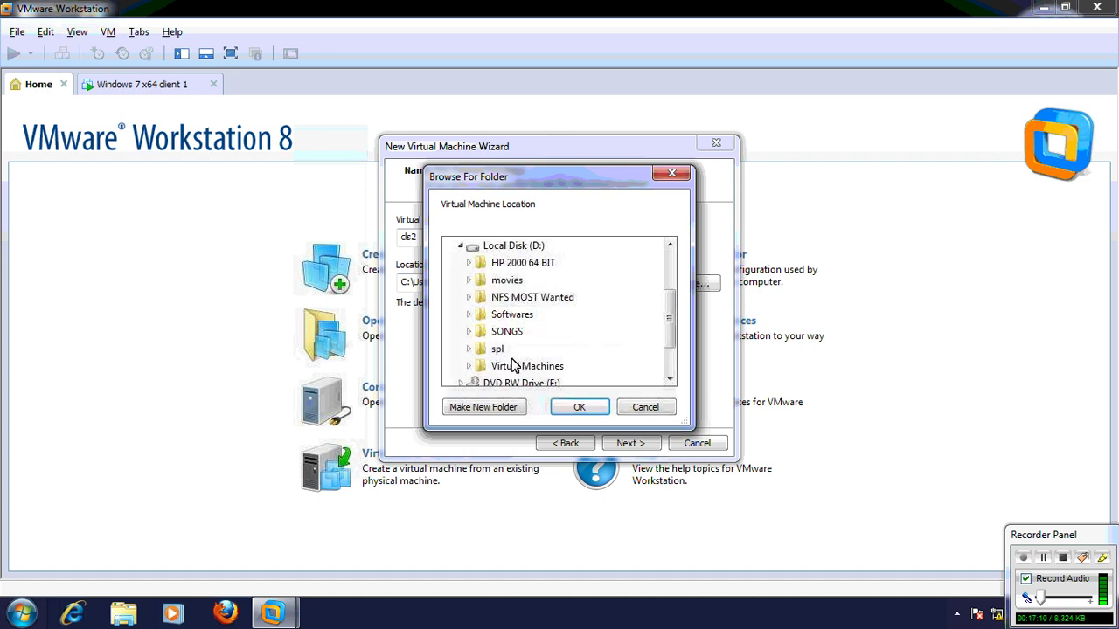
click(515, 367)
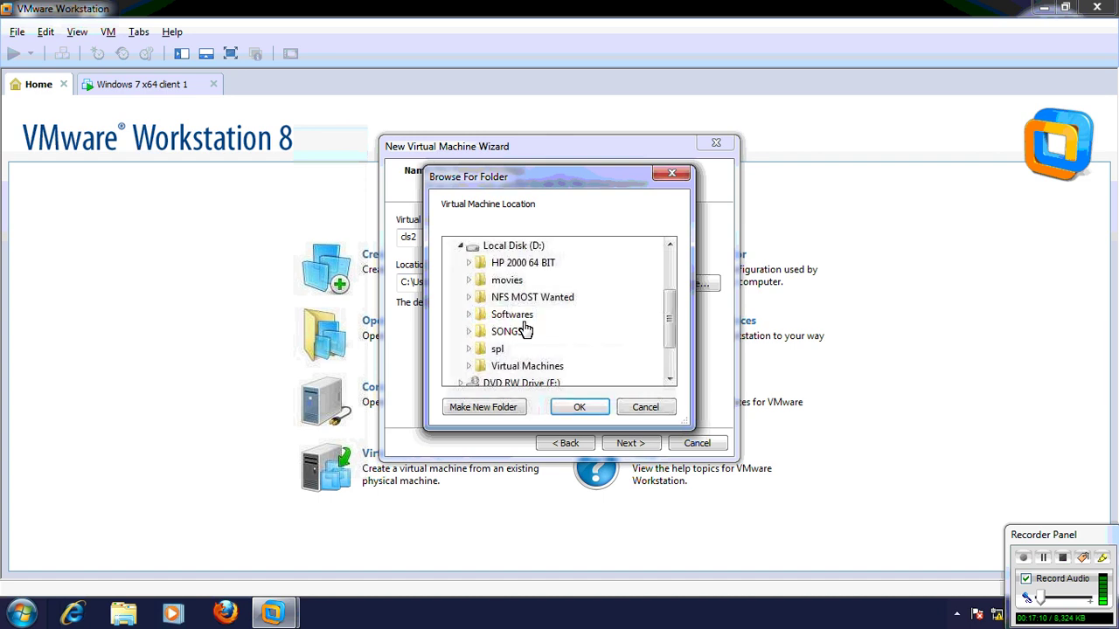
click(492, 411)
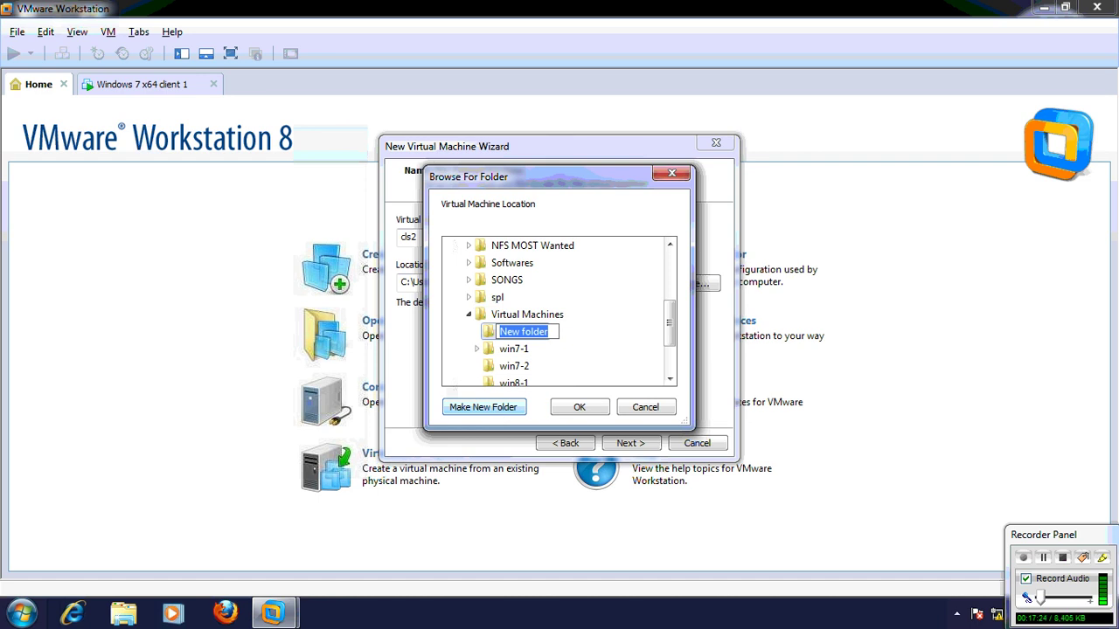
text(win7-3 capture)
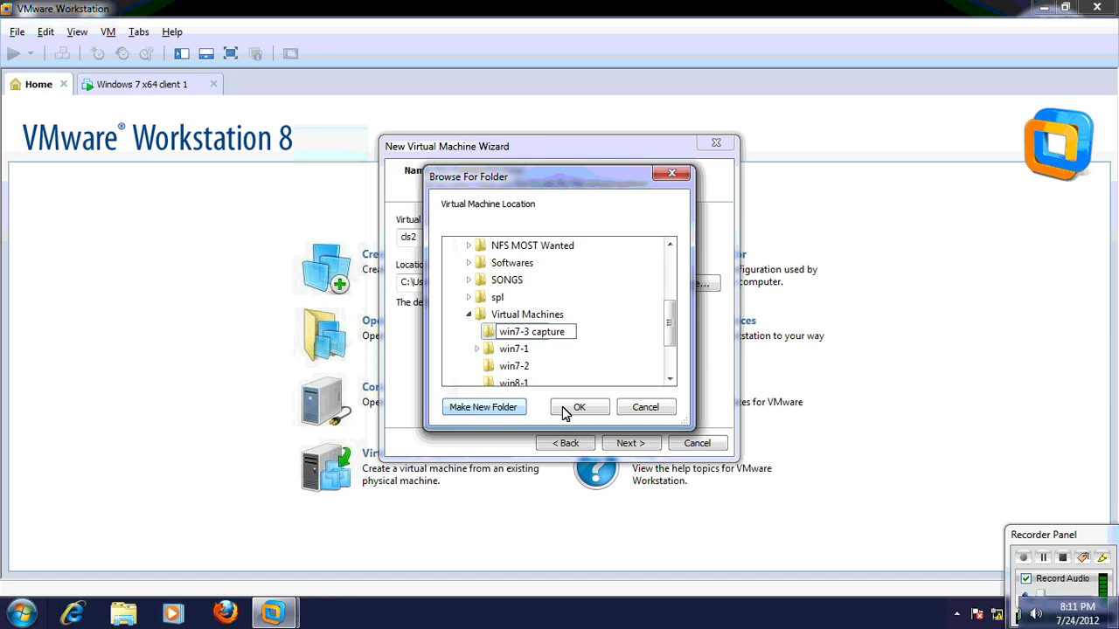
click(629, 444)
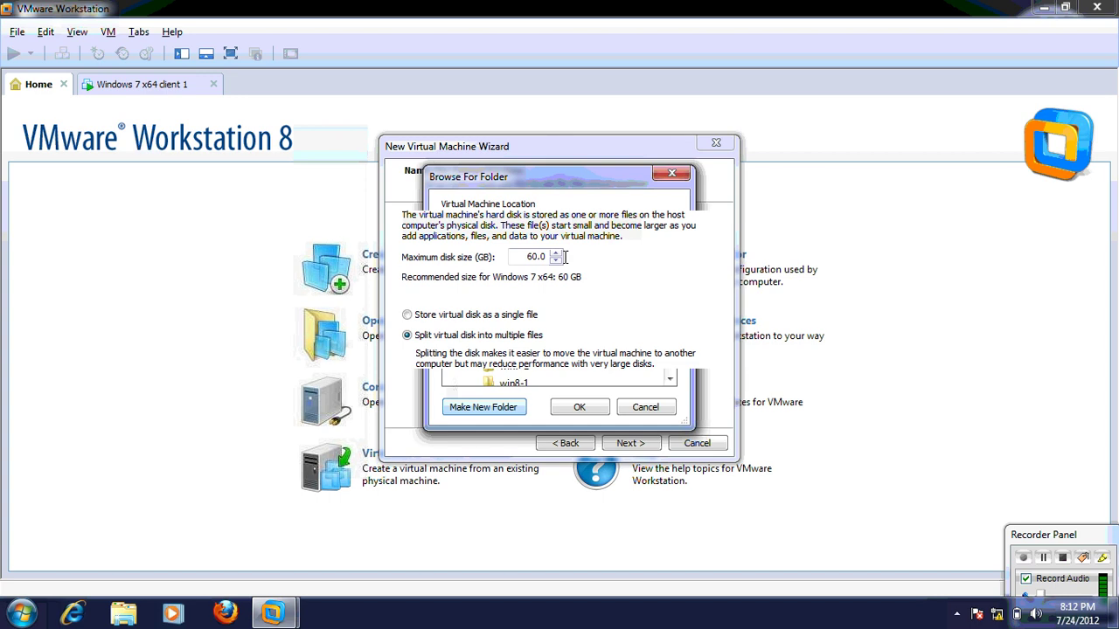
Set the maximum disk size to 40 GB and finish the wizard
double_click(564, 256)
text(40)
click(629, 443)
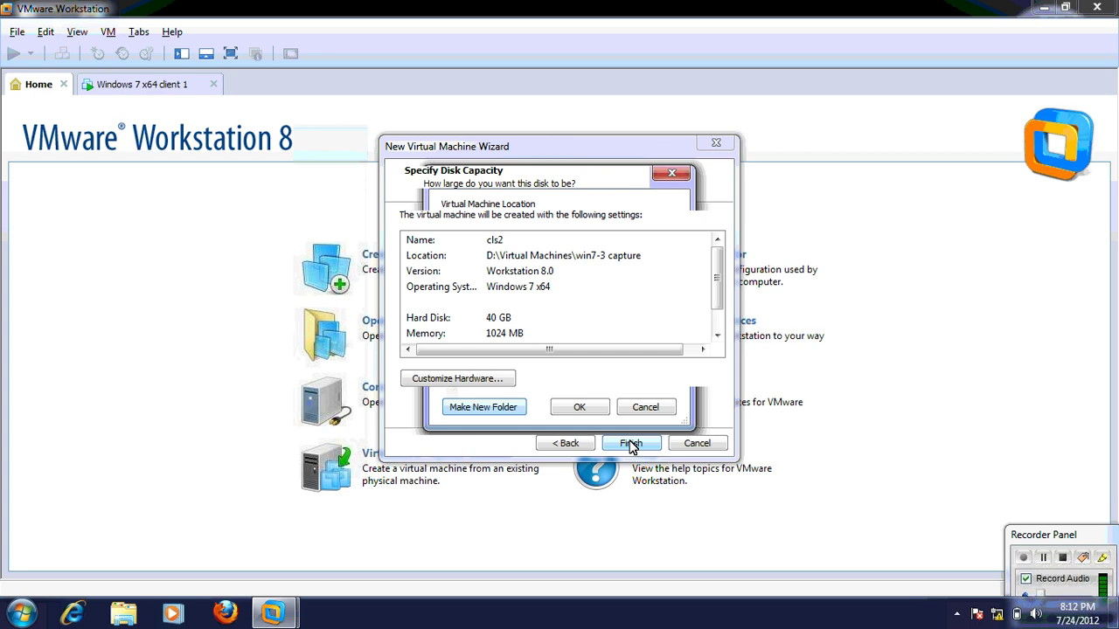
click(631, 444)
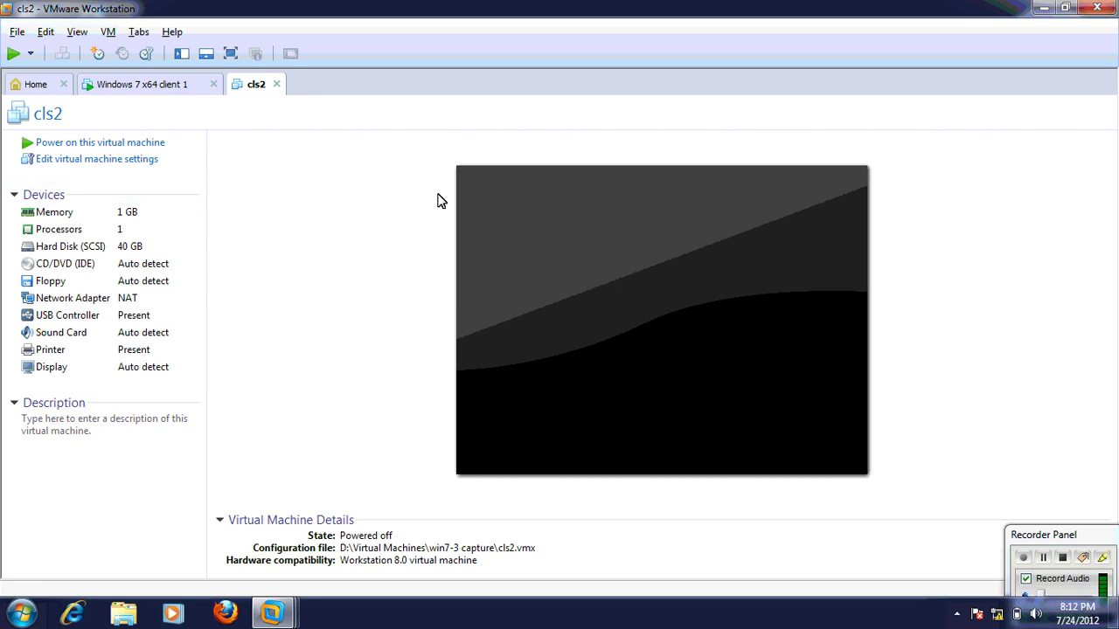
Set cls2's CD/DVD drive to use the ISO image D:\taz-winpe1.iso
key(ctrl+d)
click(391, 181)
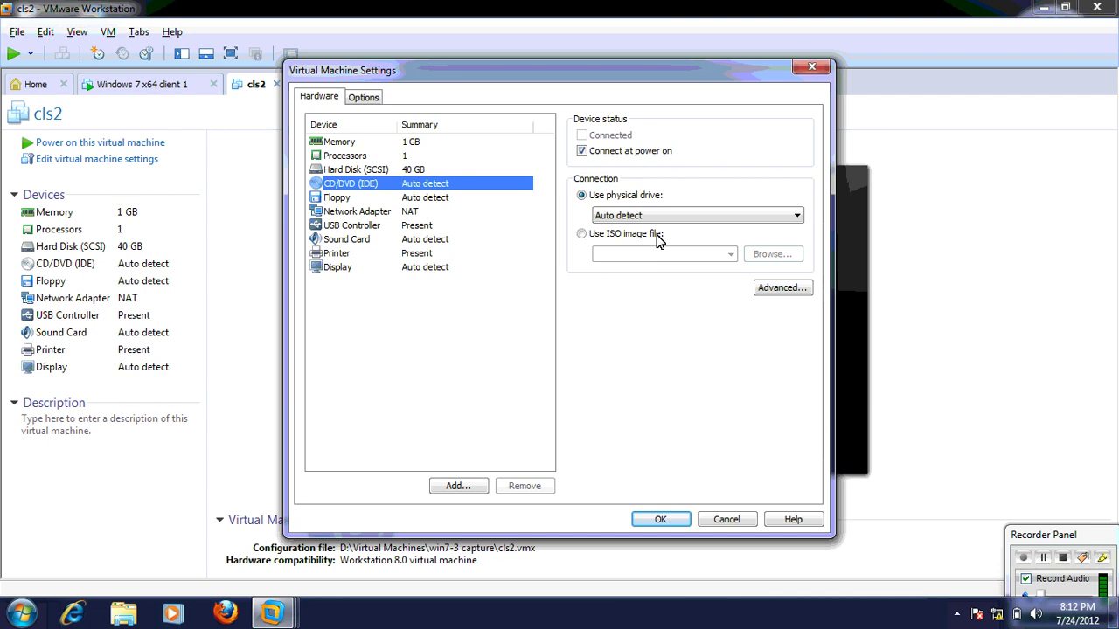
click(757, 257)
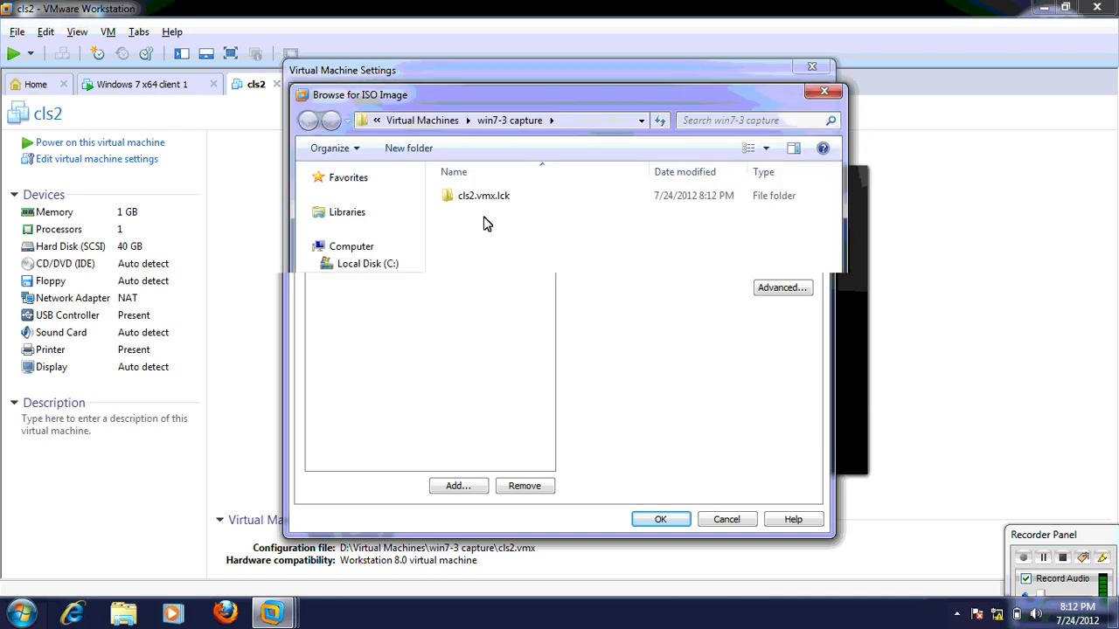
click(401, 285)
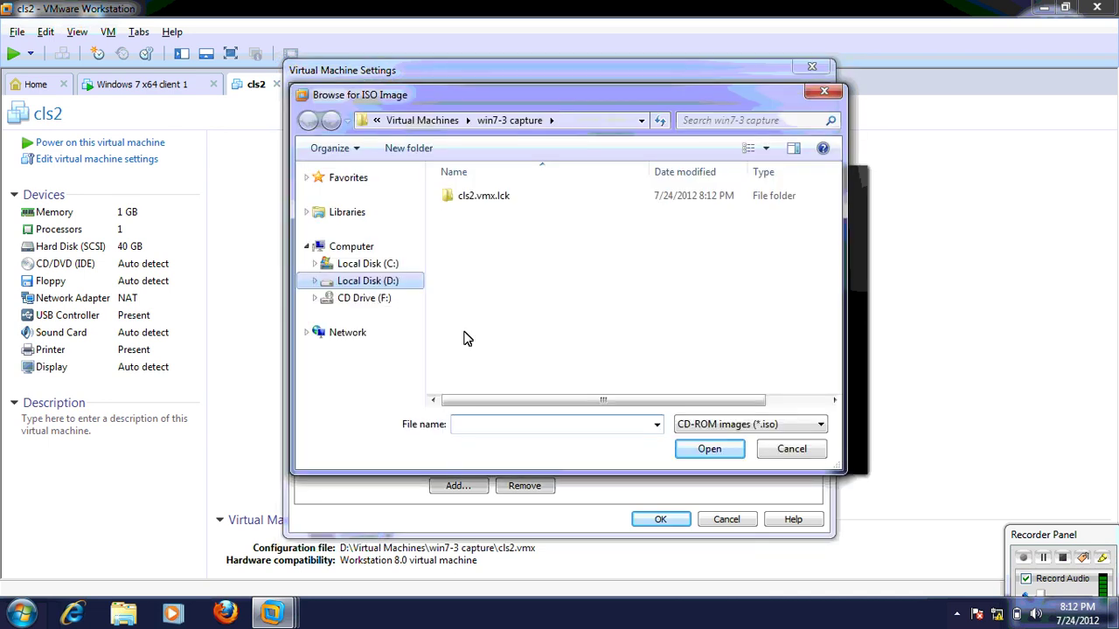
key(t)
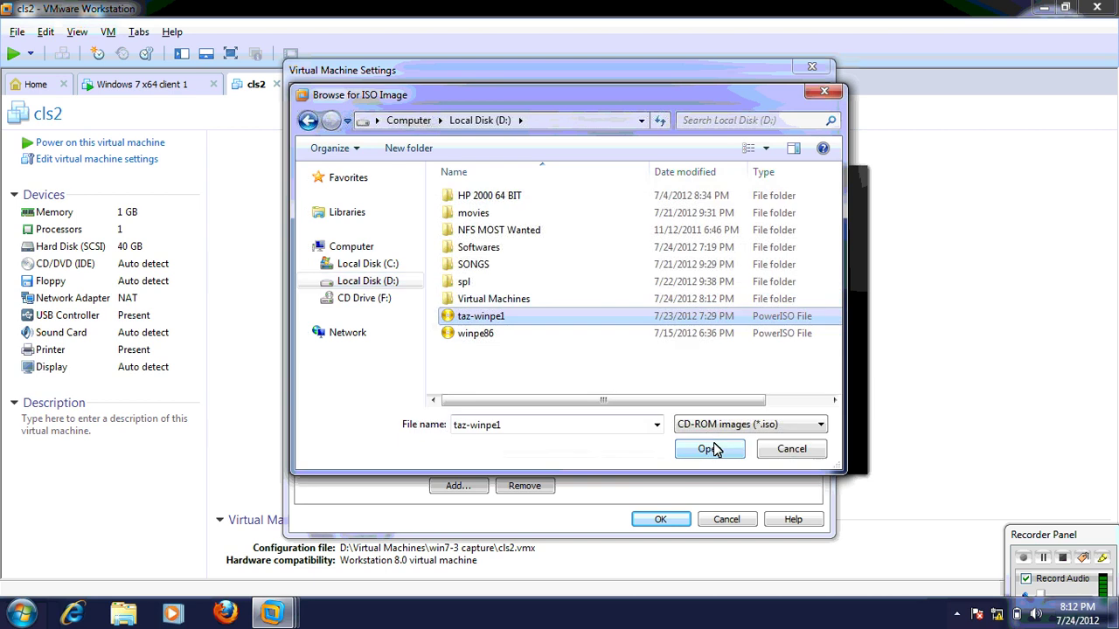
click(715, 449)
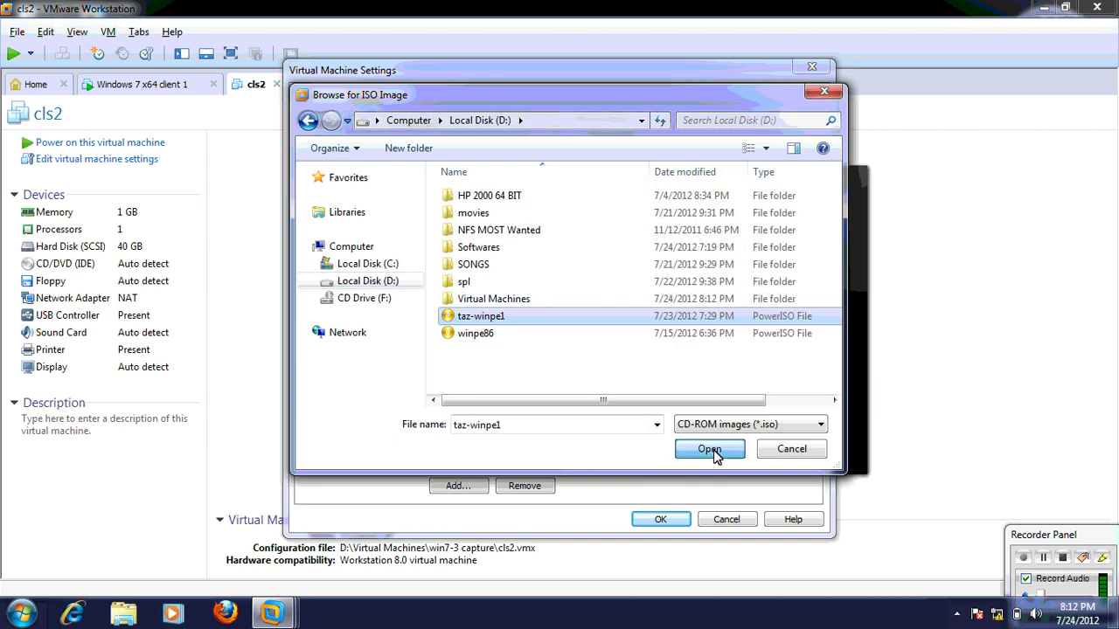
Connect cls2's network adapter to Custom VMnet1 (Host-only) and apply the settings
click(411, 216)
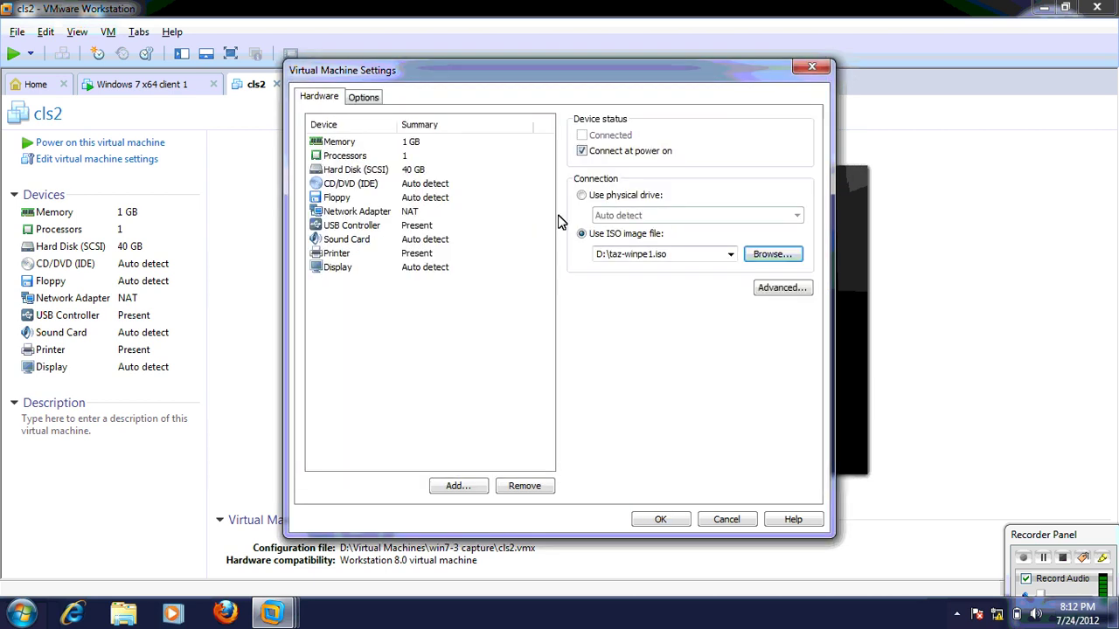
click(590, 265)
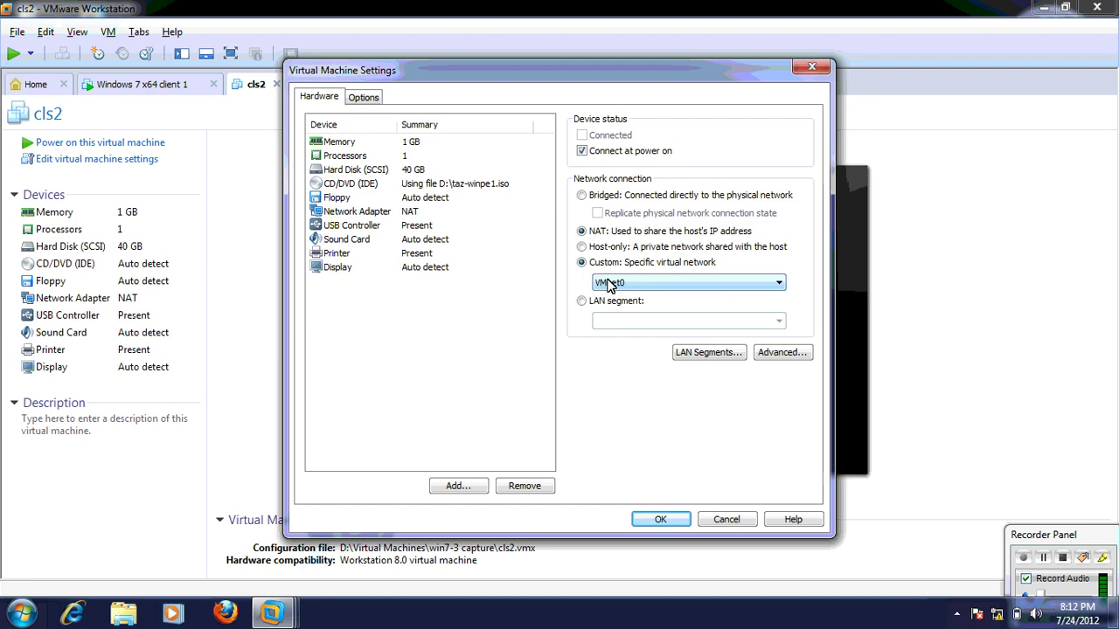
click(622, 282)
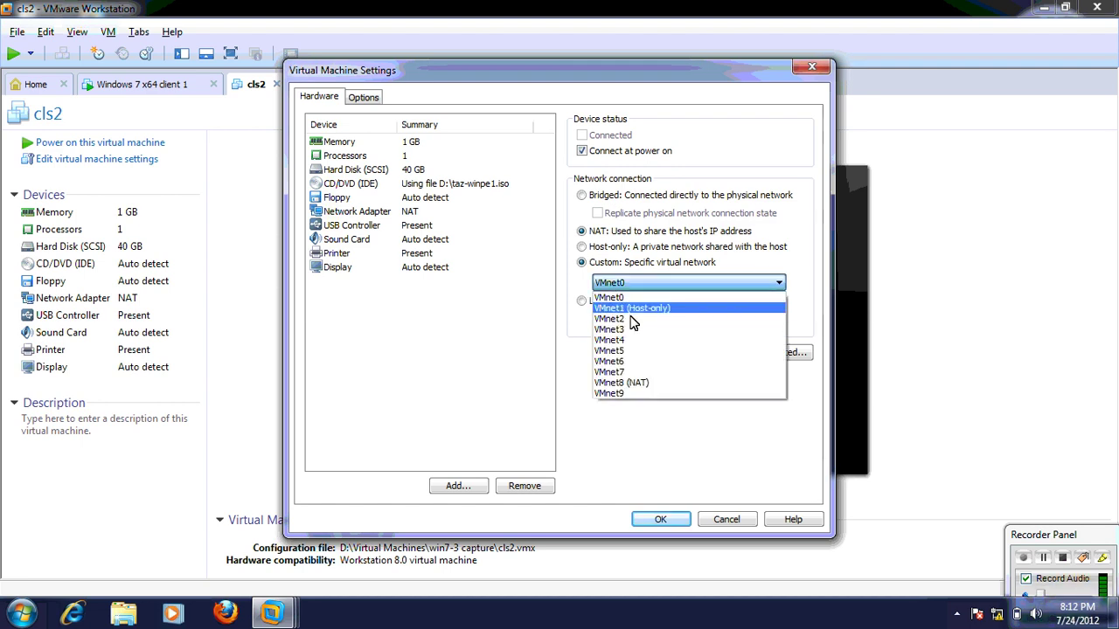
click(631, 309)
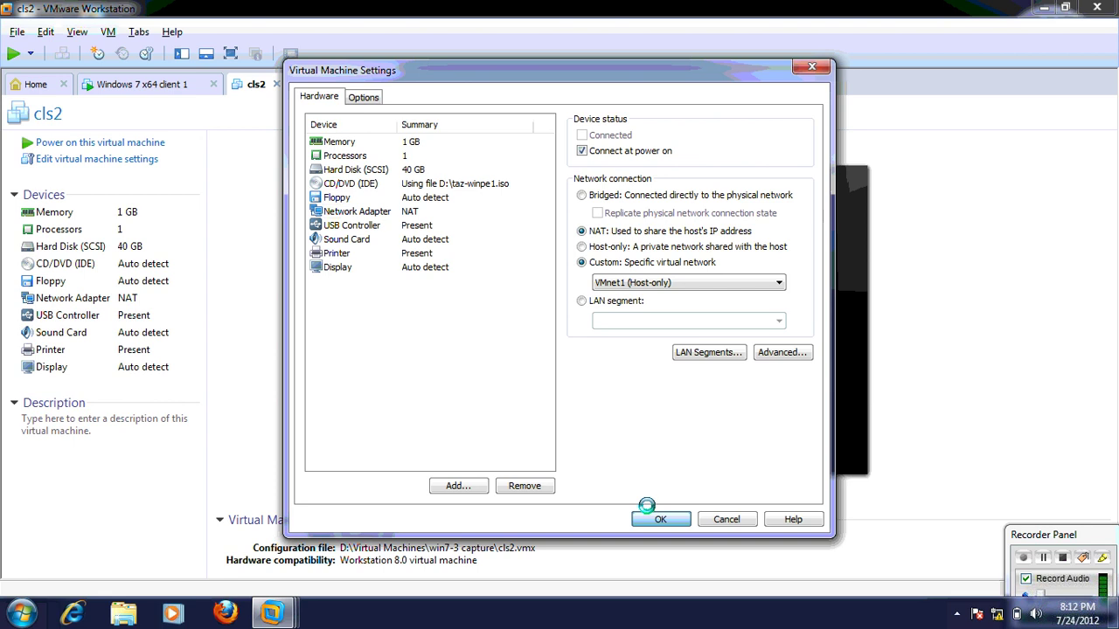
key(Return)
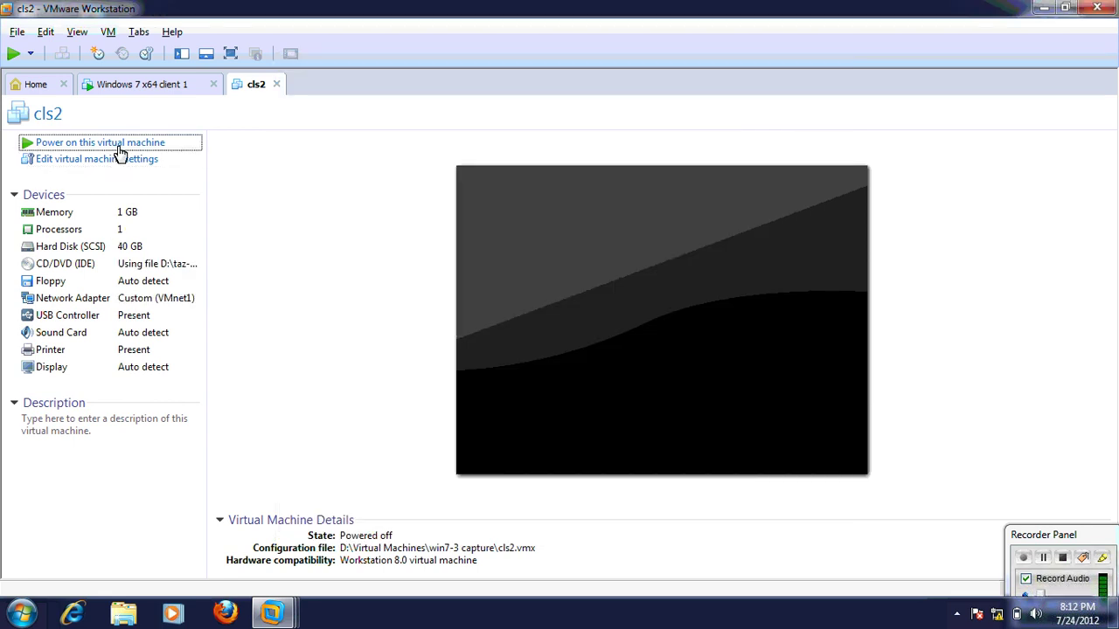
Power on cls2 and reset the Windows 7 x64 client 1 machine
click(119, 145)
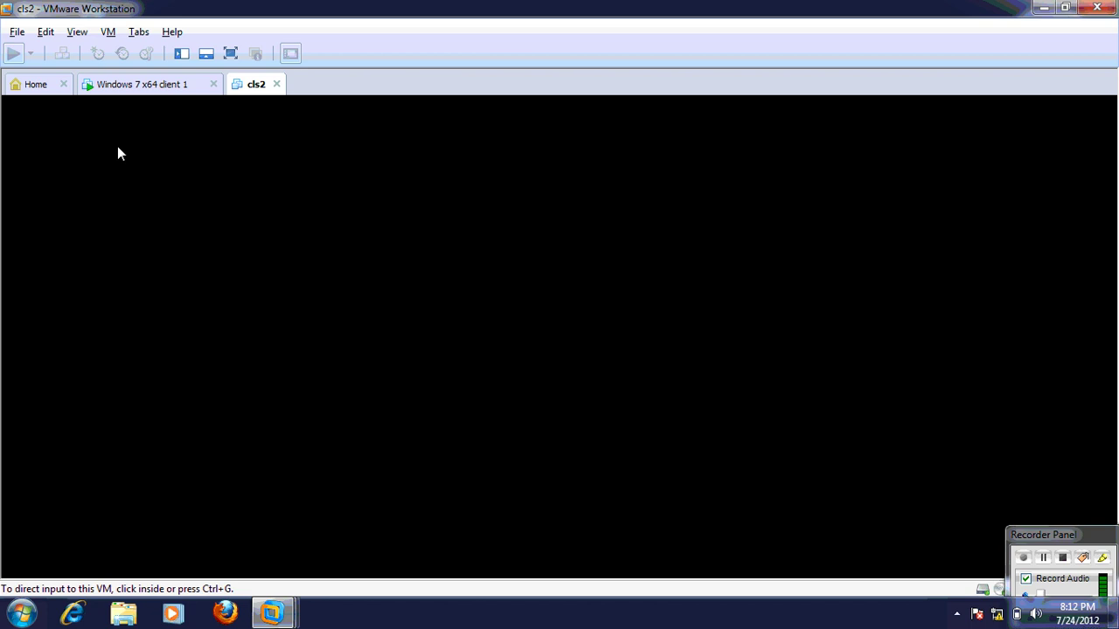
click(152, 88)
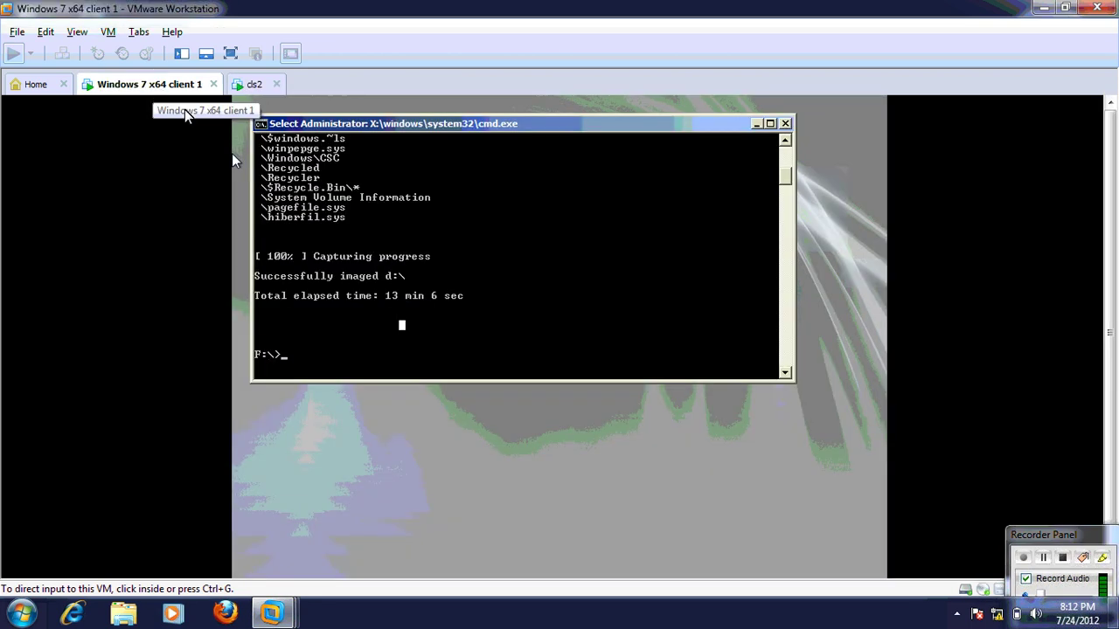
right_click(186, 114)
mouse_move(188, 120)
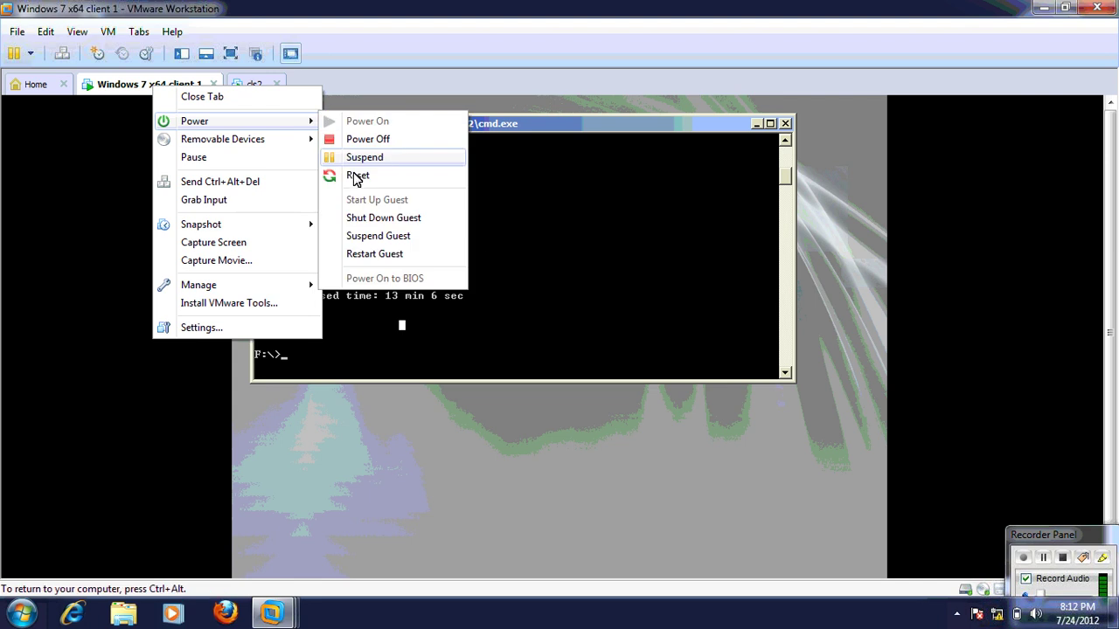
key(Down)
key(Return)
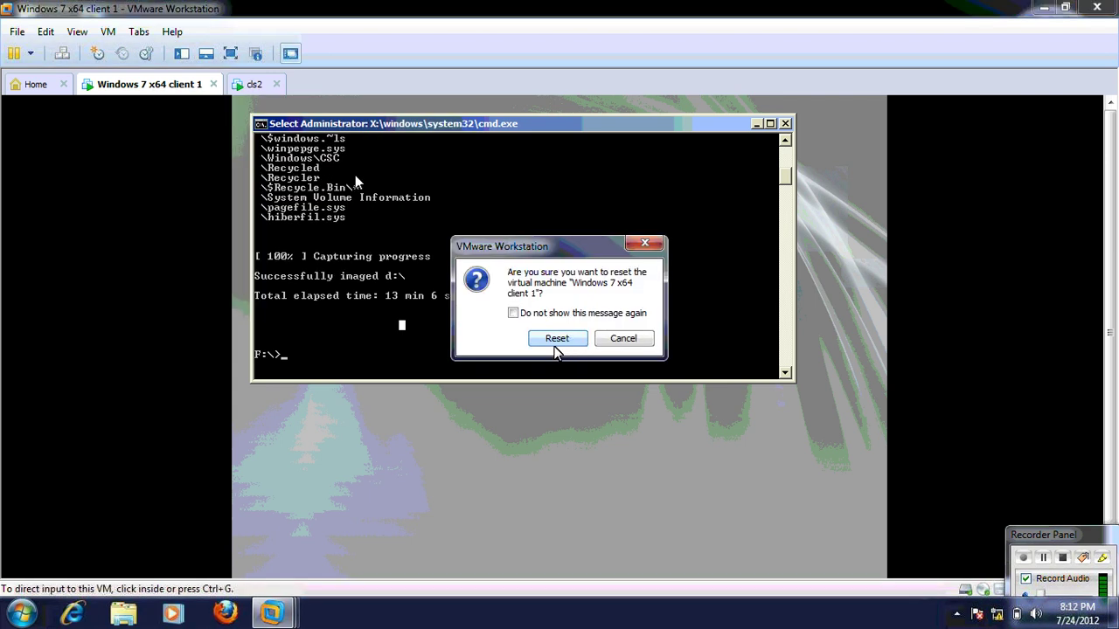
click(556, 348)
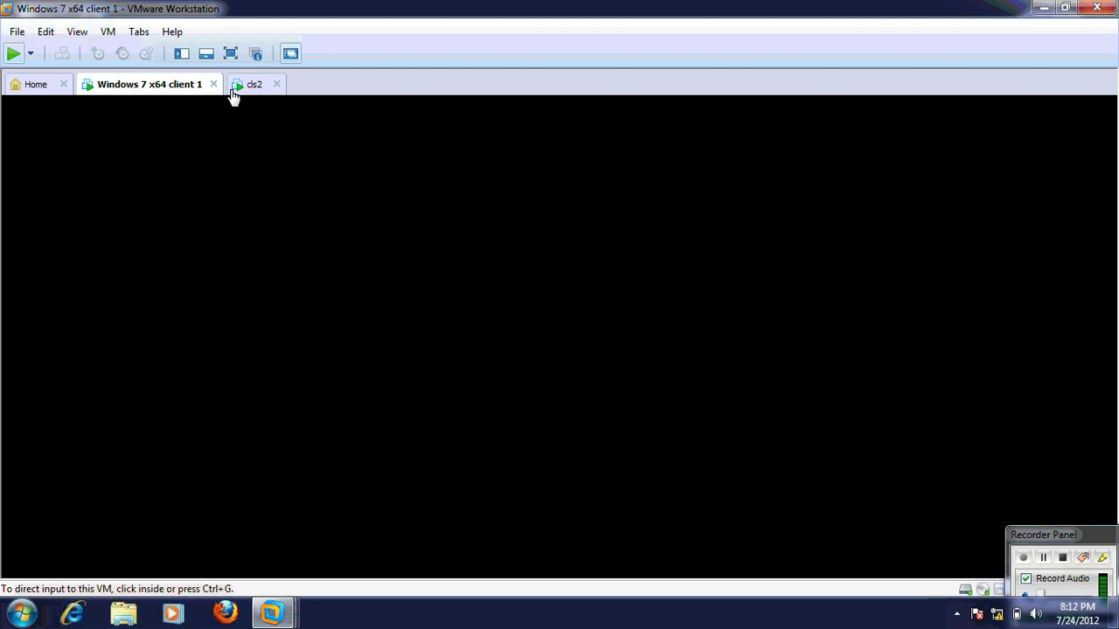
Dismiss the installation hint bar on cls2 and check both booting machines' tabs
click(252, 91)
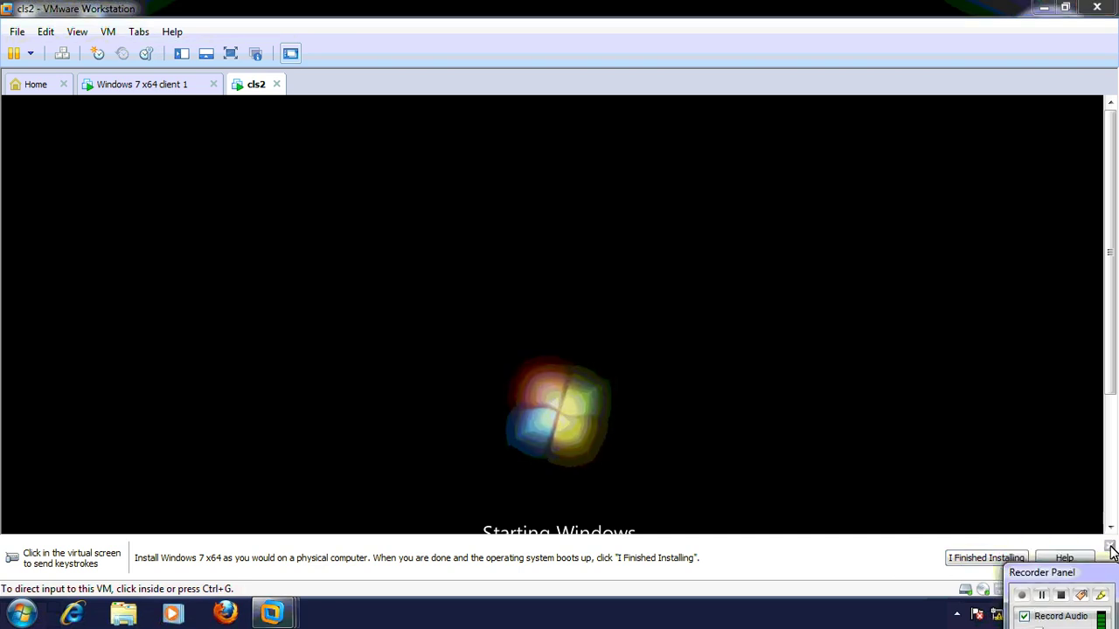
click(1110, 548)
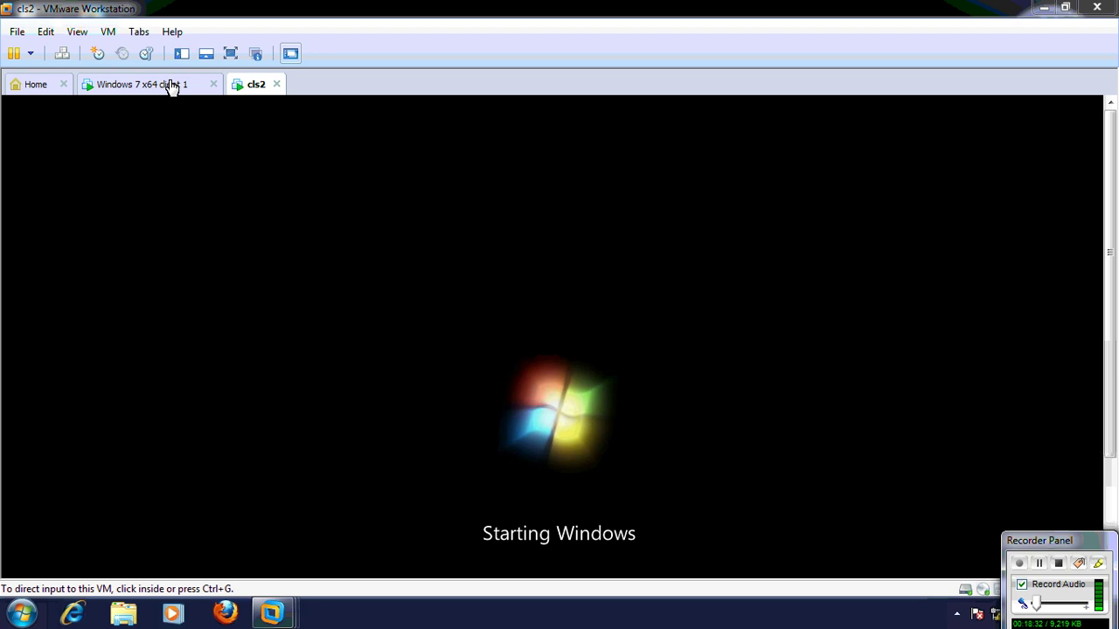
click(334, 265)
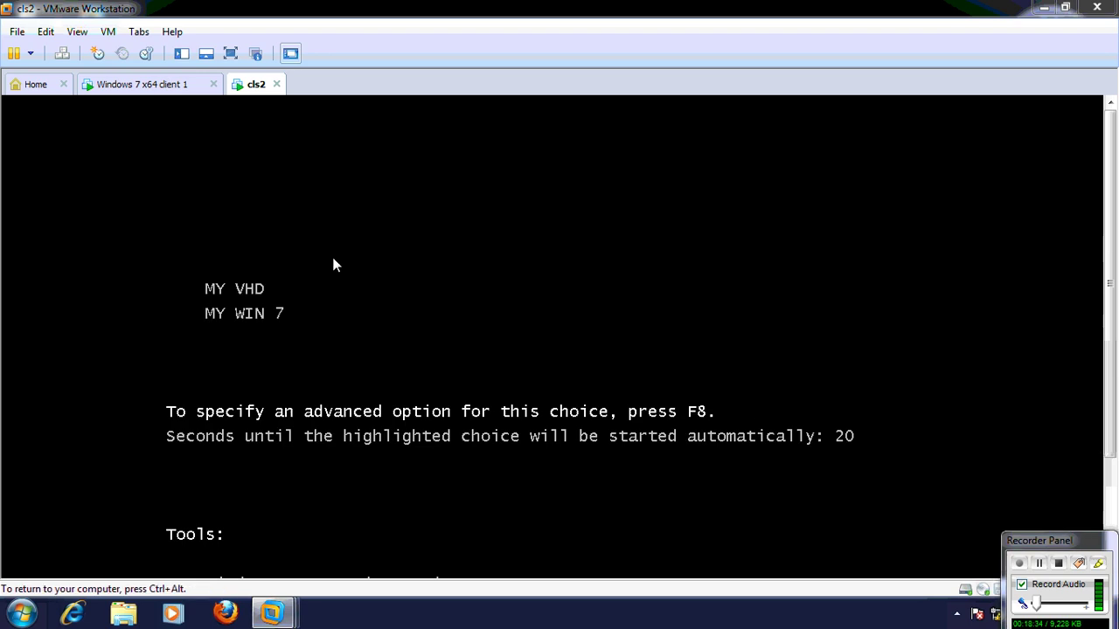
key(ctrl+alt)
key(ctrl+Tab)
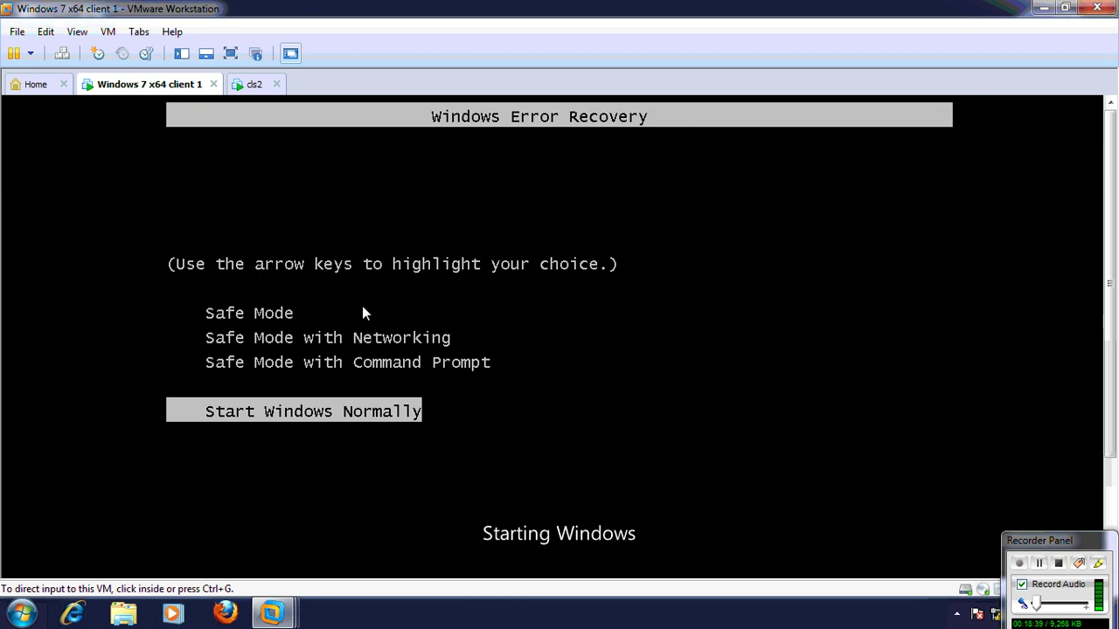
click(250, 87)
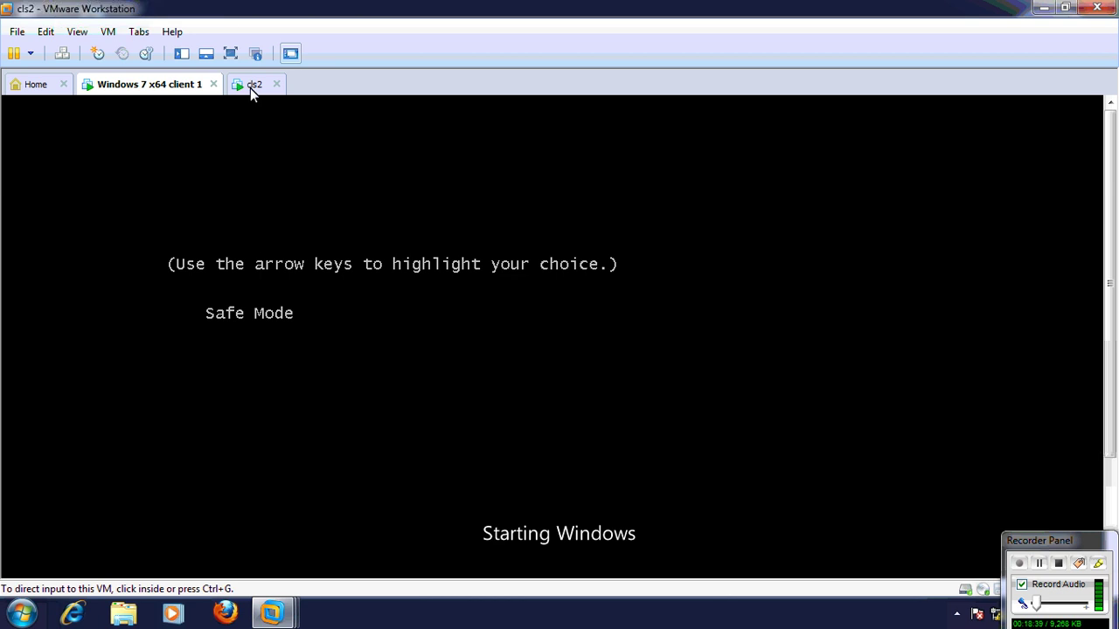
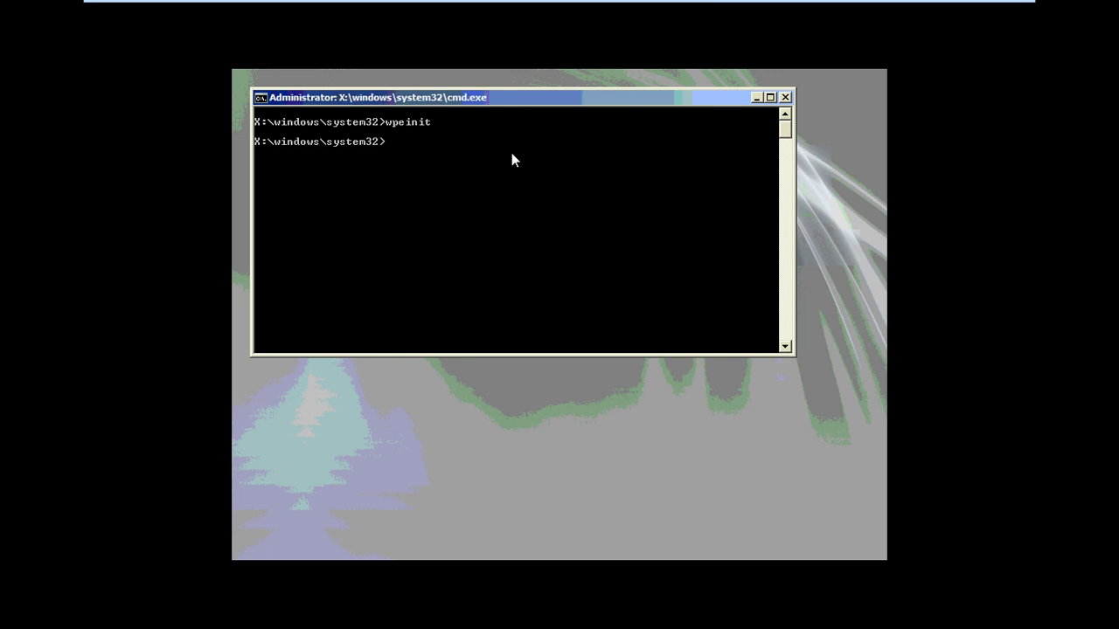
Start DiskPart, select disk 0, and enter the command for a 100 MB primary partition
text(diskpart)
key(Return)
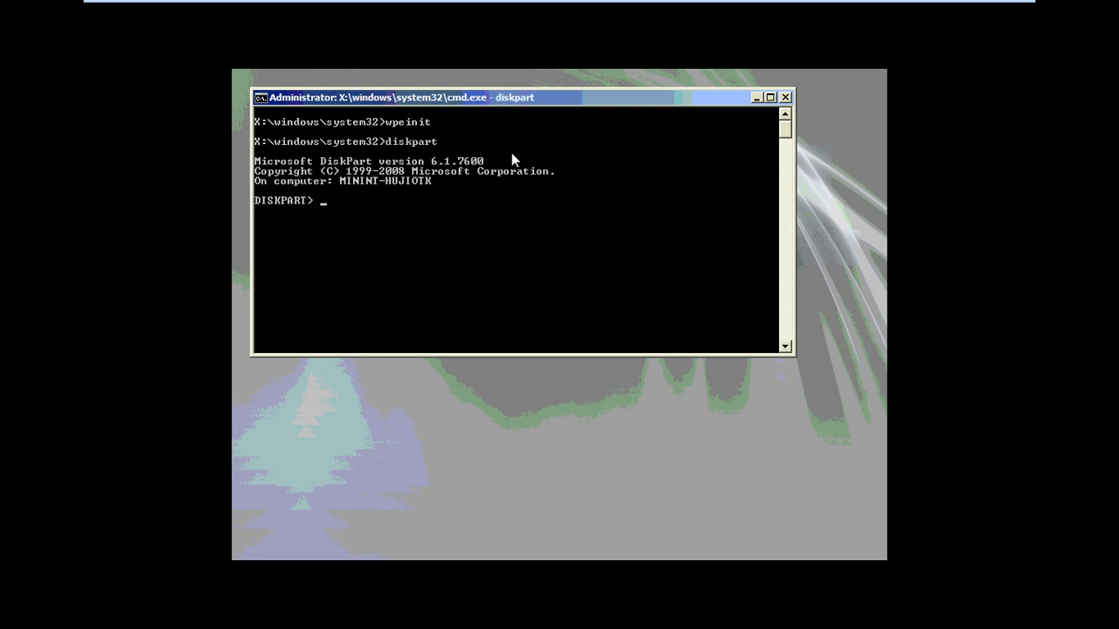
text(selcet dek)
key(BackSpace)
key(BackSpace)
text(isk 0)
key(BackSpace)
key(BackSpace)
key(BackSpace)
key(BackSpace)
key(BackSpace)
key(BackSpace)
key(BackSpace)
key(BackSpace)
key(BackSpace)
key(BackSpace)
text(ex)
key(BackSpace)
text(ct disk 0)
key(Return)
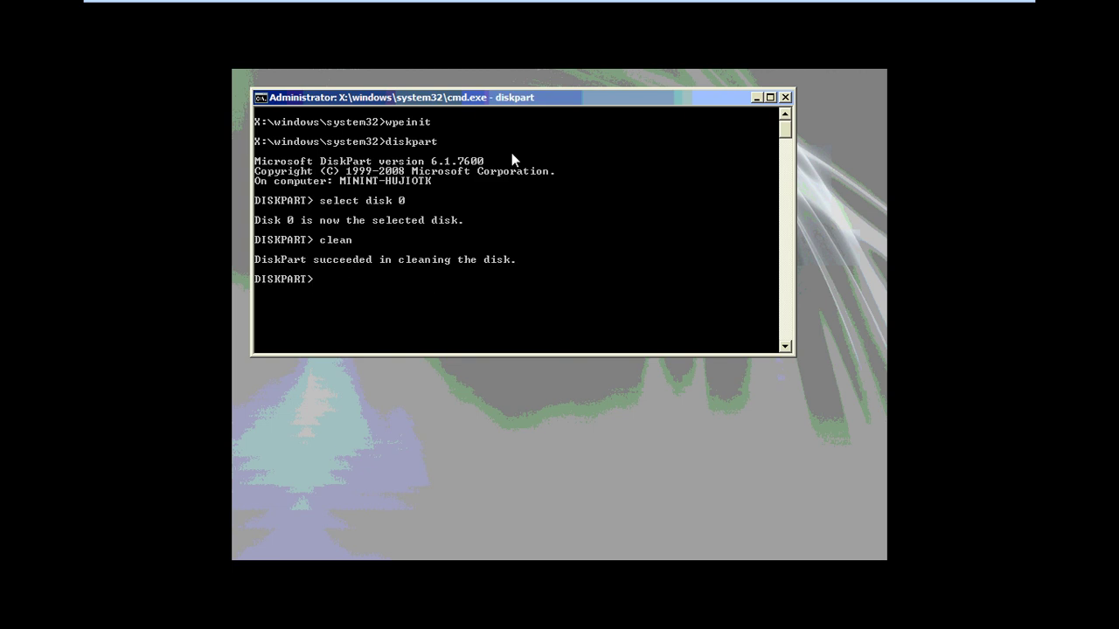
text(create partition primary)
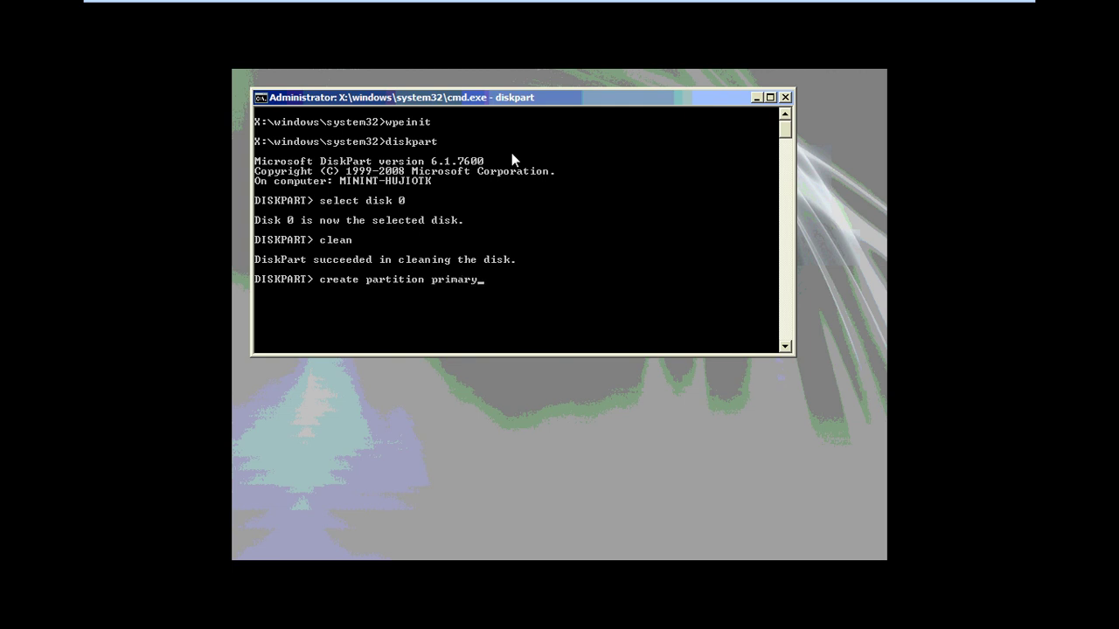
text( size=100)
Create the 100 MB primary partition 1 and format it NTFS labelled "System Reserved"
key(Return)
text(sel)
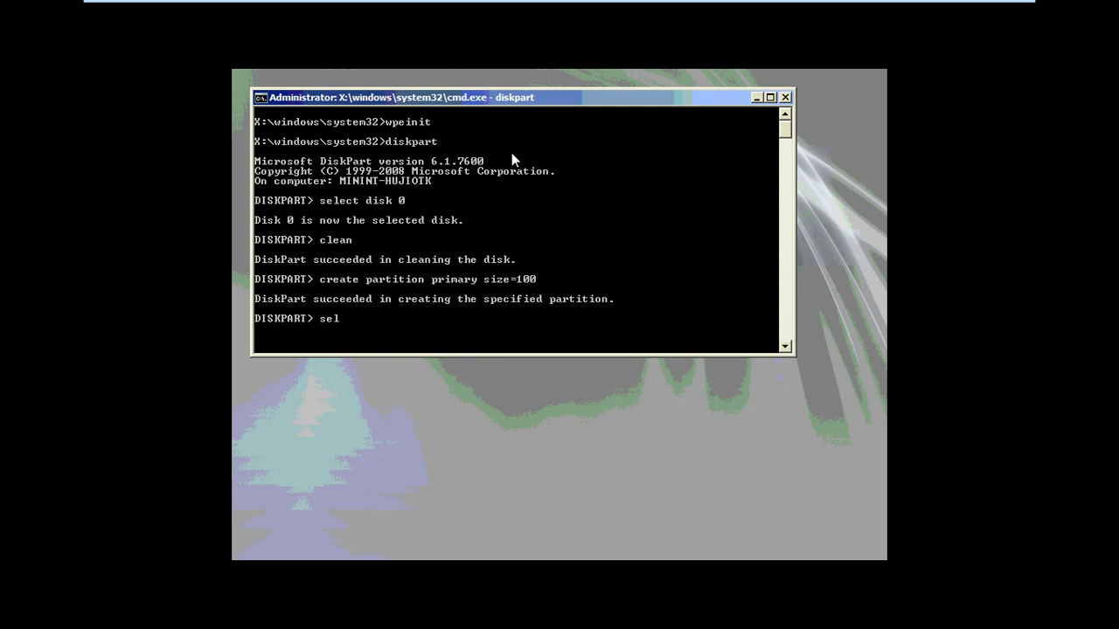
text(ect partition 1)
key(Return)
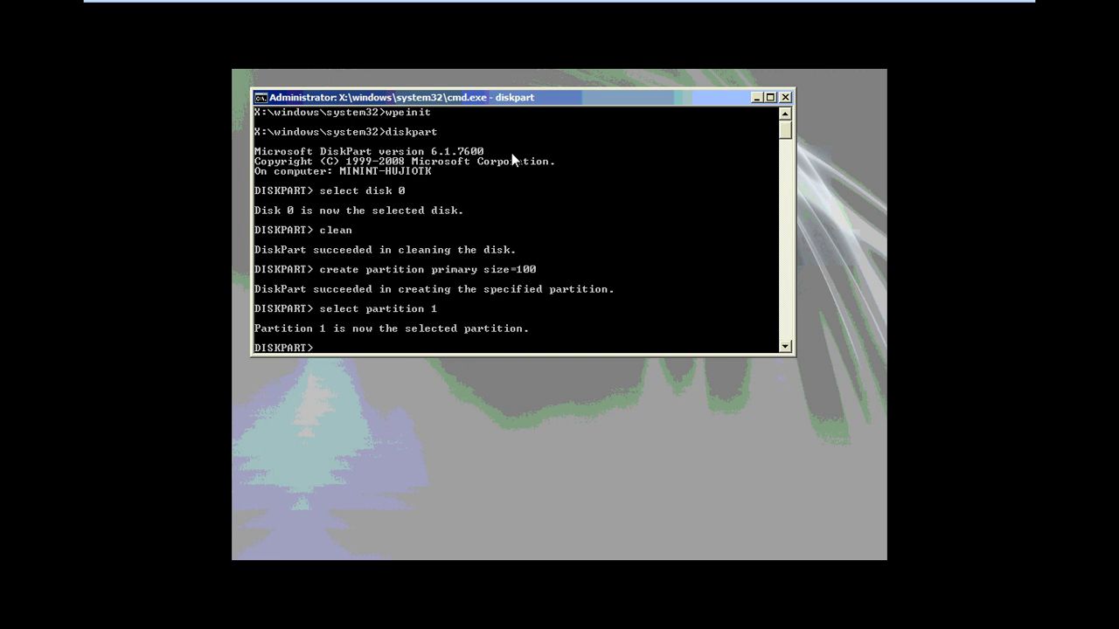
text(format fs=ntfs label=)
key(Escape)
text("System)
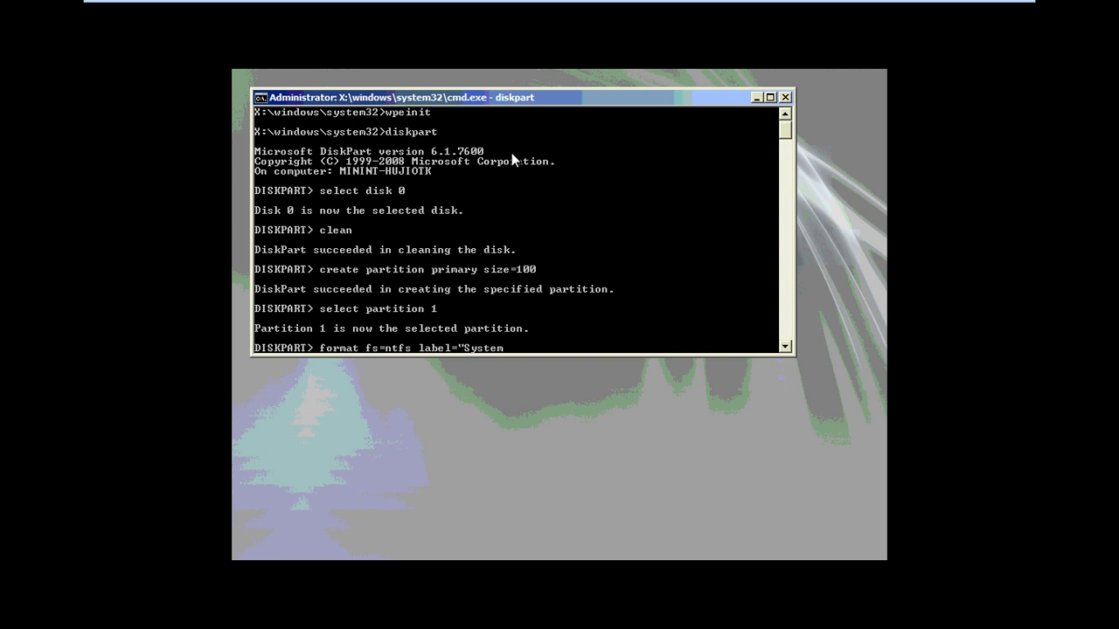
text( Reserved")
key(Return)
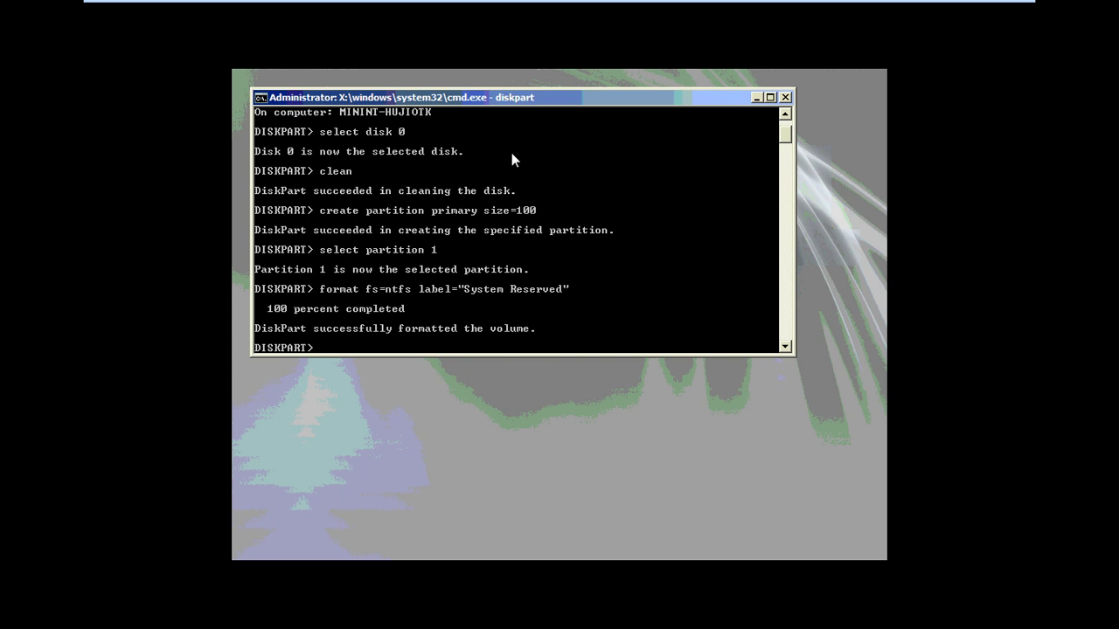
Assign partition 1 drive letter C, mark it active, and begin another primary partition
text(assign letter)
text(=C)
key(Return)
key(Escape)
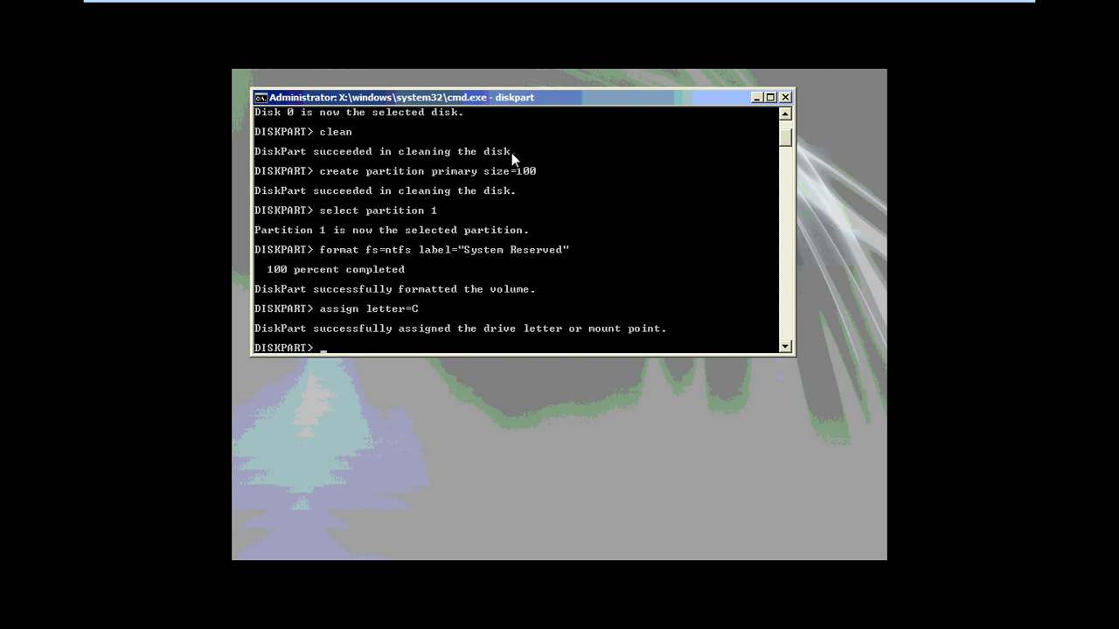
text(active)
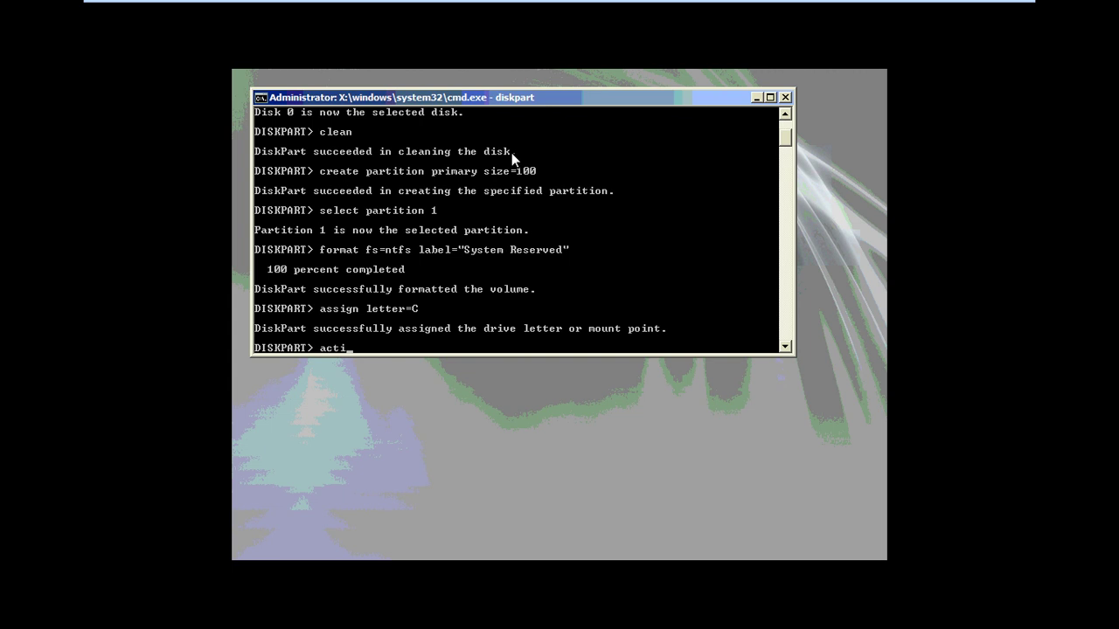
key(Return)
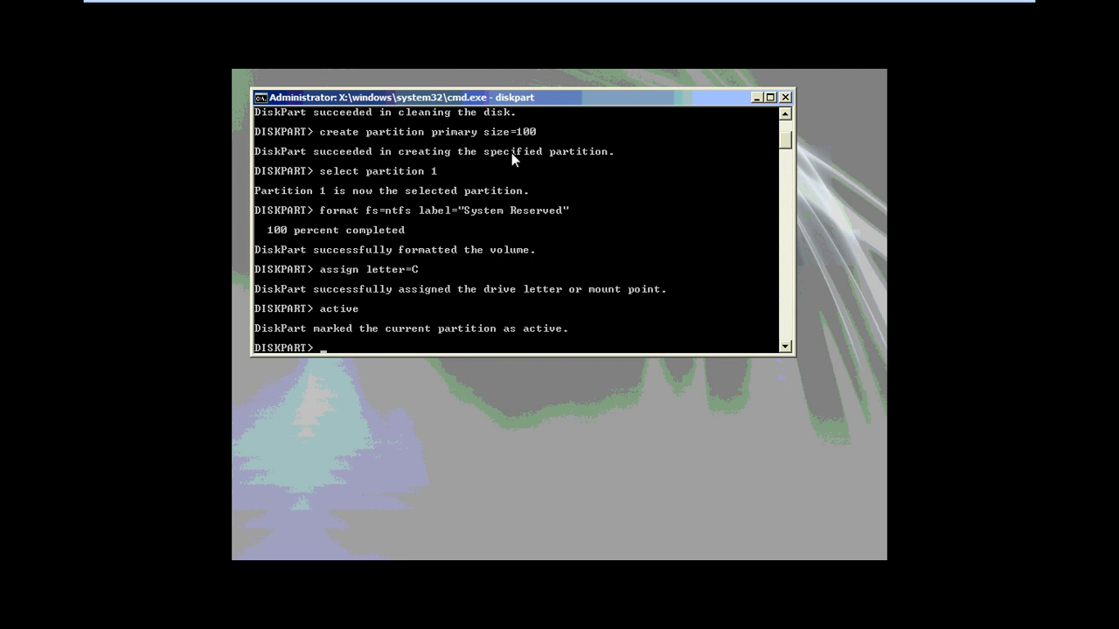
text(create partition primary)
Create partition 2 from the remaining space and format it NTFS labelled "WINDOWS"
key(Return)
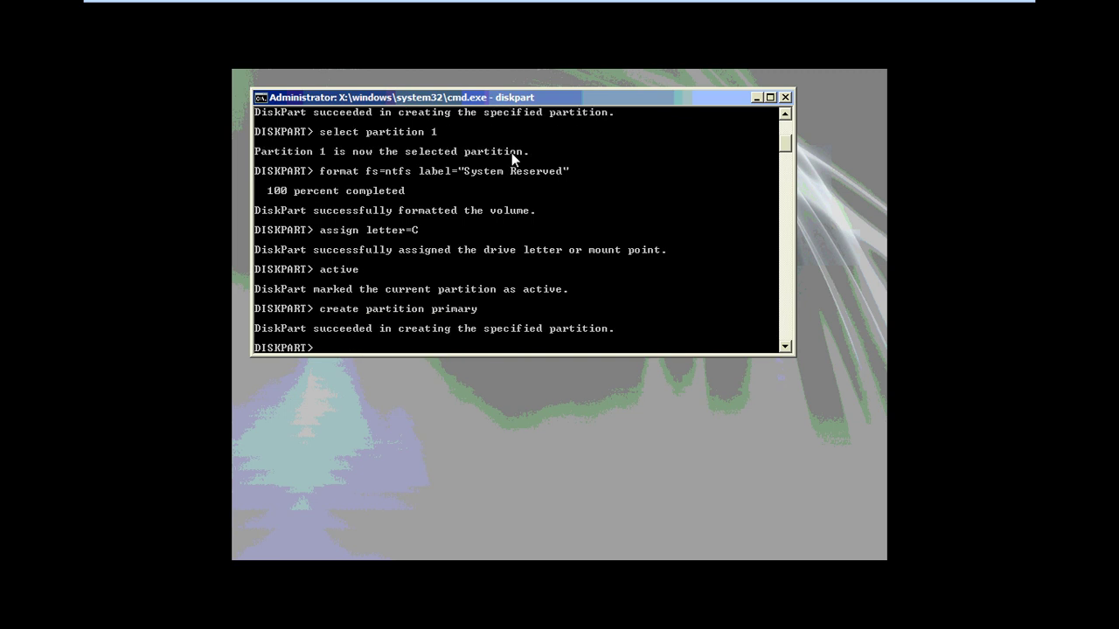
text(select partition 2)
key(Return)
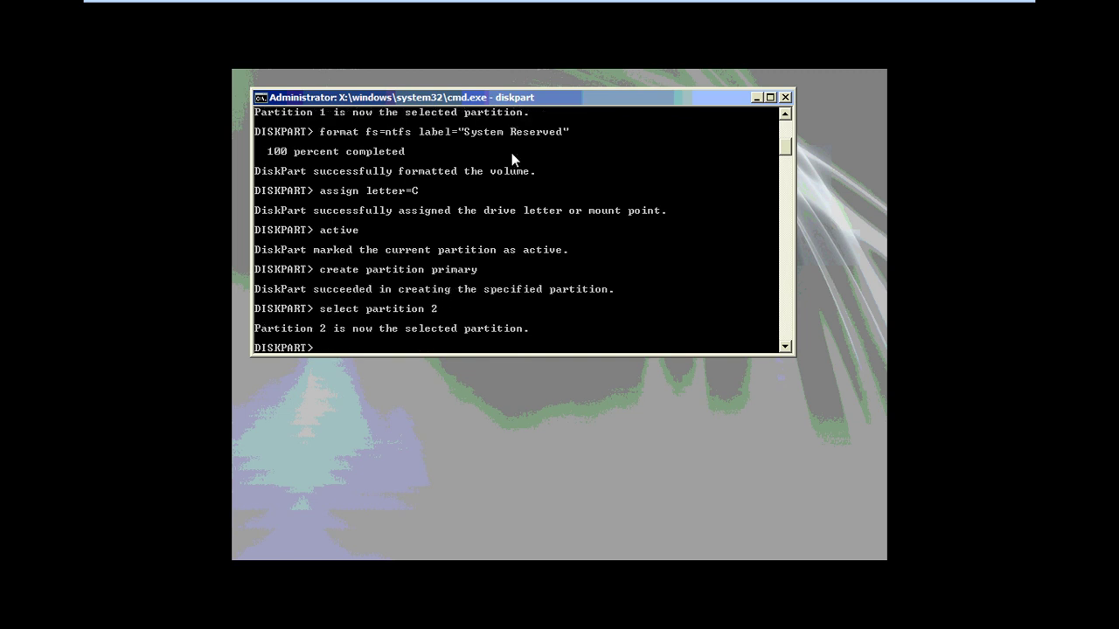
text(format fs=ntfs label="WINDOWS)
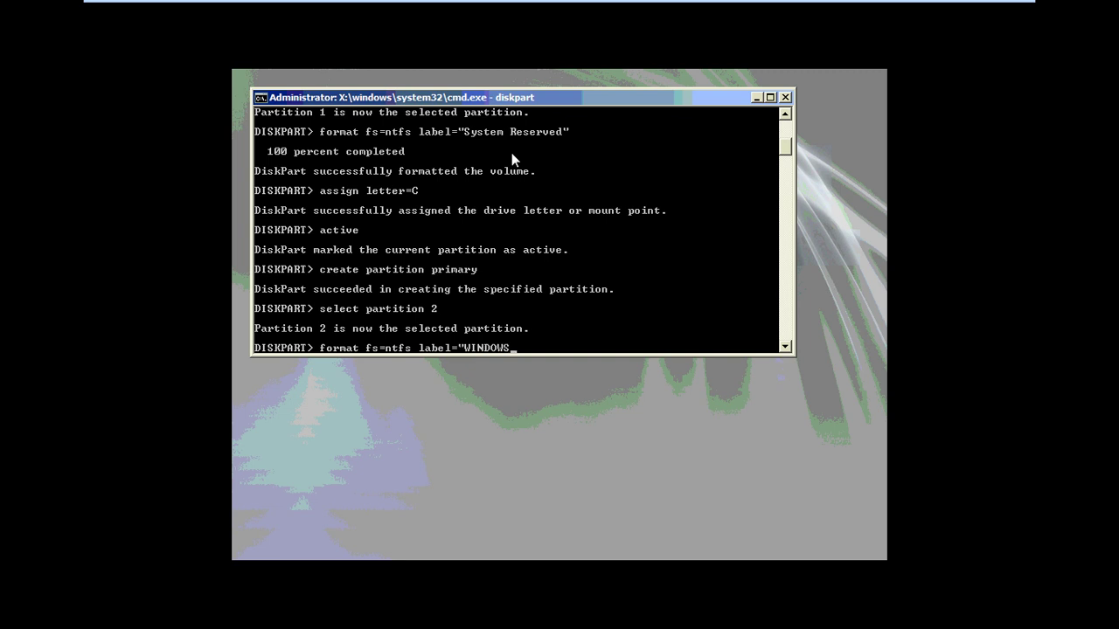
key(Return)
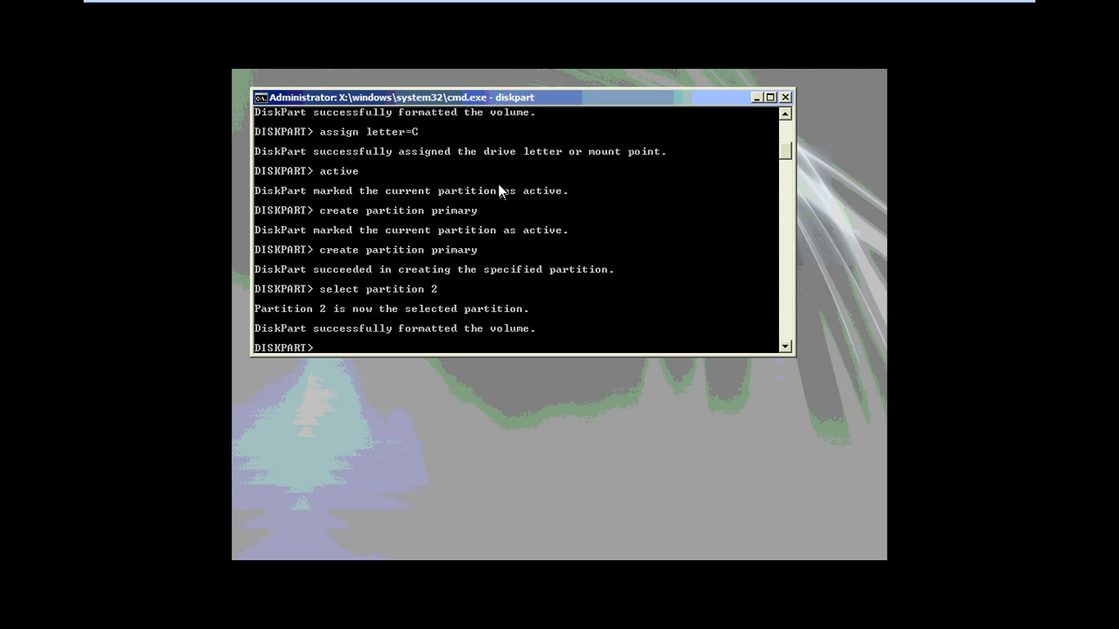
Assign the WINDOWS partition drive letter E after letter D is rejected
text(assign)
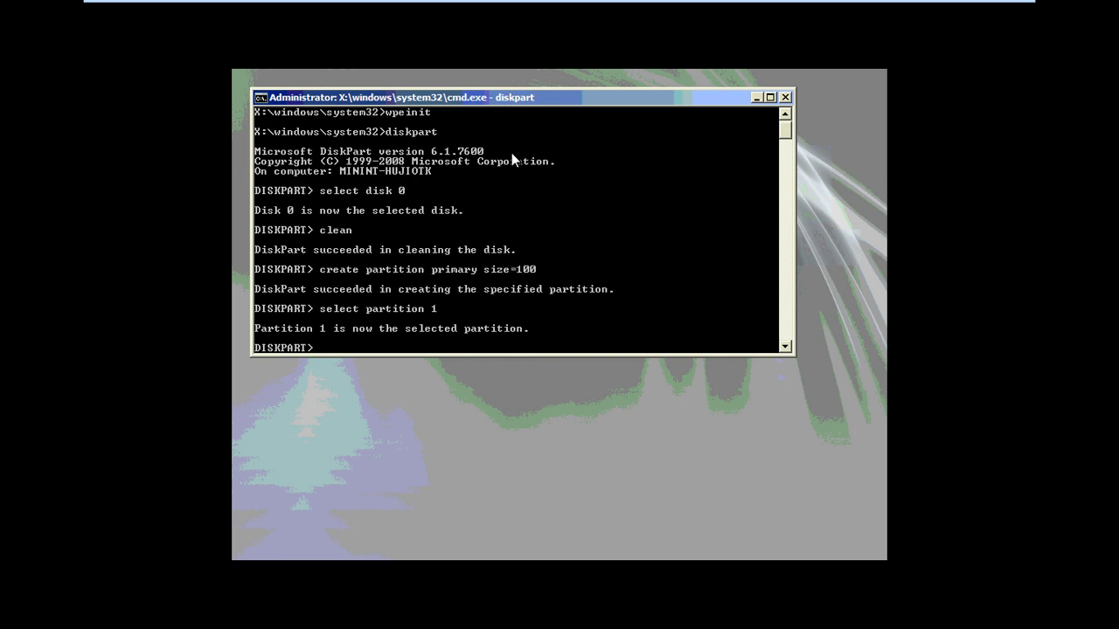
text(tter=)
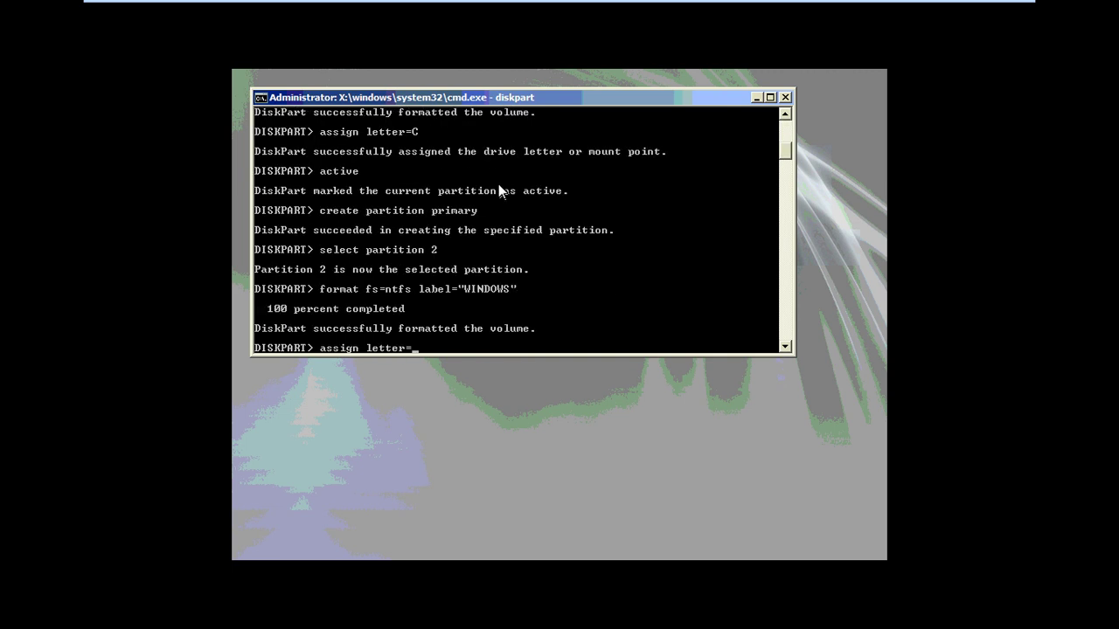
text(D)
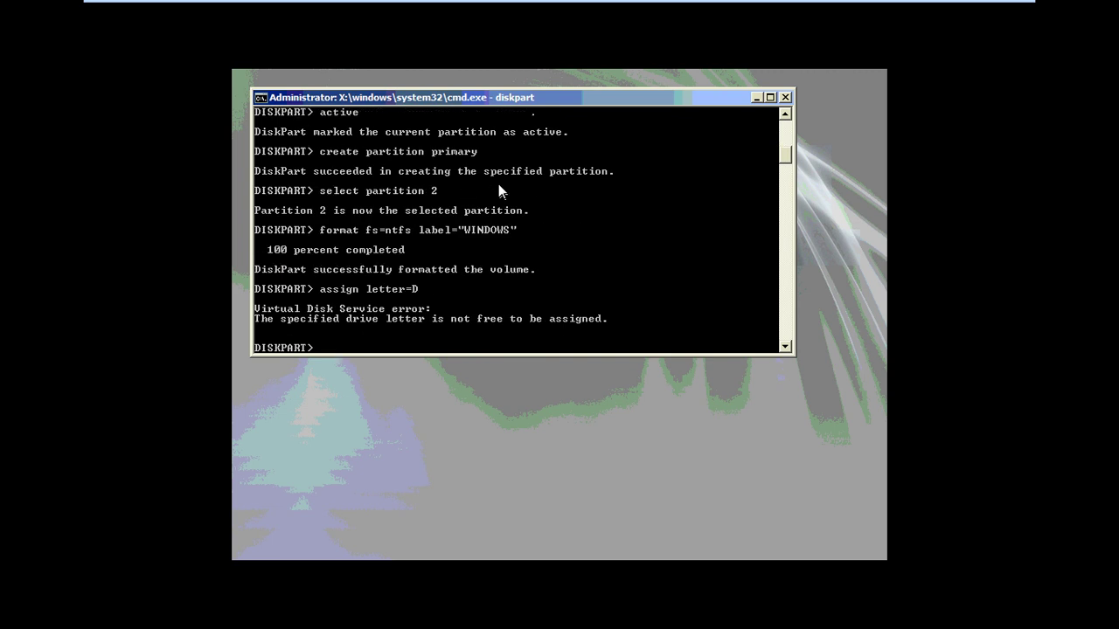
key(Up)
key(BackSpace)
text(E)
key(Return)
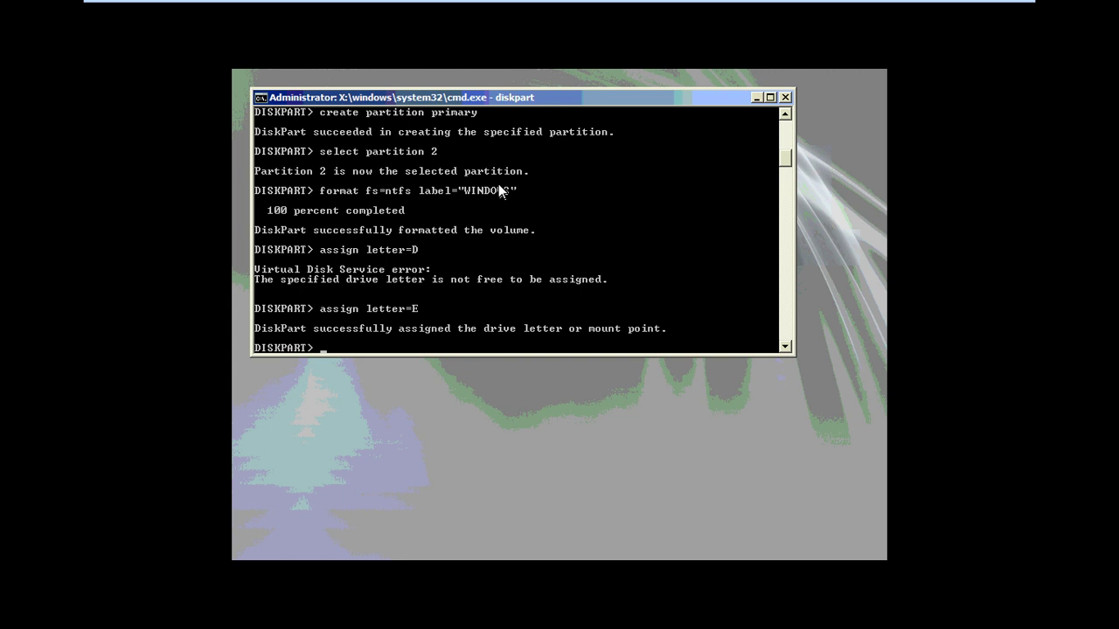
Exit DiskPart back to the Command Prompt
text(exi)
key(BackSpace)
key(BackSpace)
key(BackSpace)
text(exit)
key(Return)
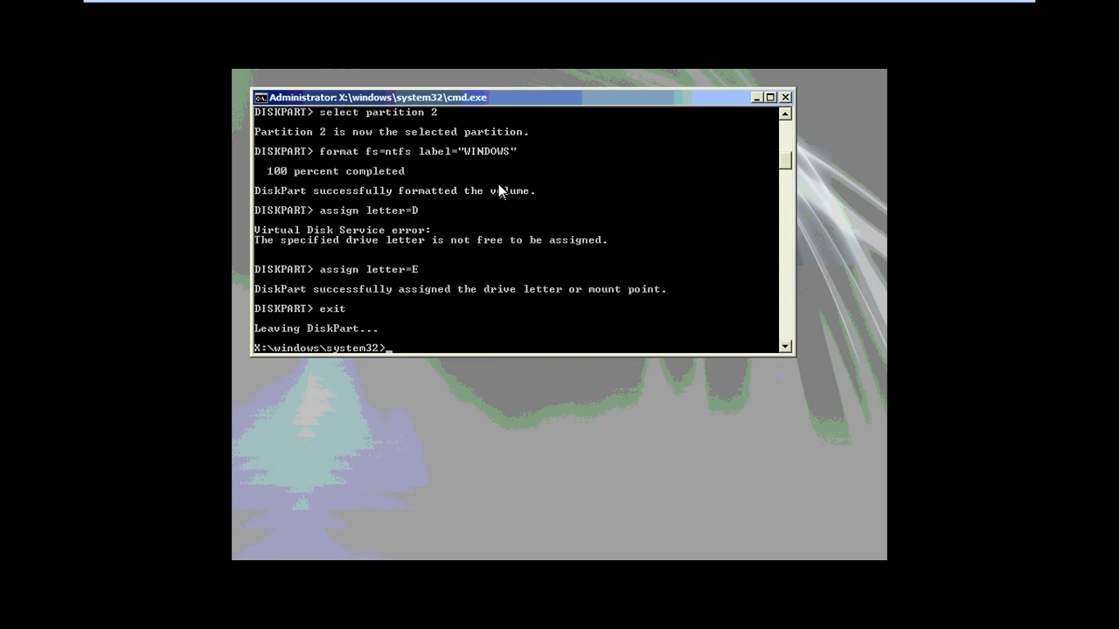
Set the local connection to static IP 10.0.0.5 with mask 255.0.0.0 using netsh
text(netsh inet)
text(rface)
key(BackSpace)
key(BackSpace)
key(BackSpace)
key(BackSpace)
key(BackSpace)
key(BackSpace)
key(BackSpace)
text(terface ip set address)
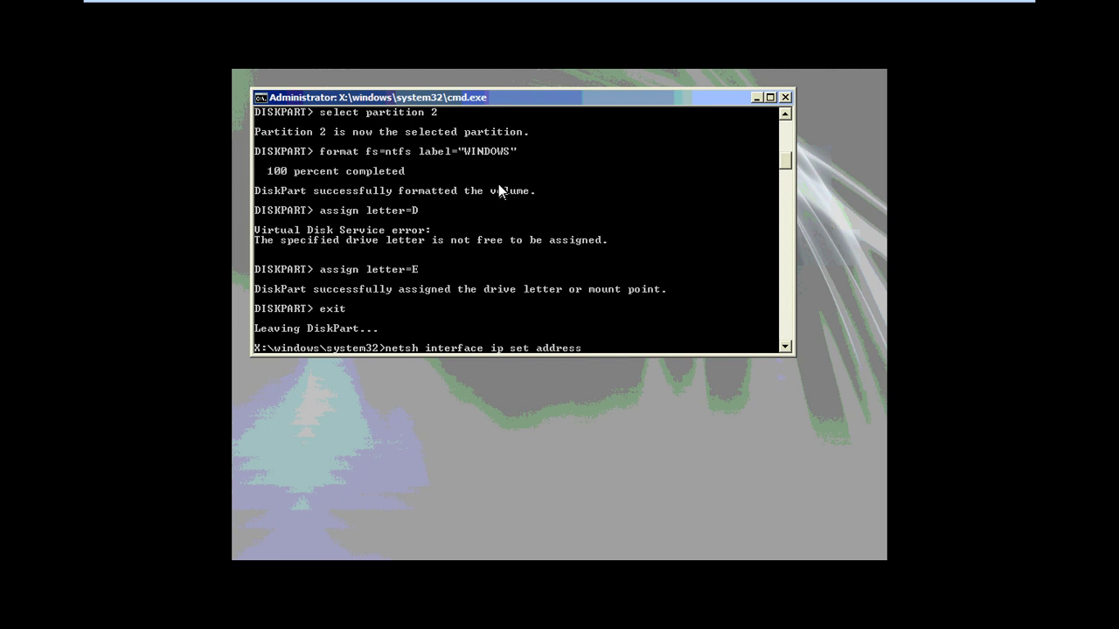
text( lac)
key(BackSpace)
key(BackSpace)
text(ocal static 10.0.0.5)
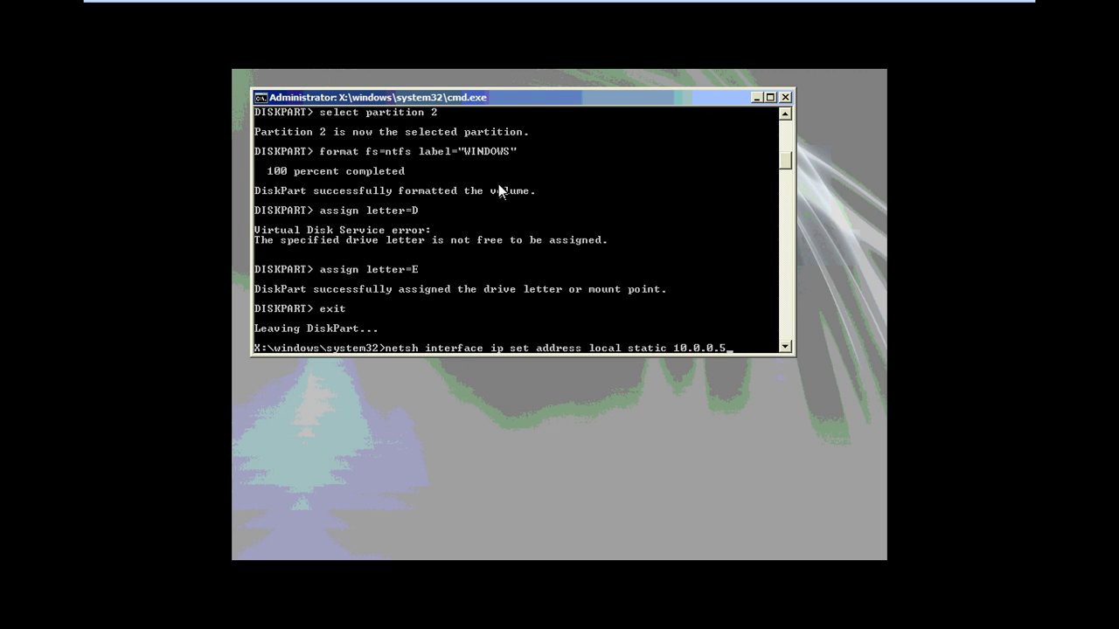
text( 255.0.)
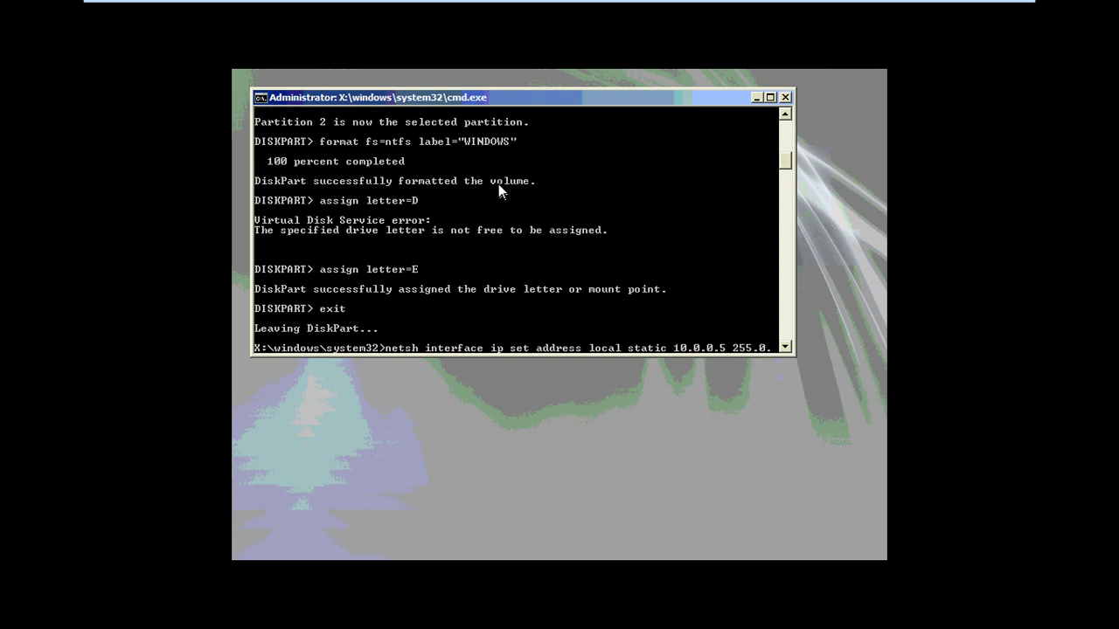
text(0.0)
key(Return)
Run ipconfig to confirm the 10.0.0.5 address took effect
key(Up)
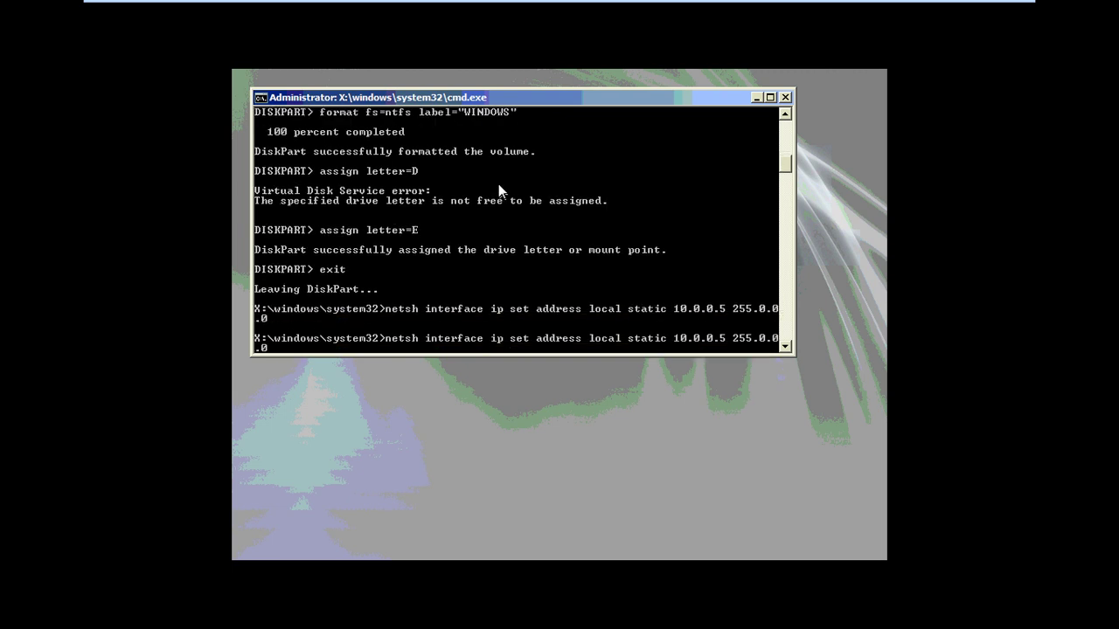
key(Escape)
text(ipconfig)
key(Return)
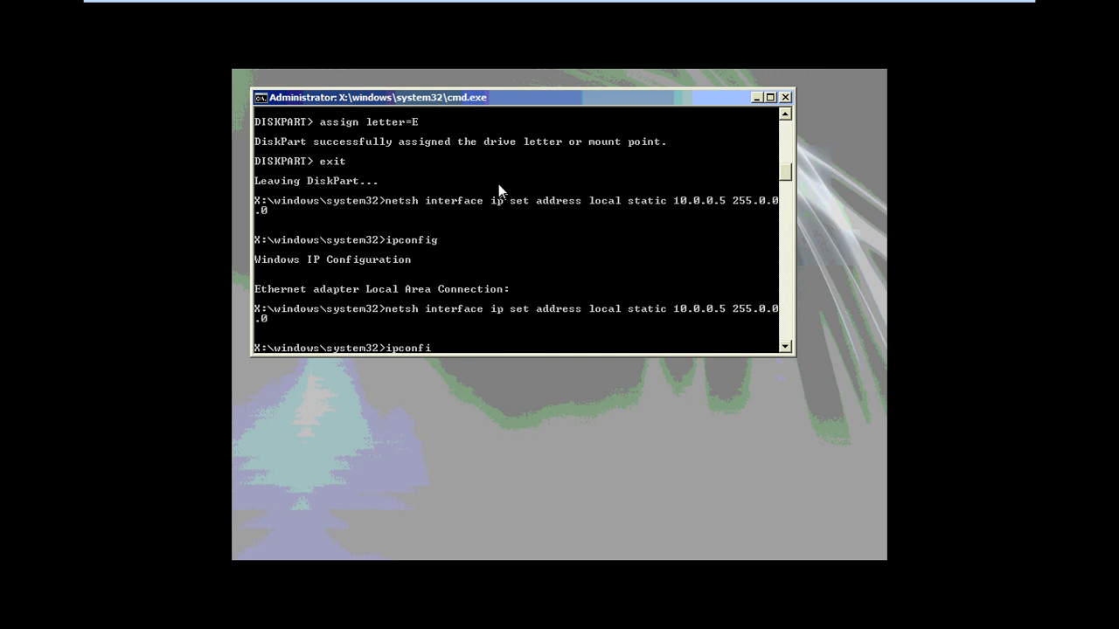
key(Return)
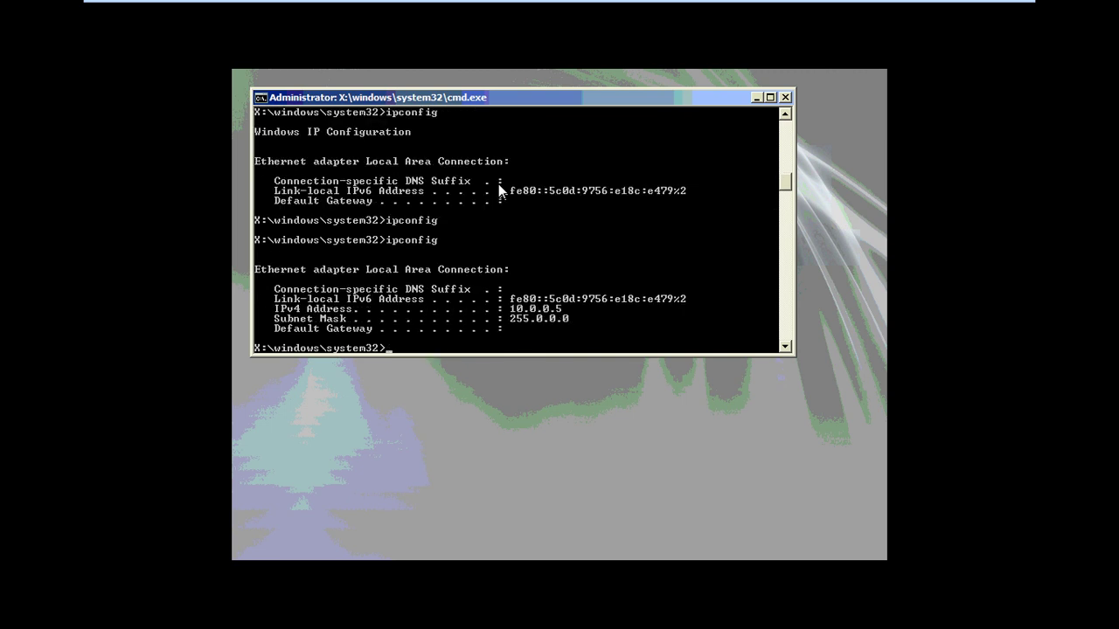
Ping 10.0.0.2 from WinPE, which turns out unreachable
text(ping 10.0.0)
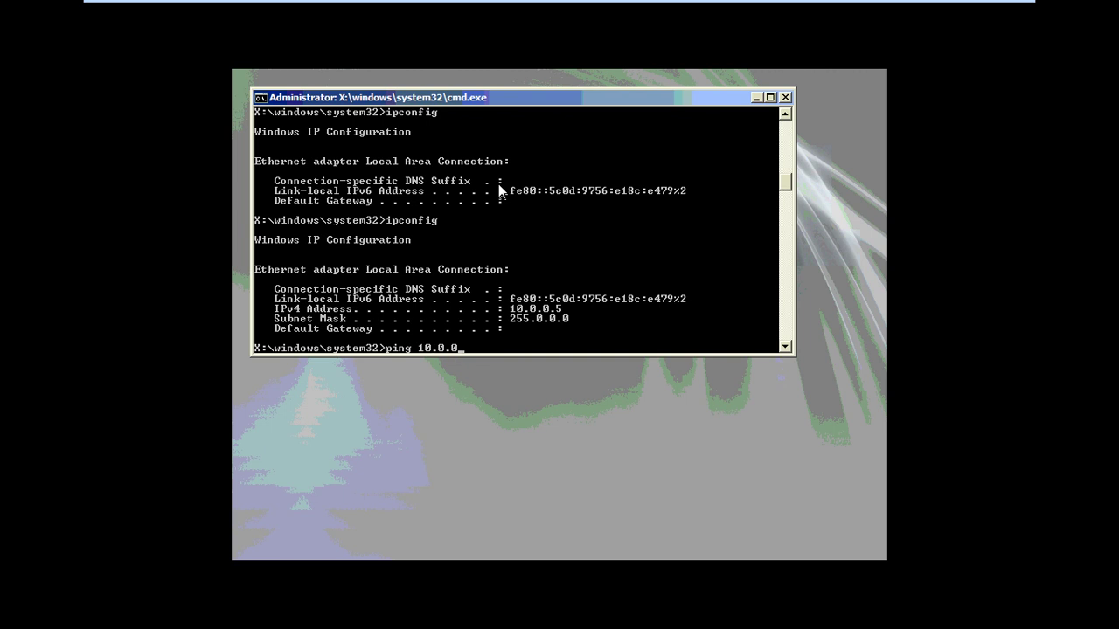
text(.2)
key(Return)
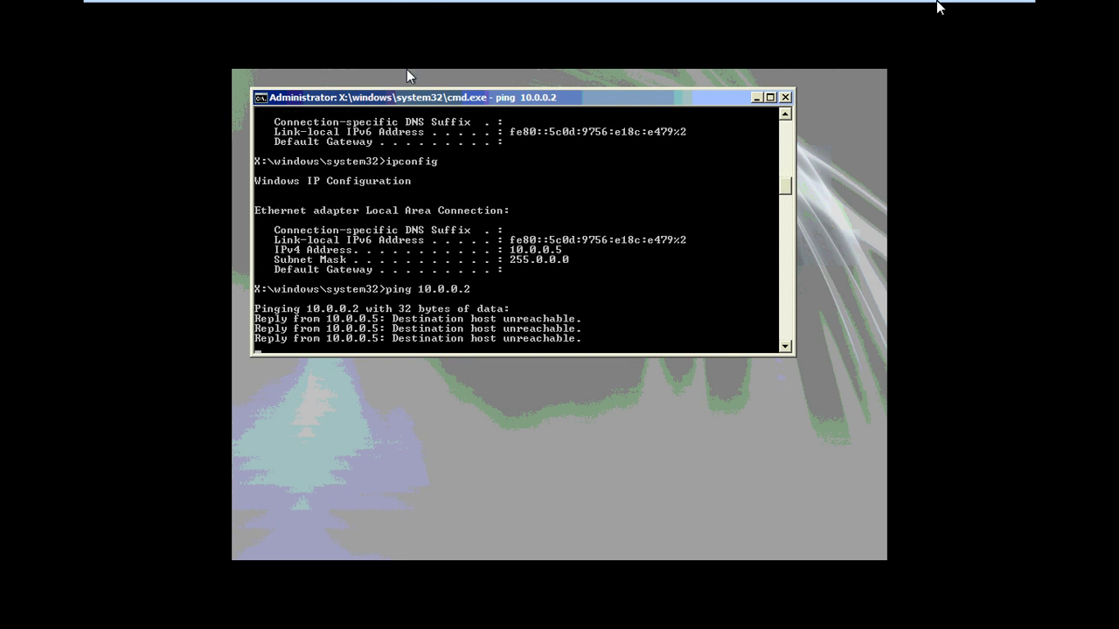
mouse_move(940, 9)
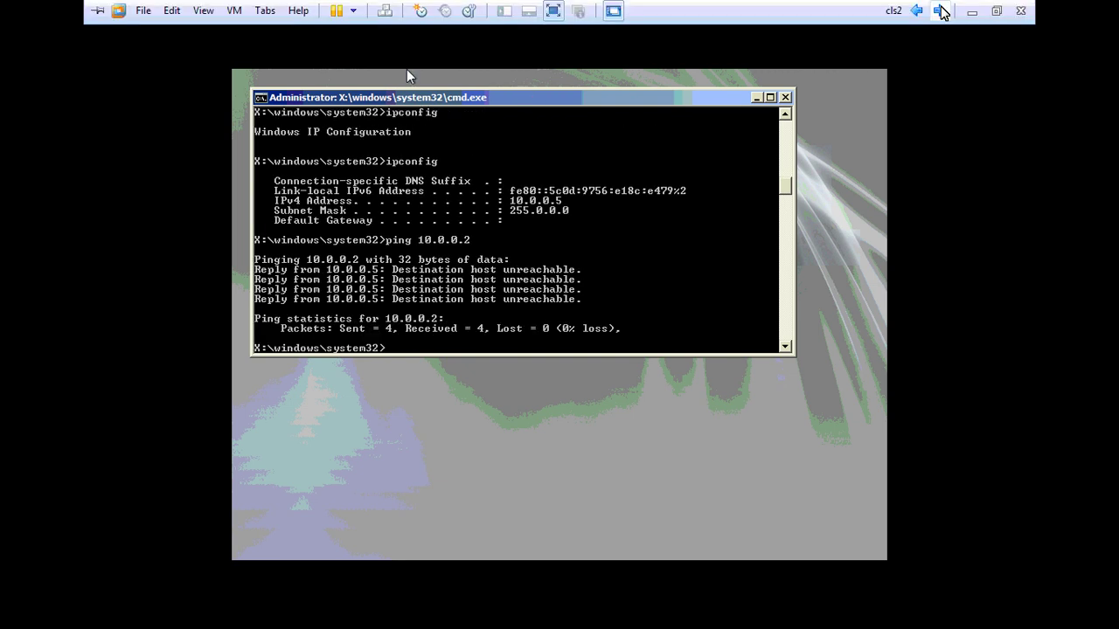
click(542, 258)
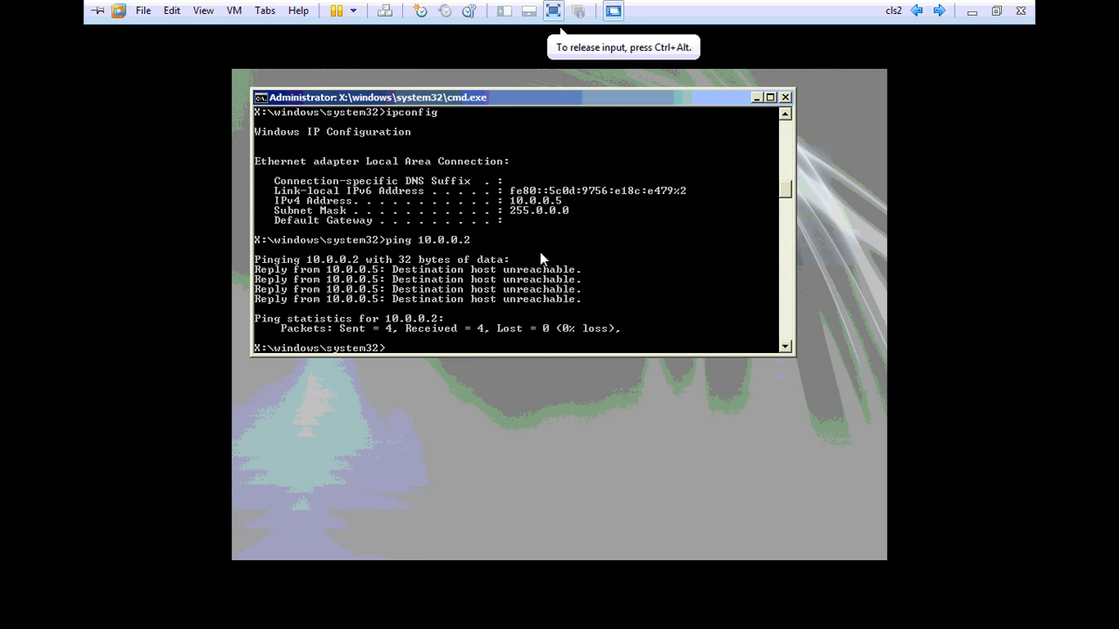
Ping 10.0.0.1, getting replies, then switch to the Windows 7 client VM
text(ping 10.0)
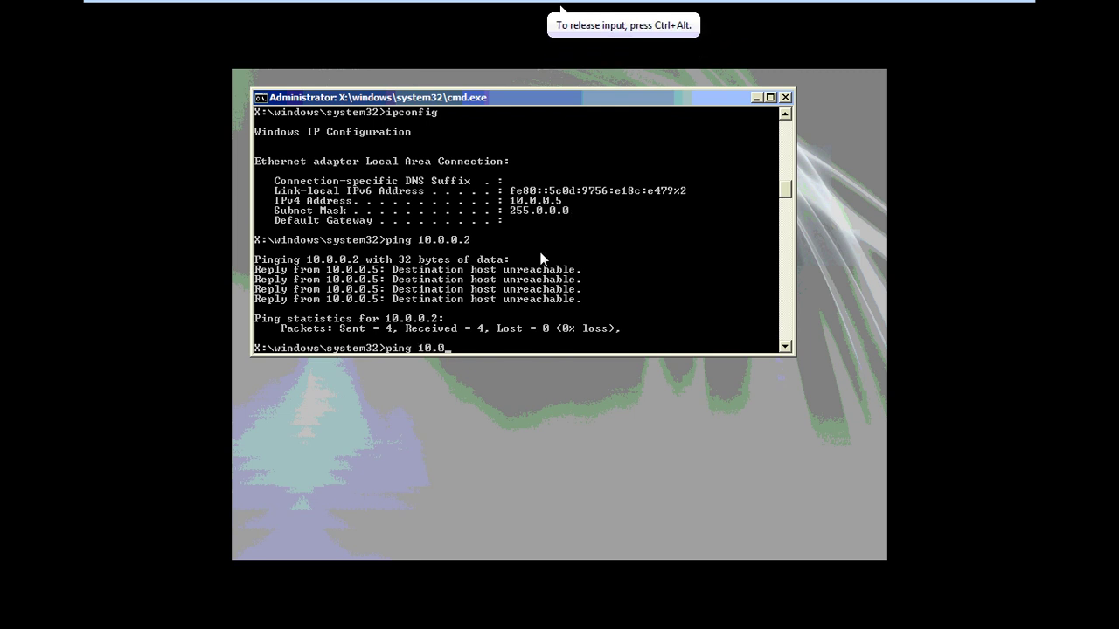
text(.0.1)
key(Return)
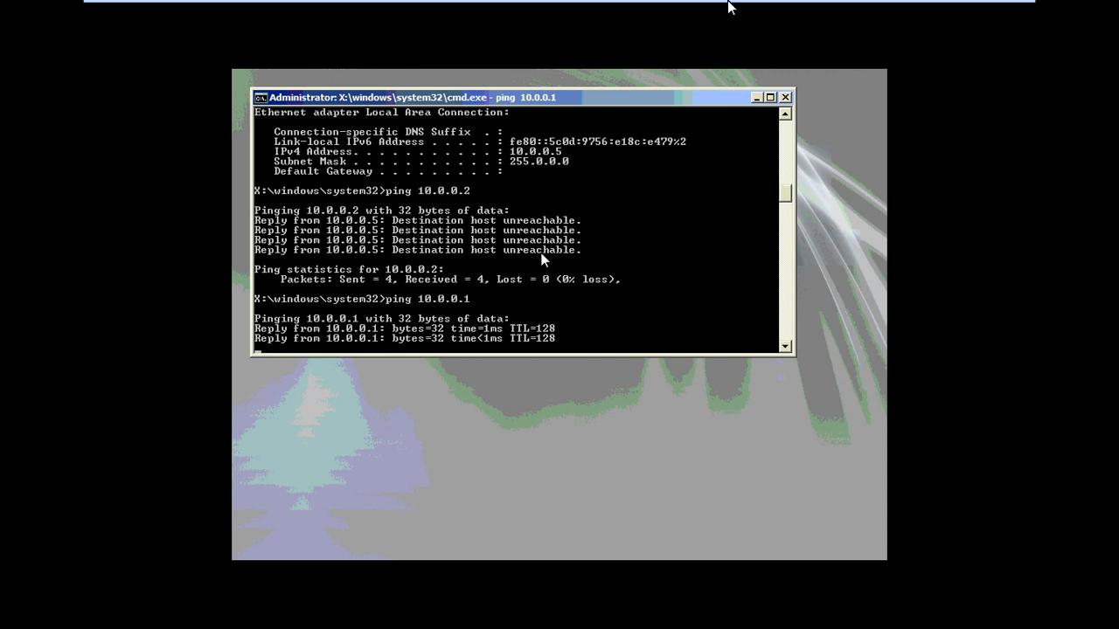
mouse_move(939, 10)
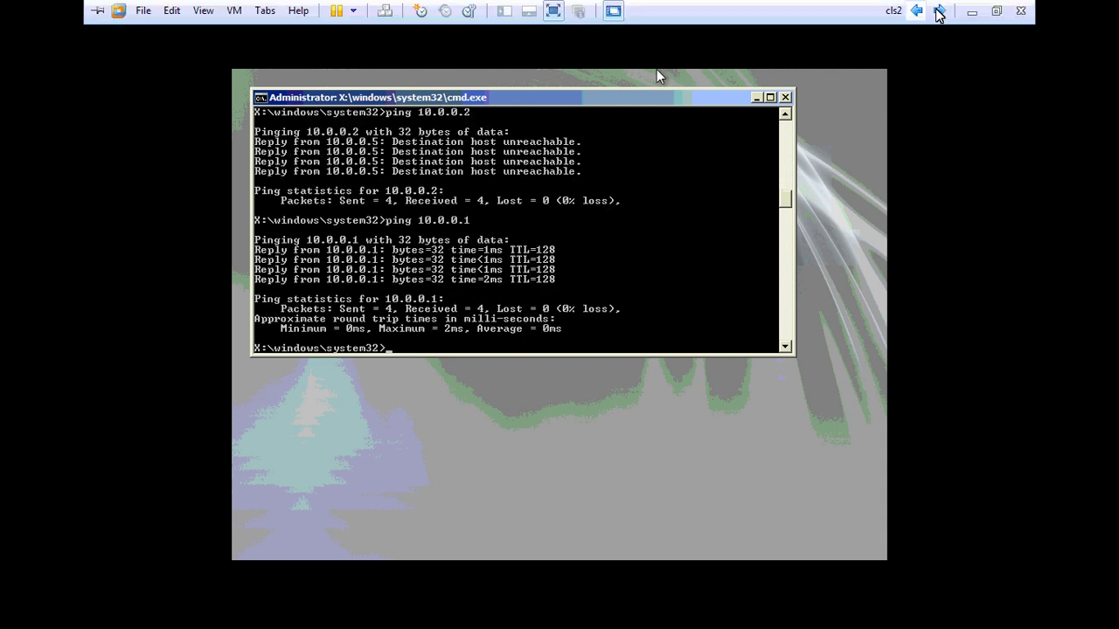
click(939, 11)
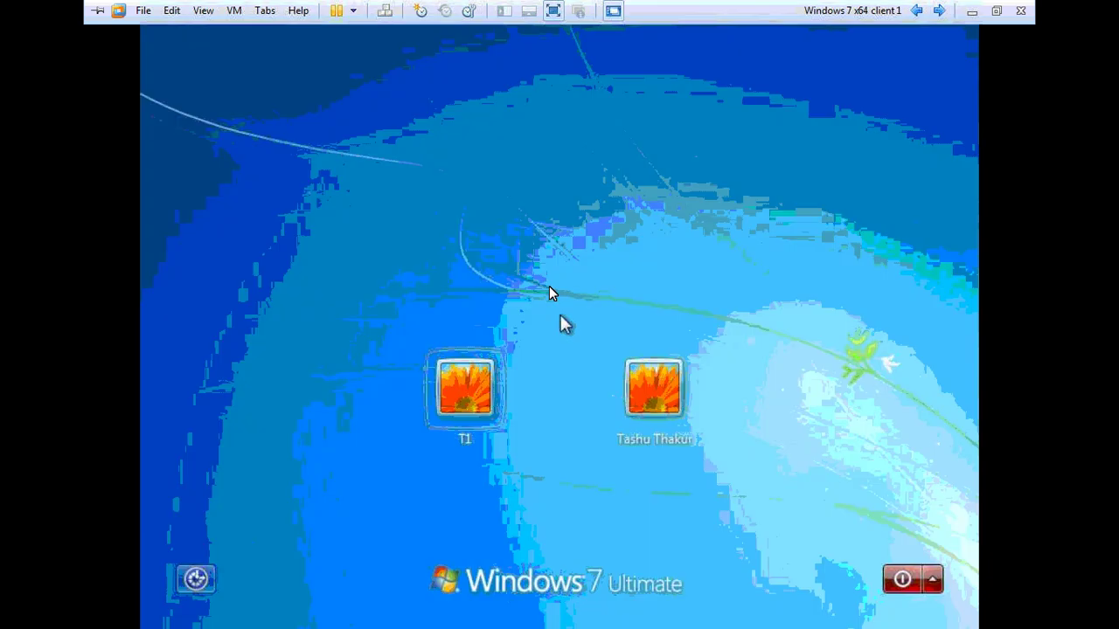
Sign in to the Windows 7 client's user account, re-entering the password after a rejected attempt
click(451, 398)
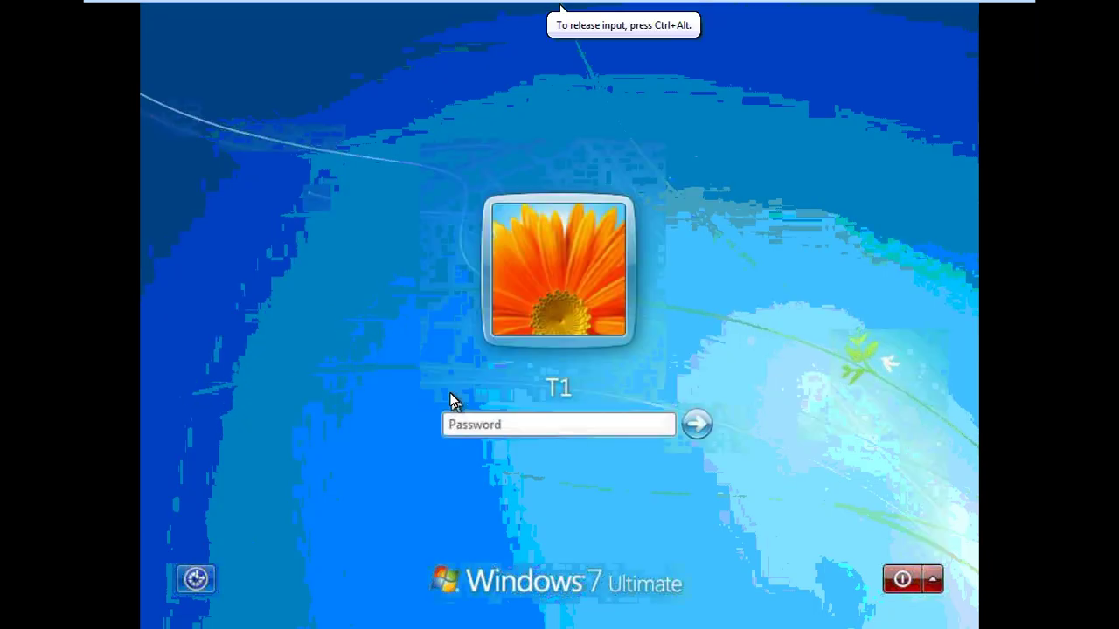
text(********)
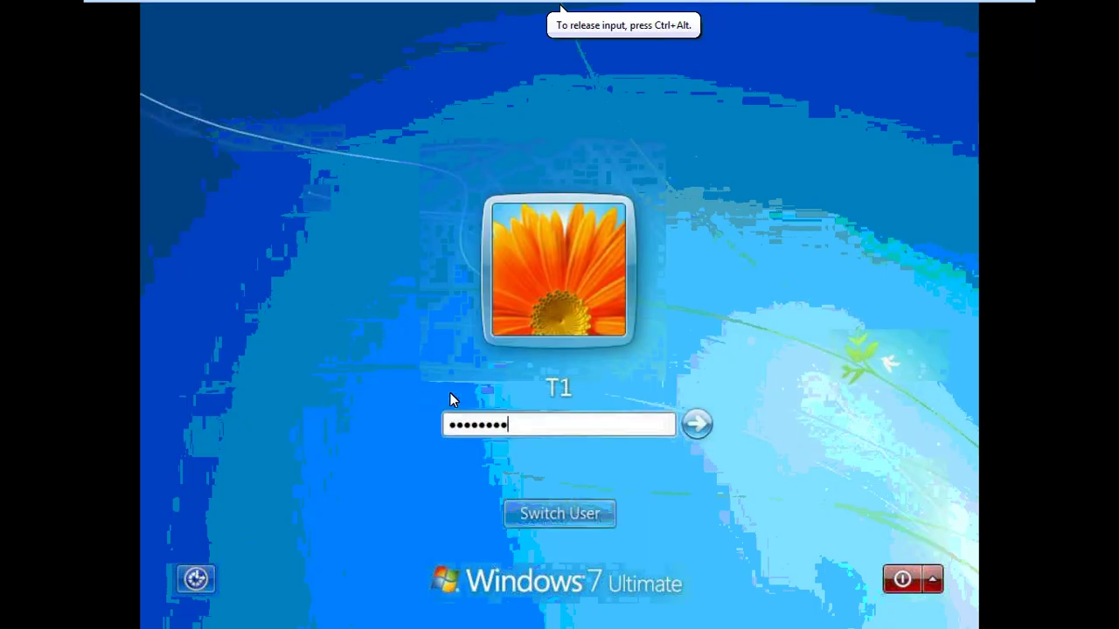
key(Return)
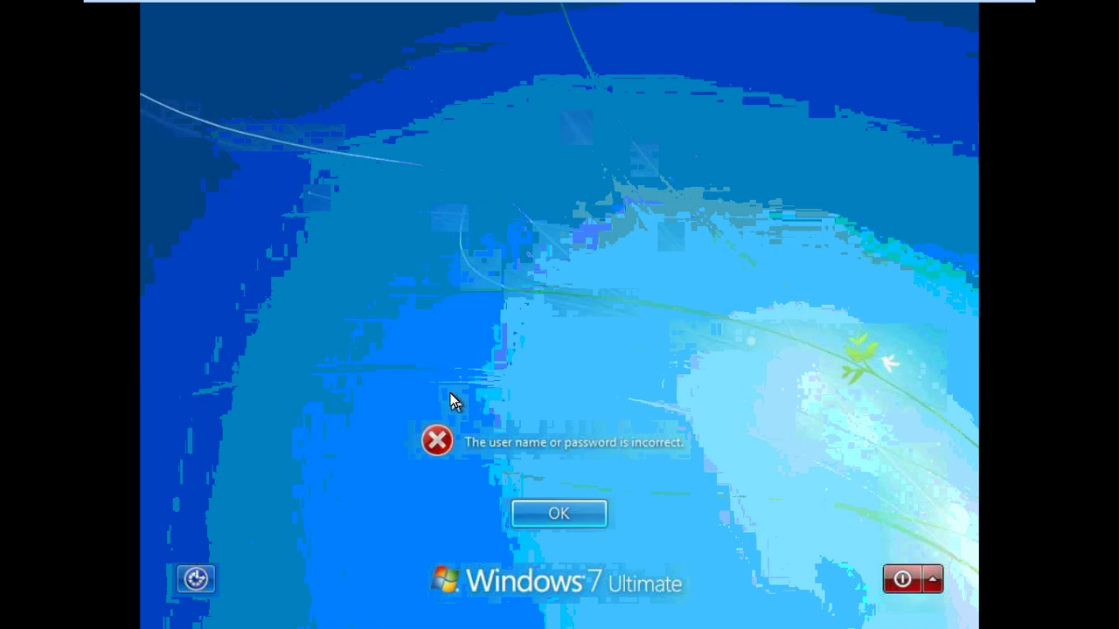
key(Return)
text(asd)
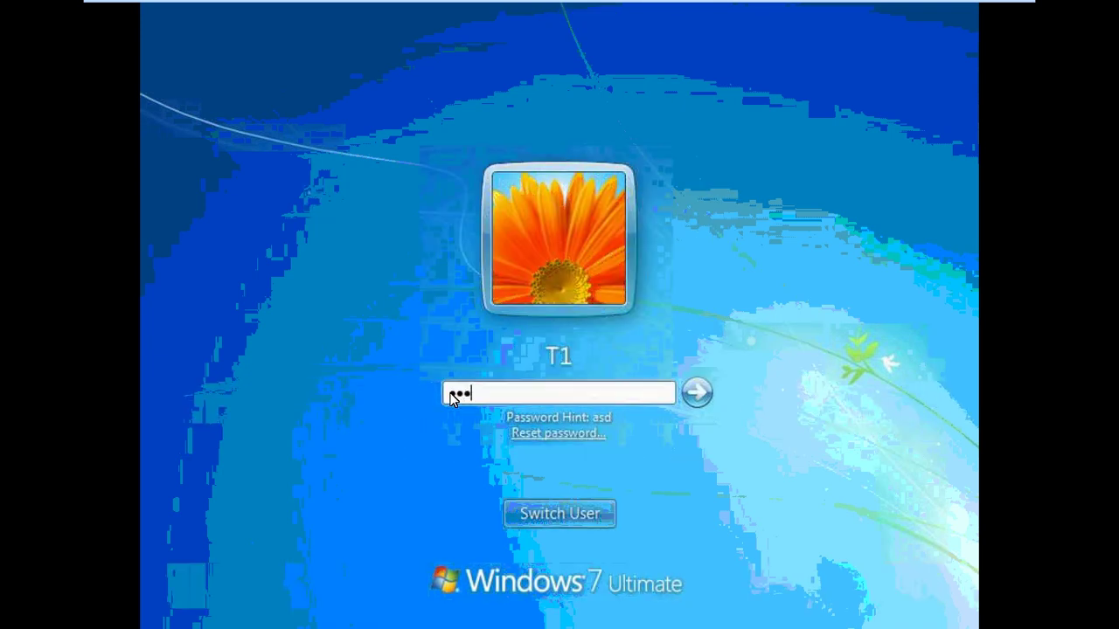
key(Return)
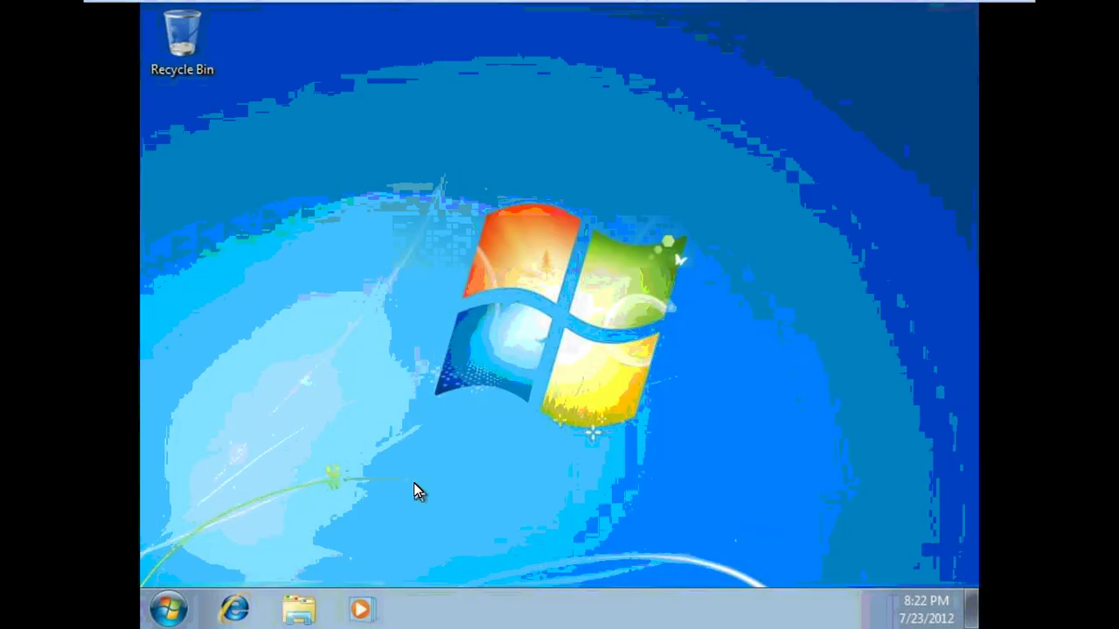
Open the Local Area Connection properties through ncpa.cpl
key(super+r)
text(nc)
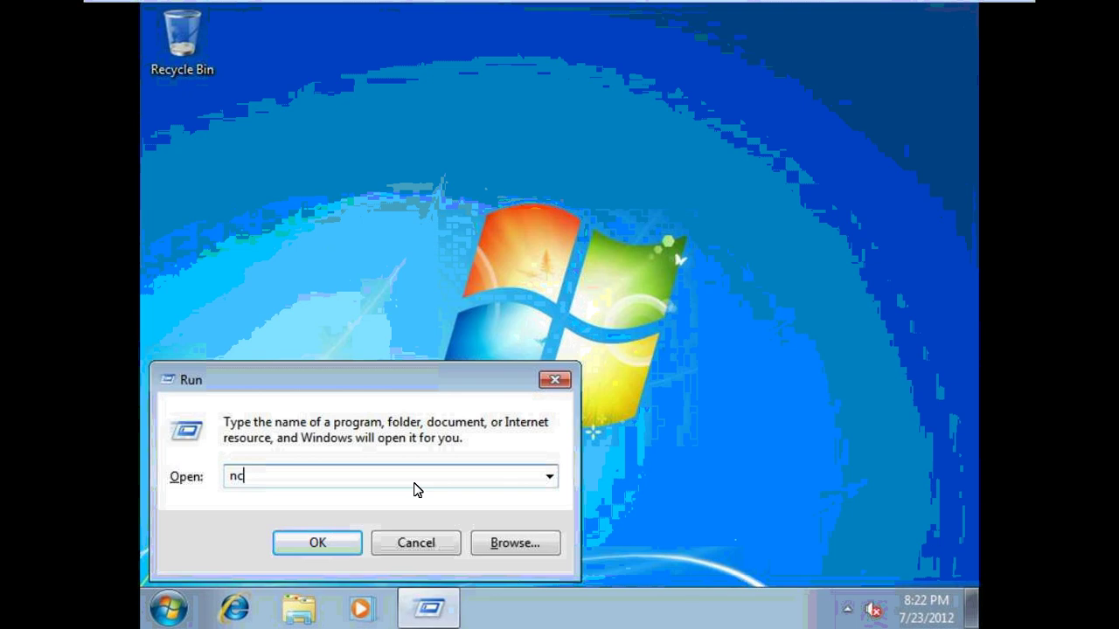
text(pa.c)
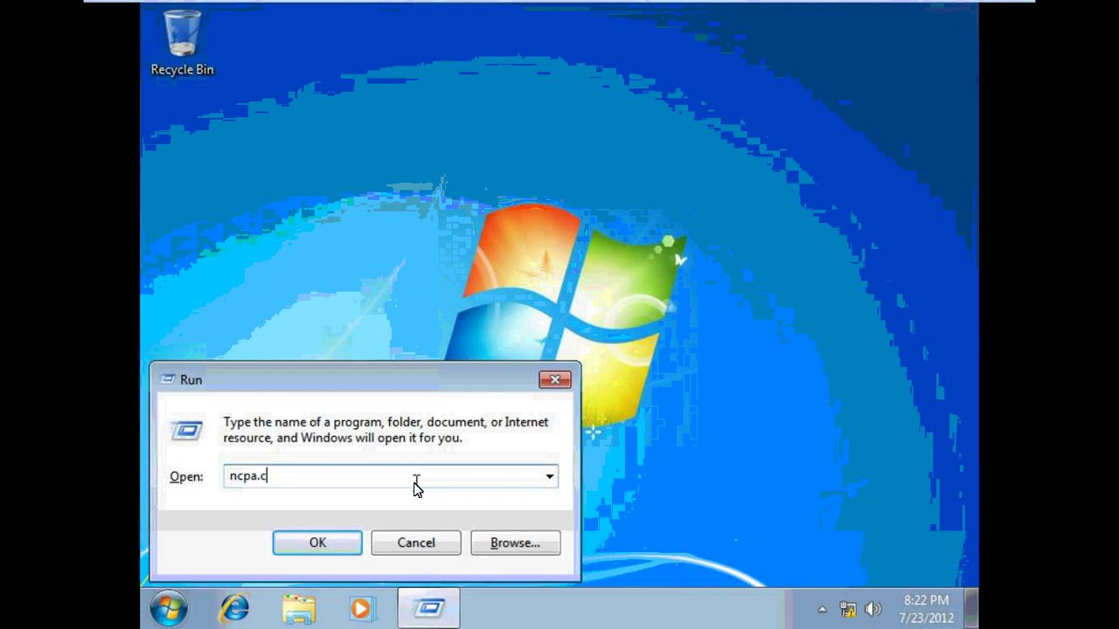
text(pl)
key(Return)
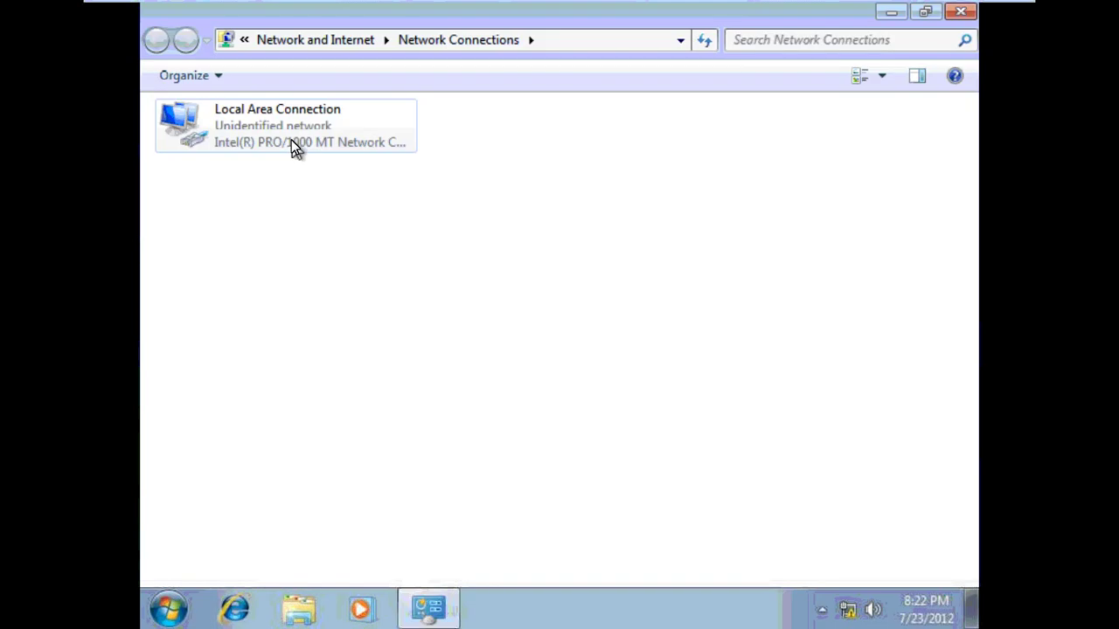
click(292, 140)
right_click(294, 129)
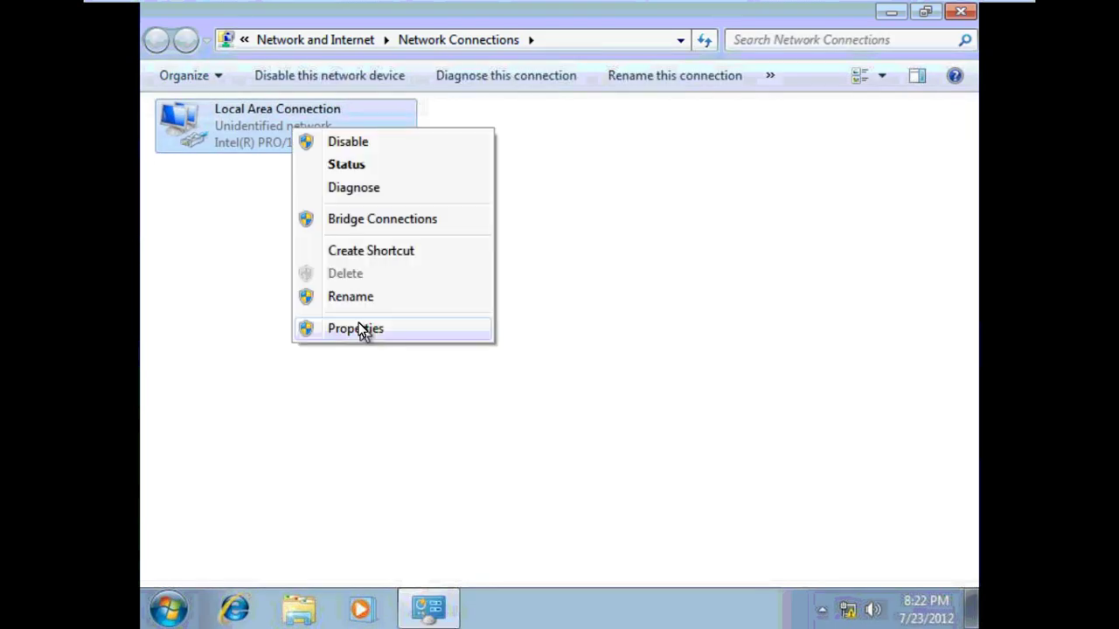
click(364, 329)
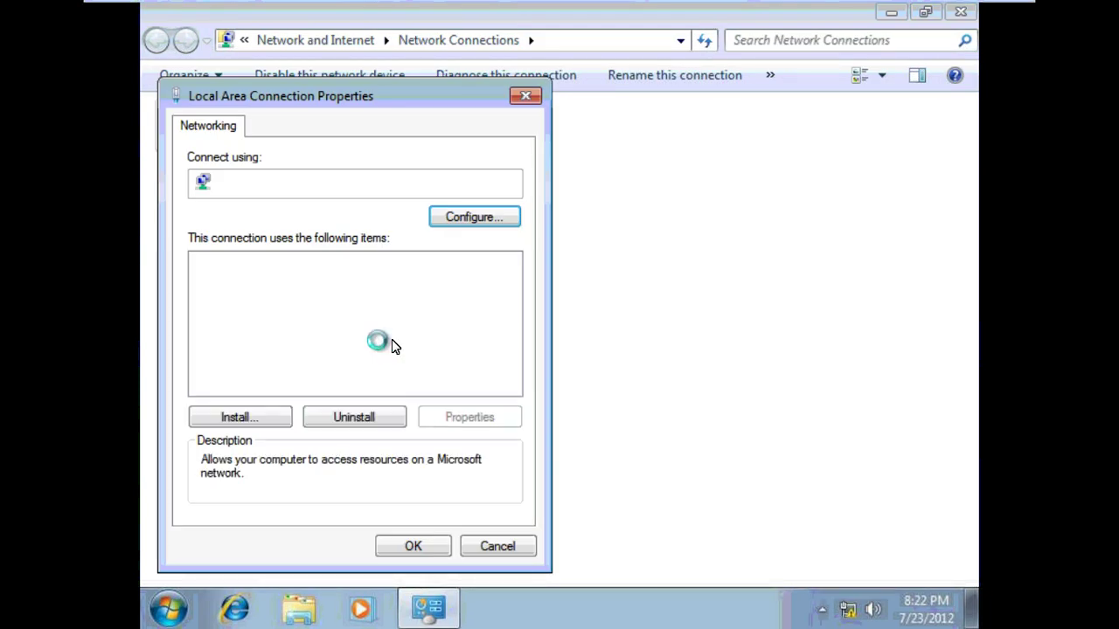
Give IPv4 the static address 10.0.0.2 with mask 255.0.0.0 and confirm
click(452, 417)
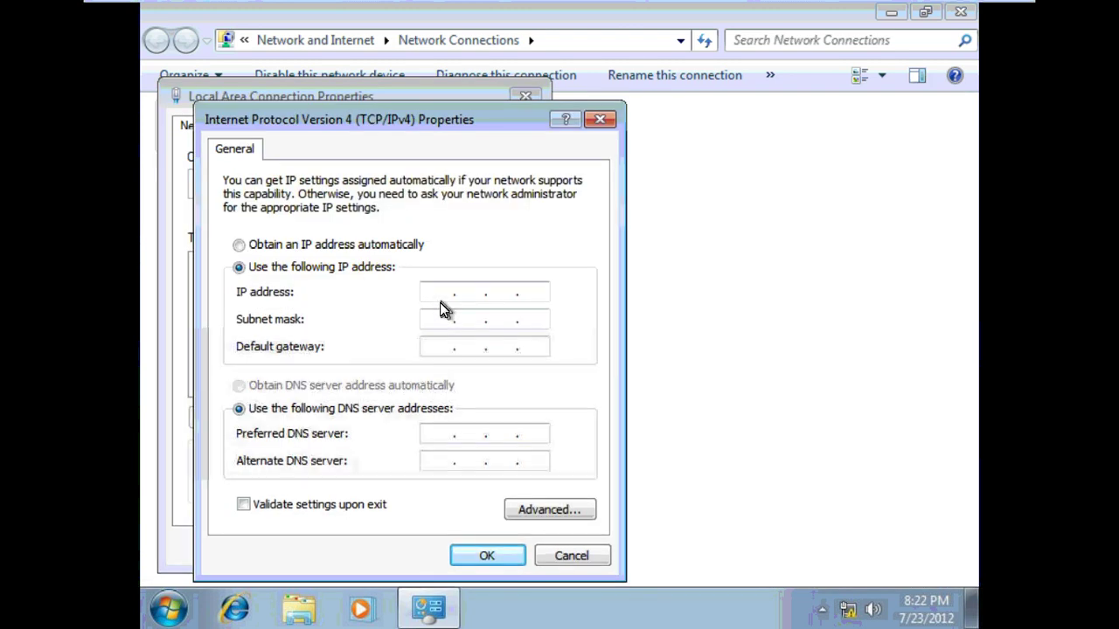
click(441, 292)
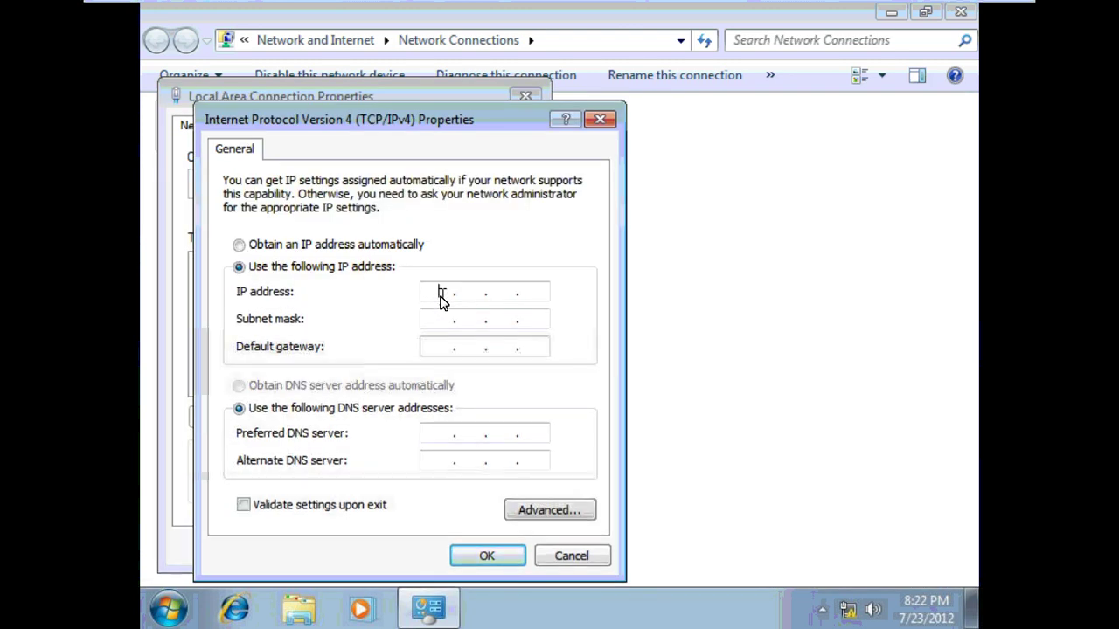
text(10.0.)
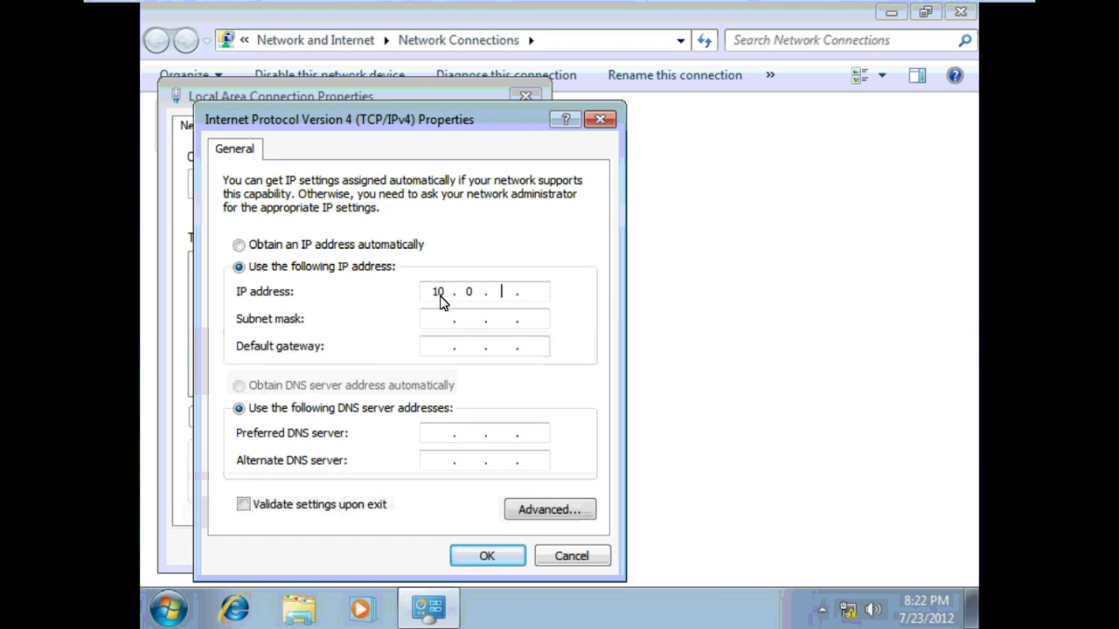
text(0.2)
key(Tab)
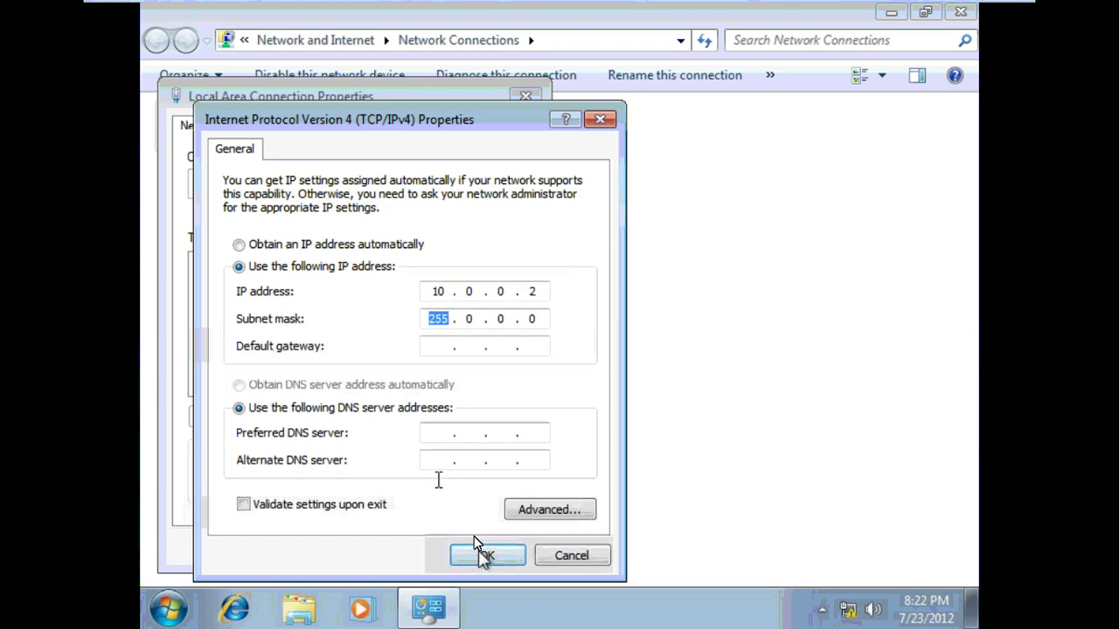
click(478, 546)
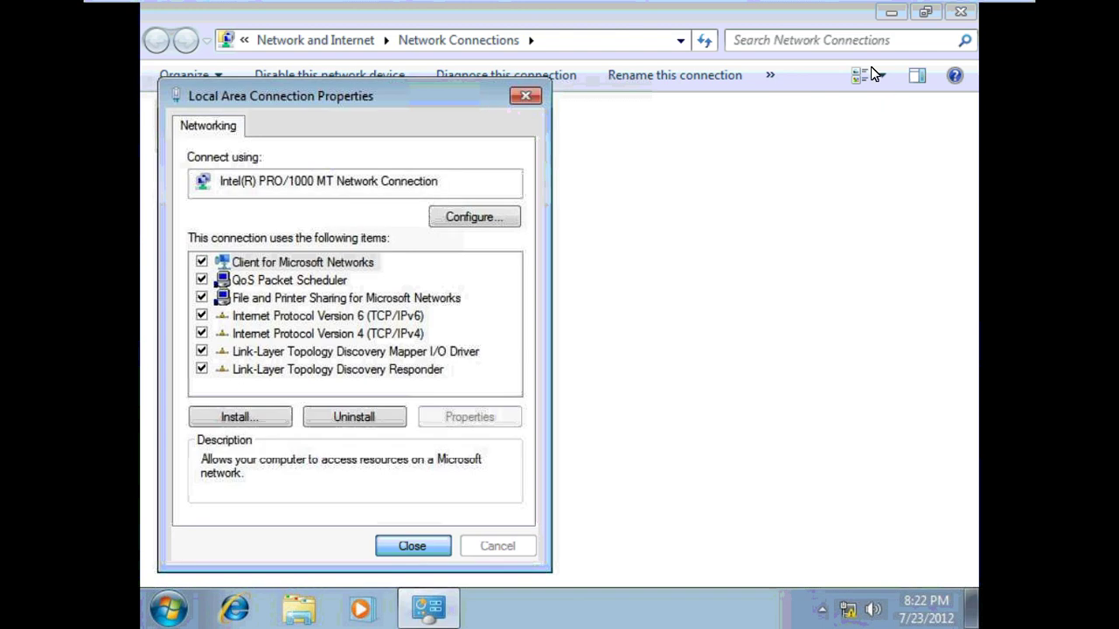
key(Return)
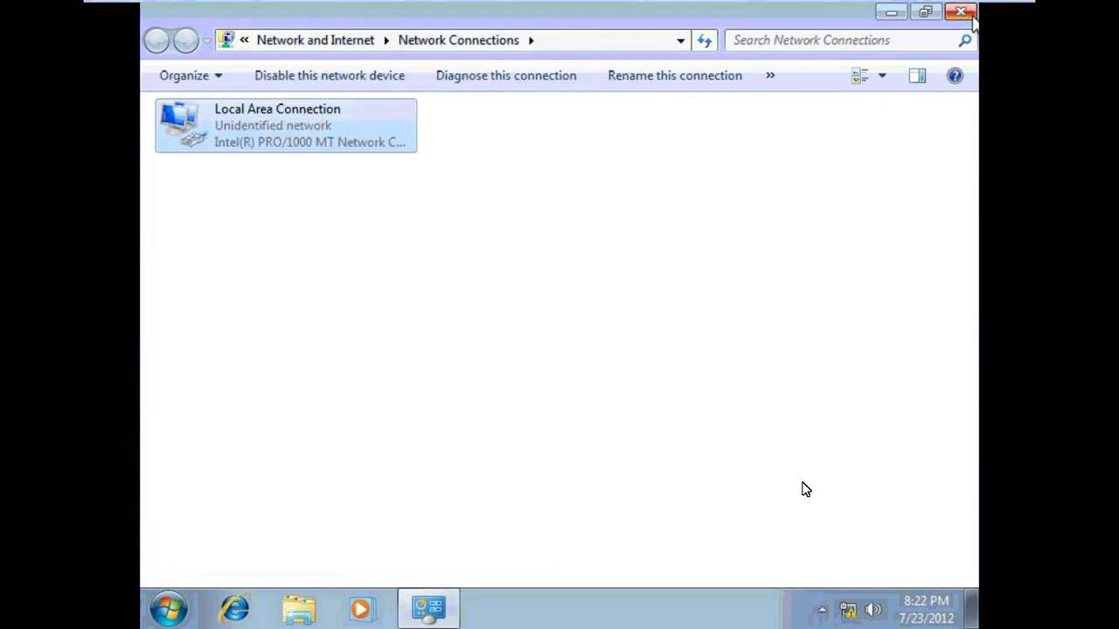
Go from the network tray icon to the Network and Sharing Center's advanced sharing settings
key(alt+F4)
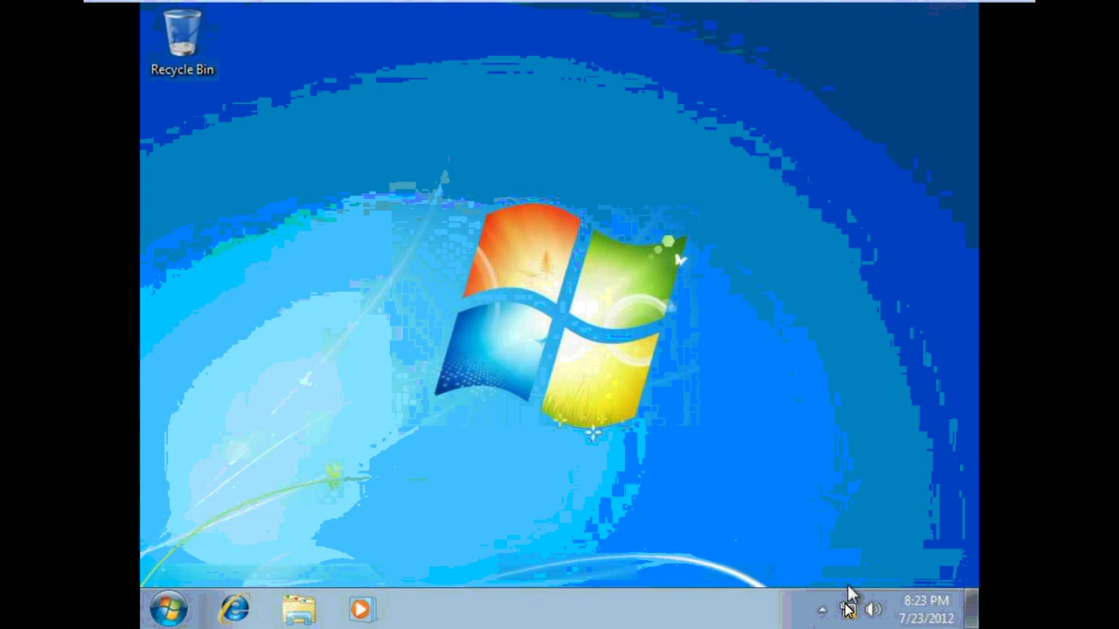
click(847, 603)
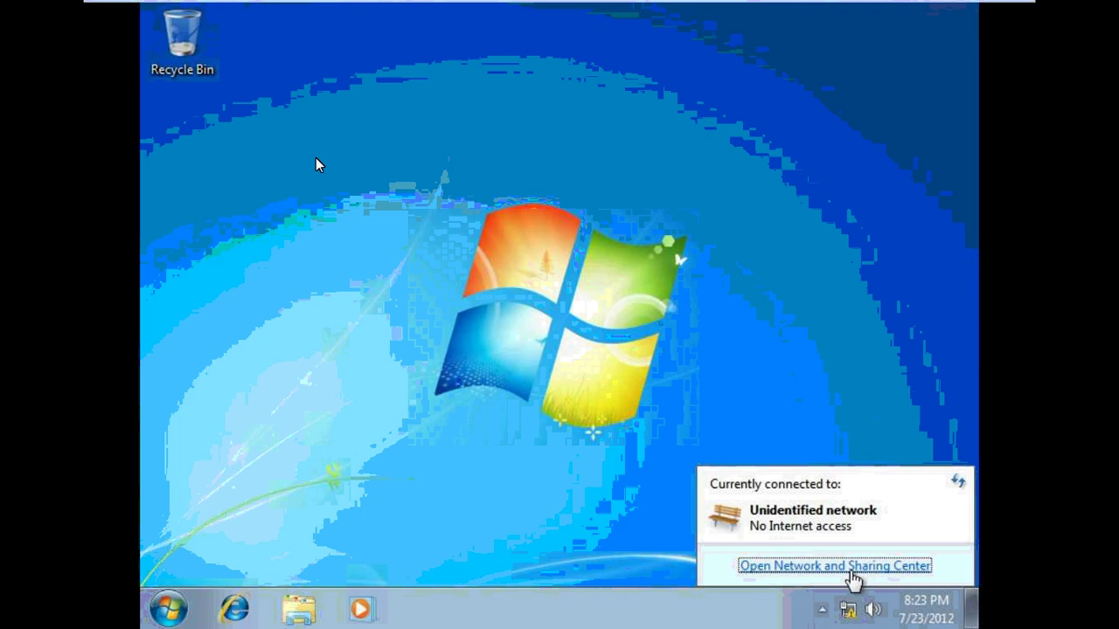
click(847, 567)
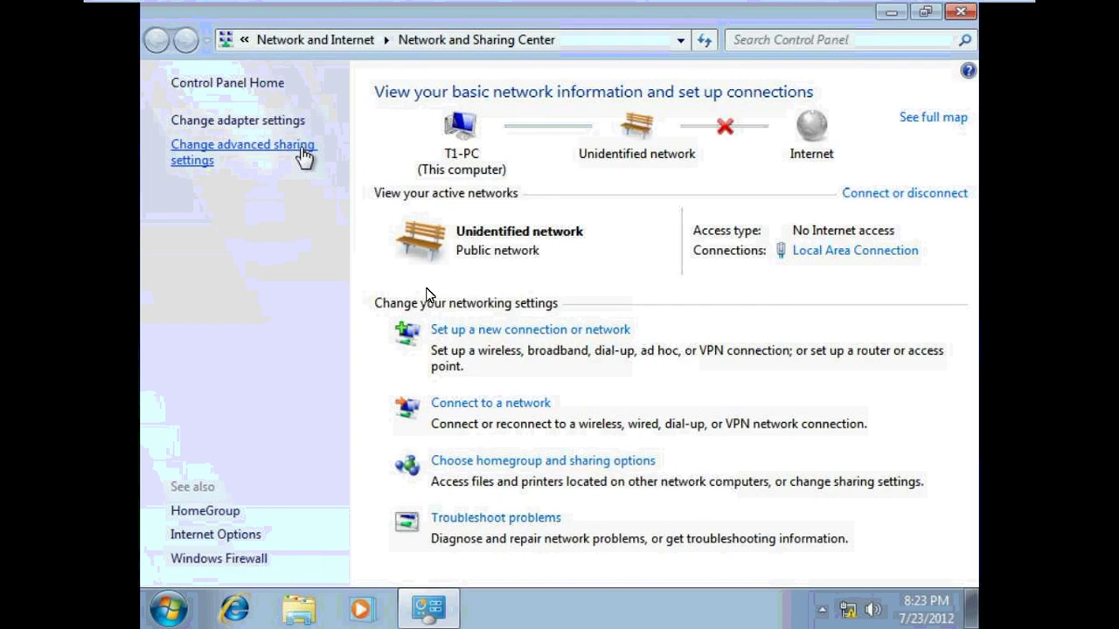
click(301, 153)
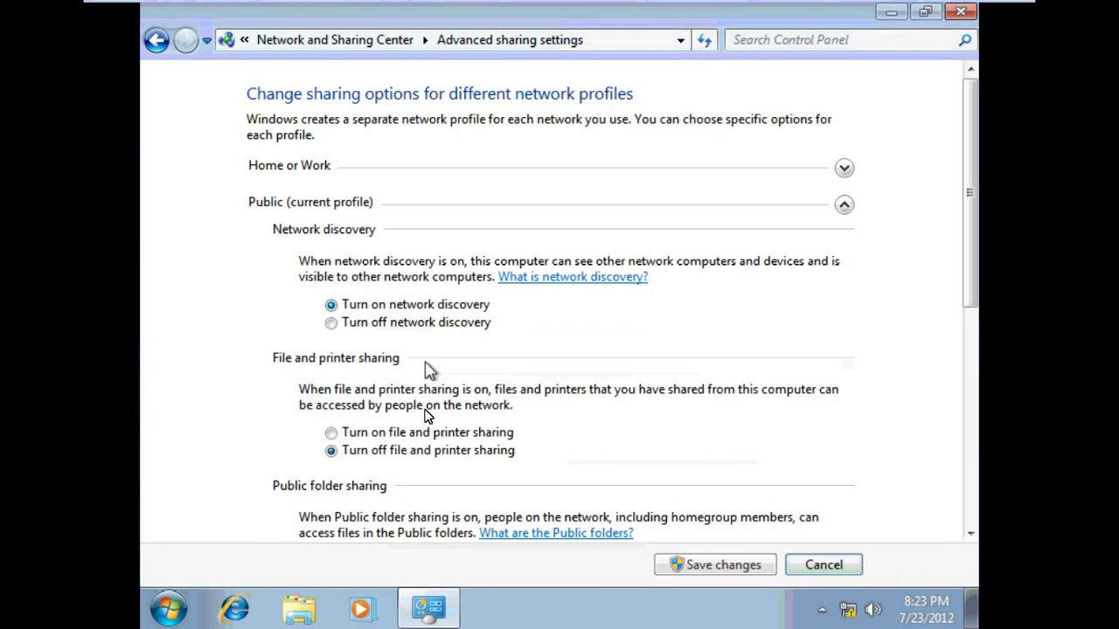
Turn on file and printer sharing and Public folder sharing, then save the changes
click(425, 432)
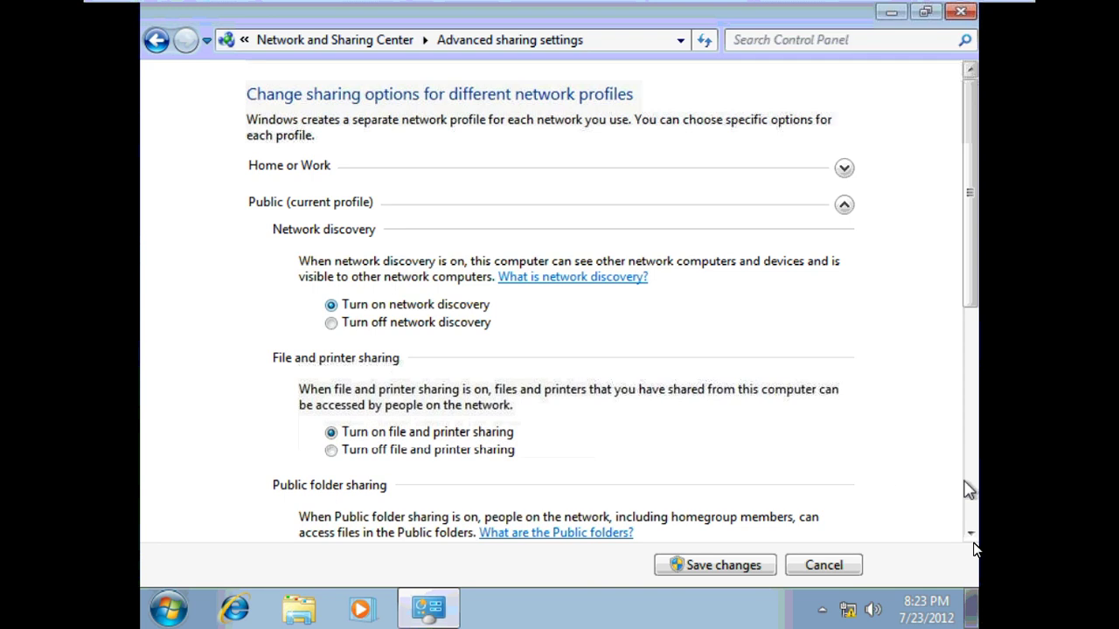
scroll(969, 486, down, 1)
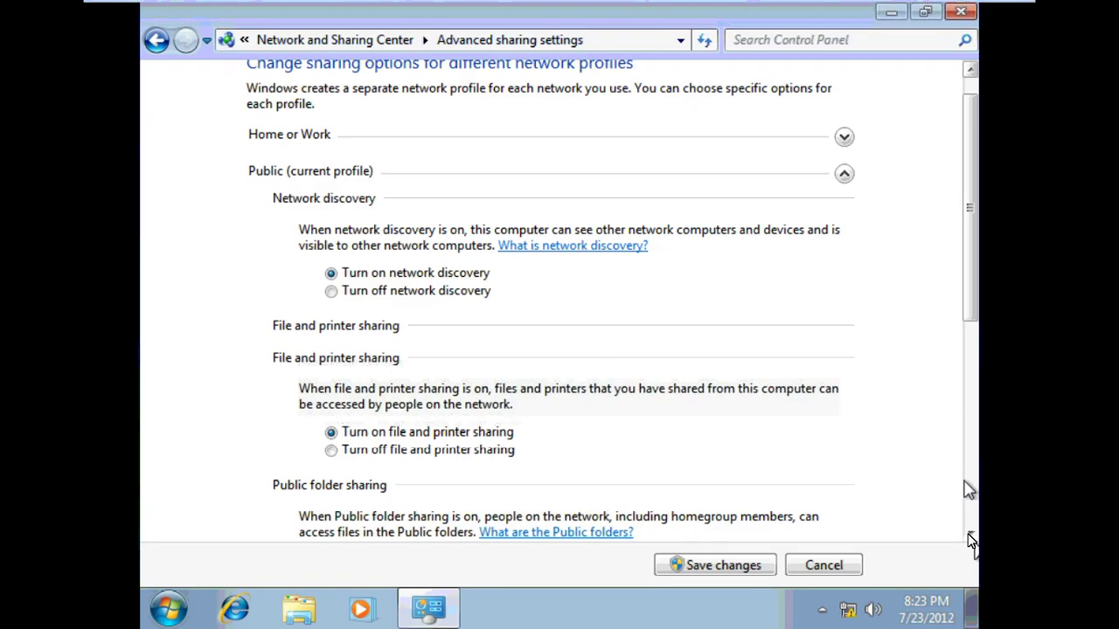
scroll(969, 524, down, 5)
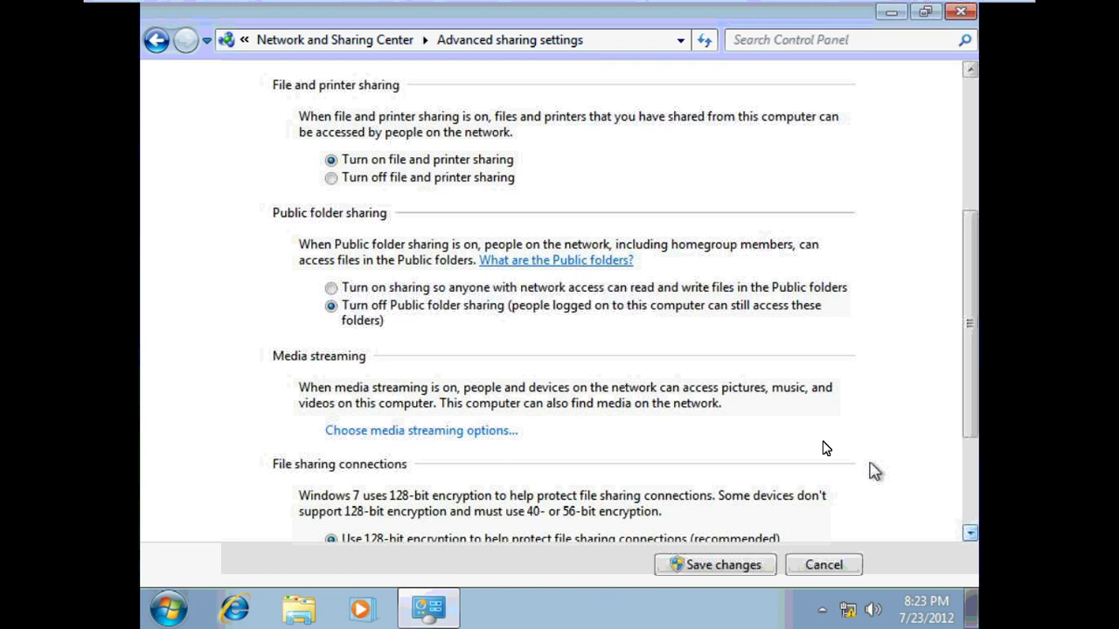
click(771, 289)
click(713, 566)
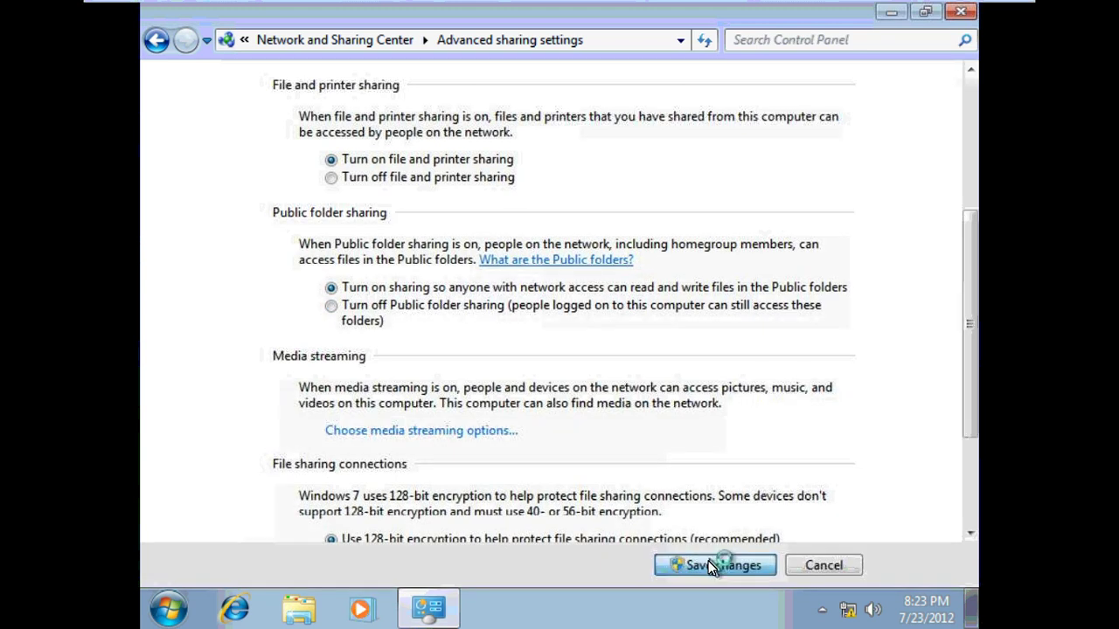
click(959, 12)
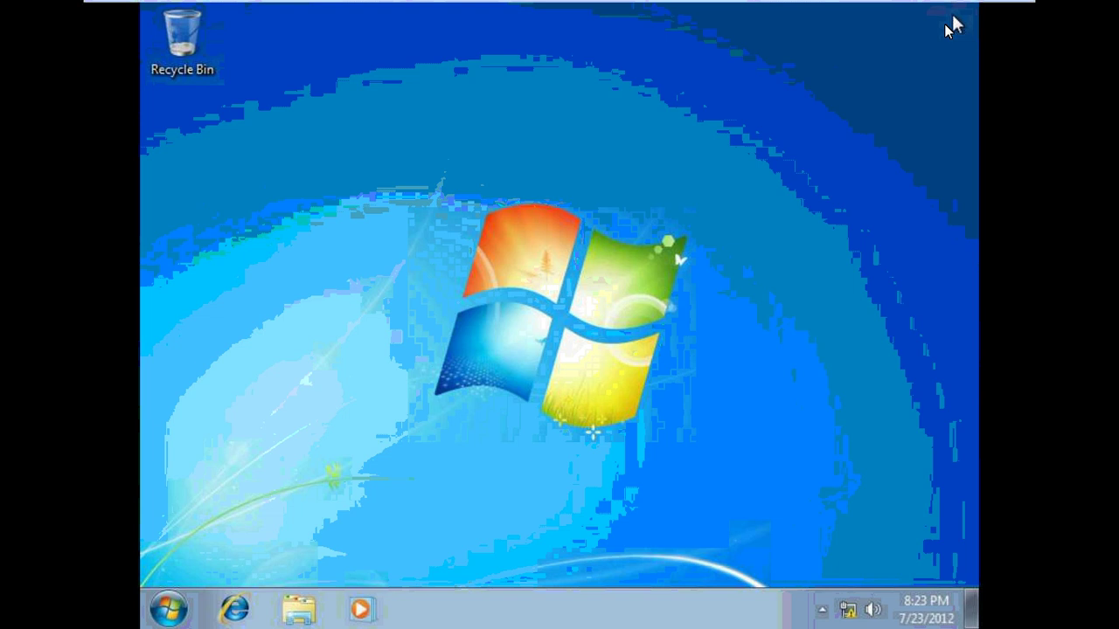
Ping 10.0.0.2 from the cls2 WinPE machine, now getting replies, then return to the Windows 7 client
mouse_move(871, 6)
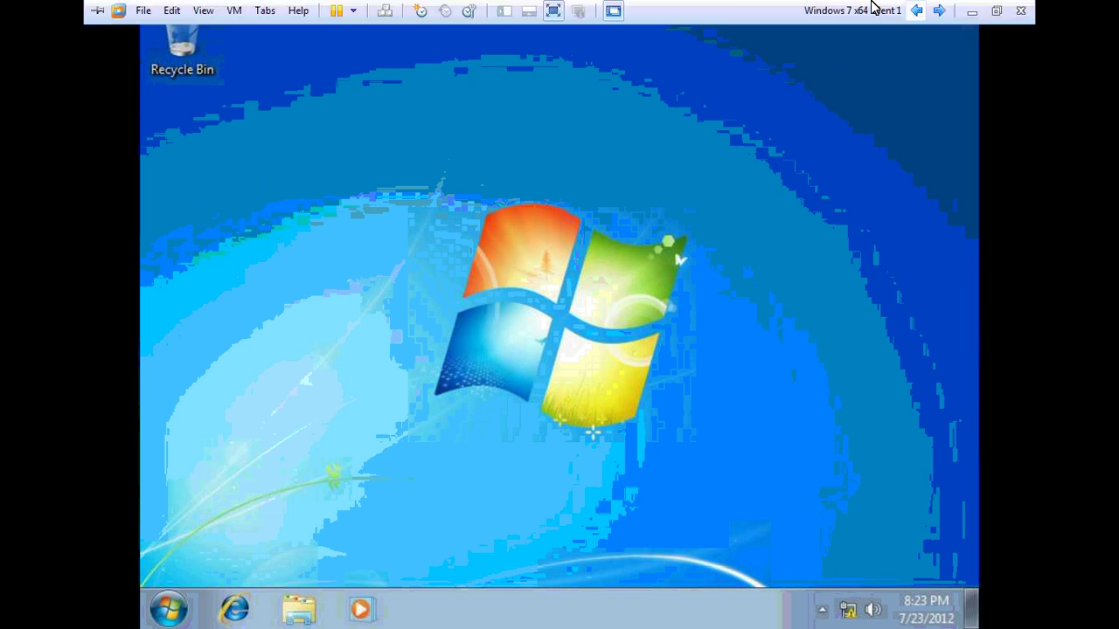
click(938, 11)
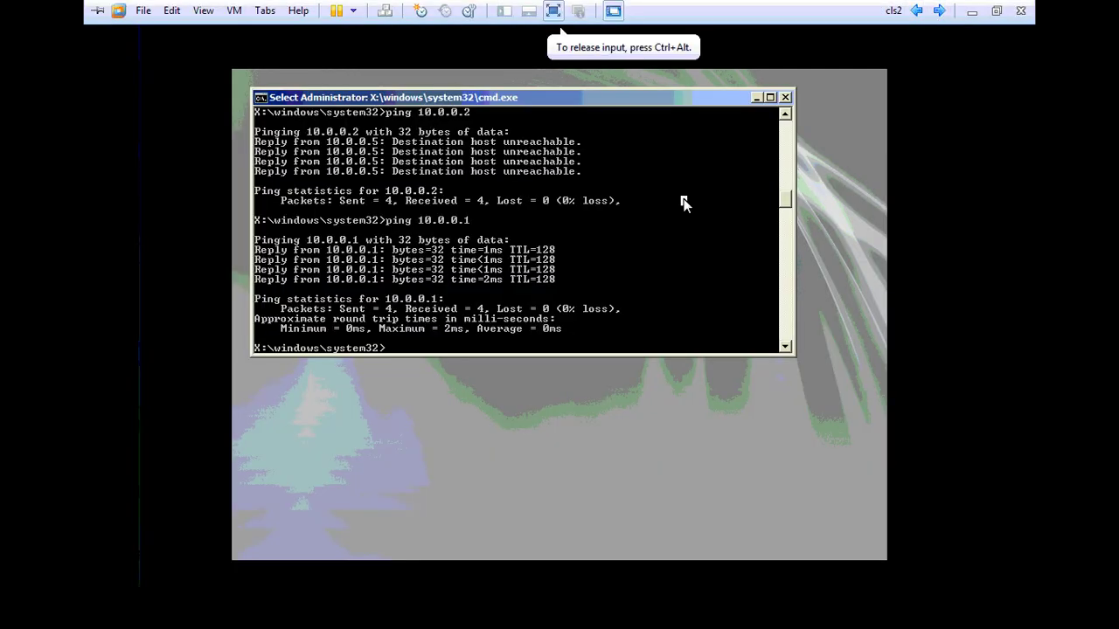
text(ping 10.0.0.2)
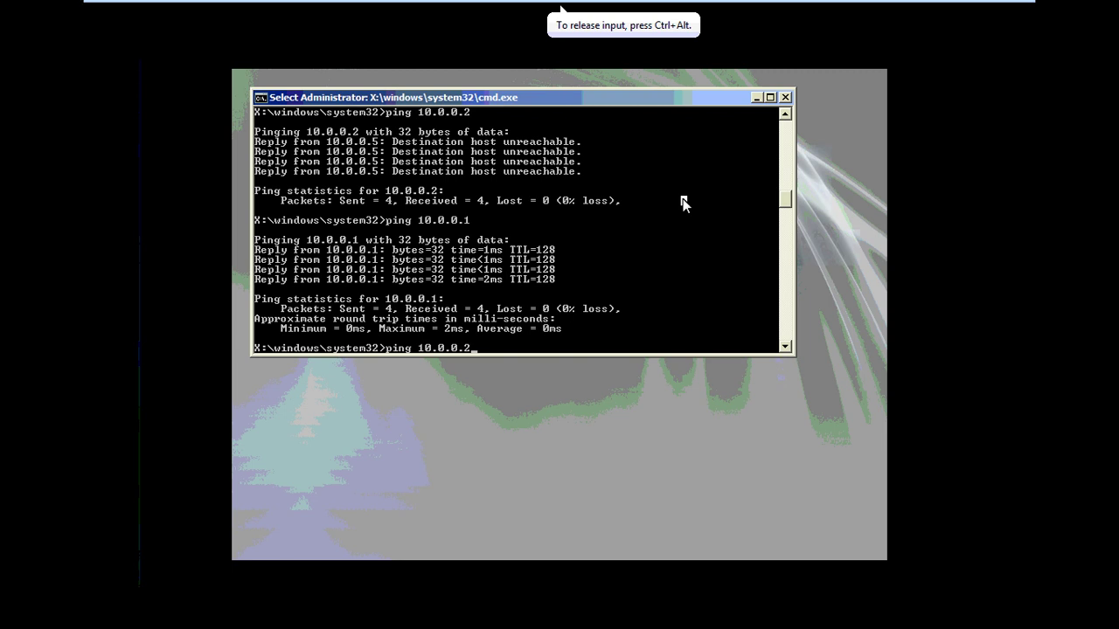
key(Return)
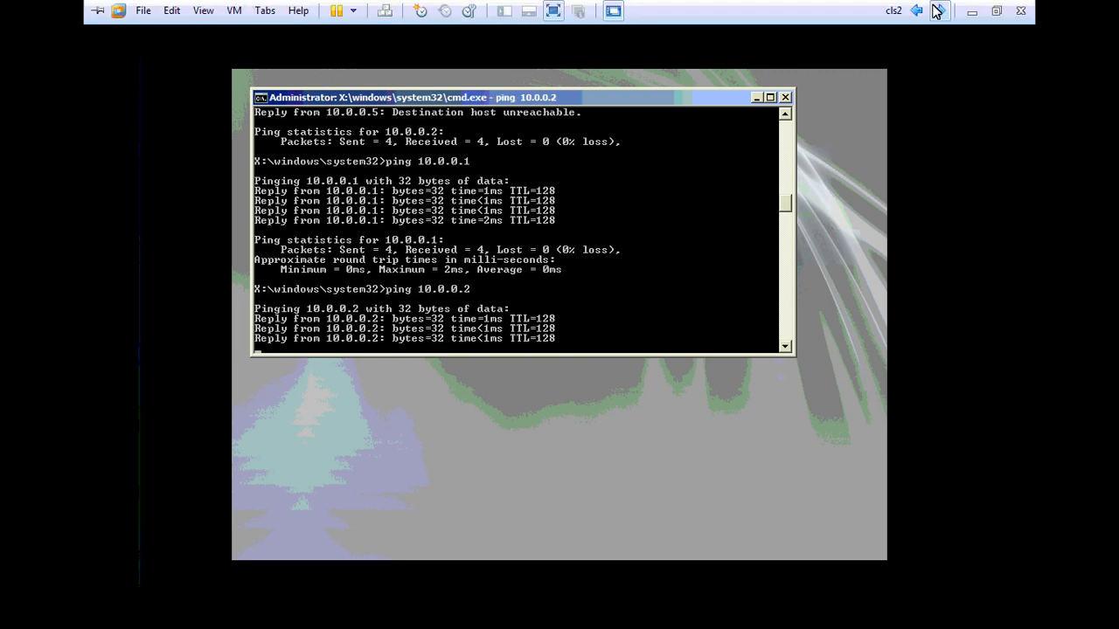
click(937, 10)
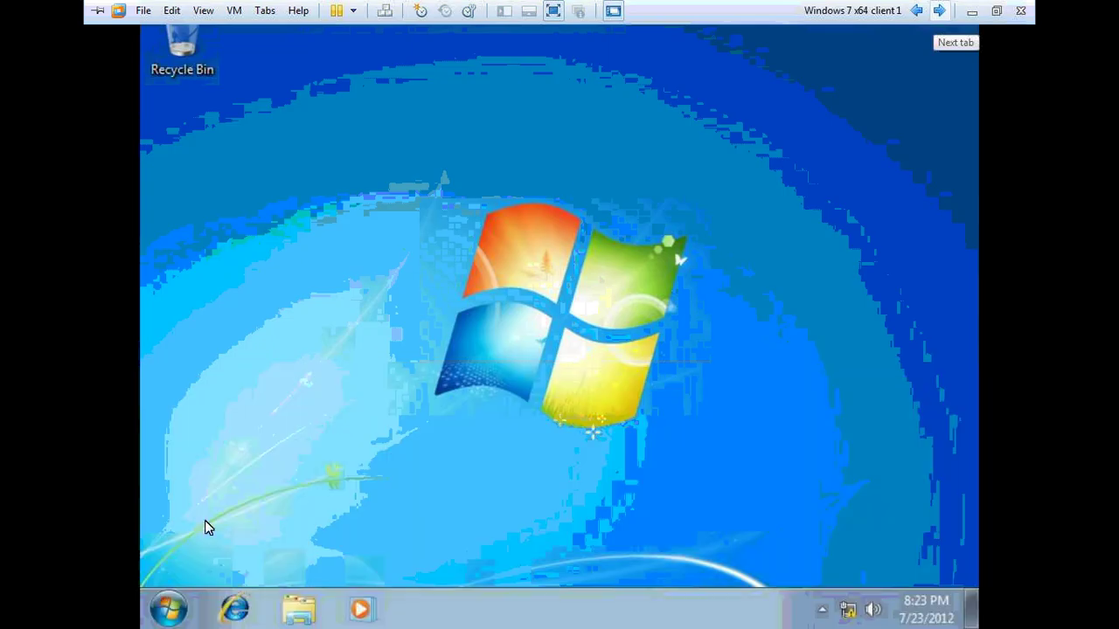
Browse Computer and Local Disk (C:) on the Windows 7 client, then leave full-screen
key(super)
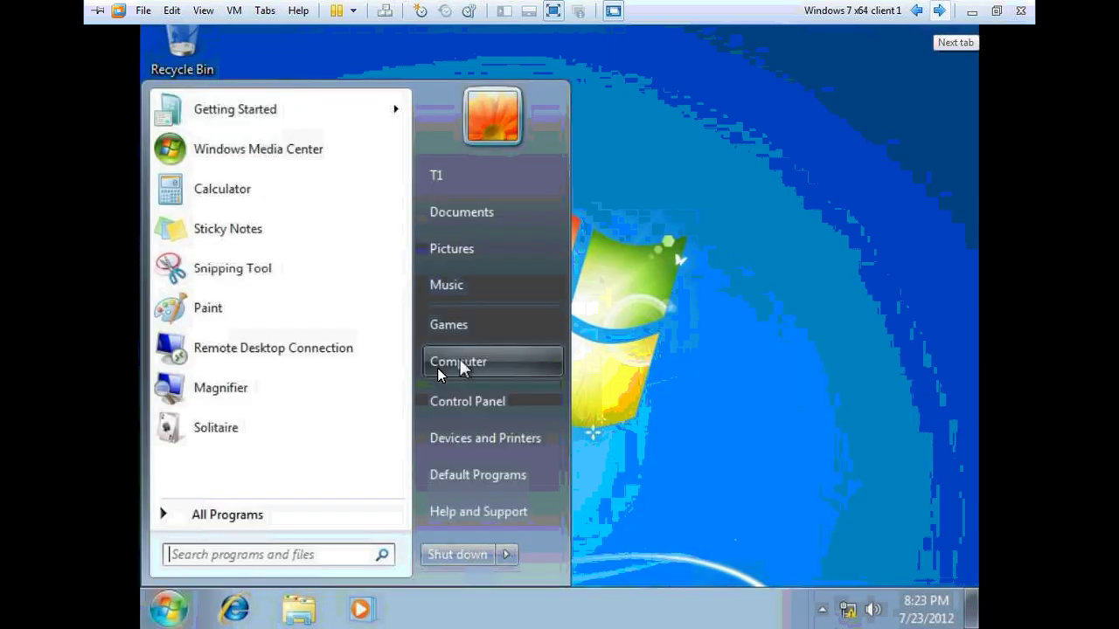
click(459, 363)
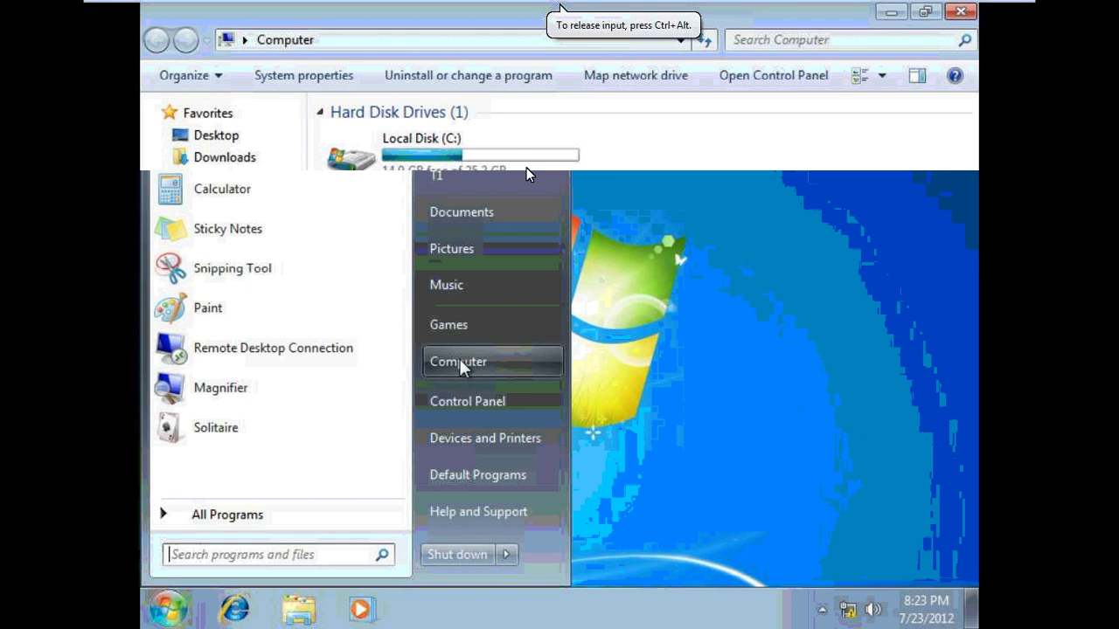
click(526, 168)
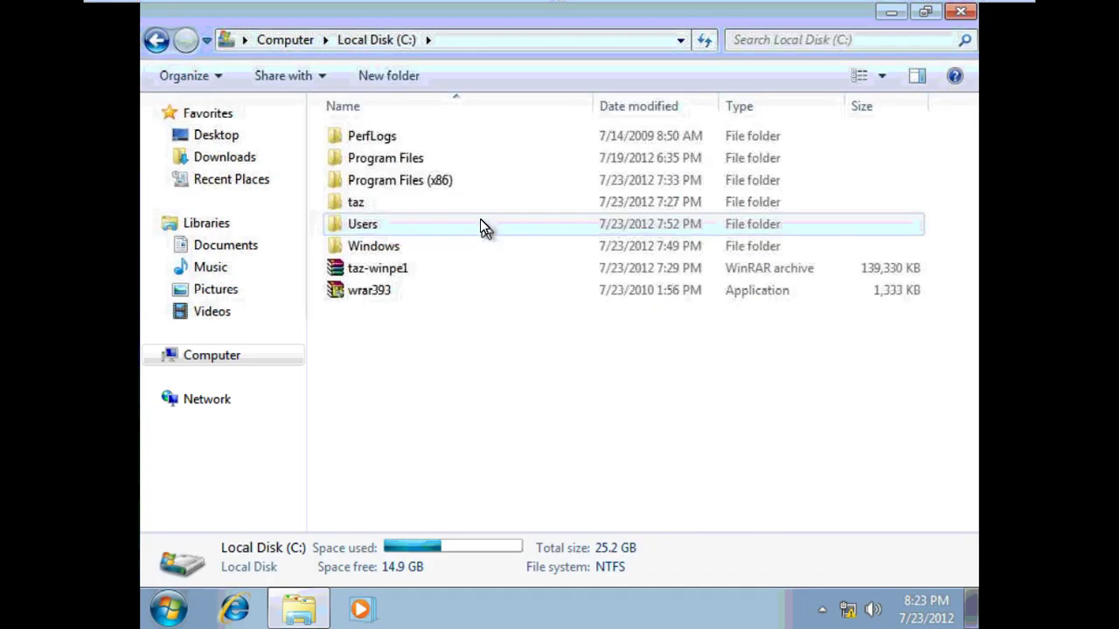
click(157, 41)
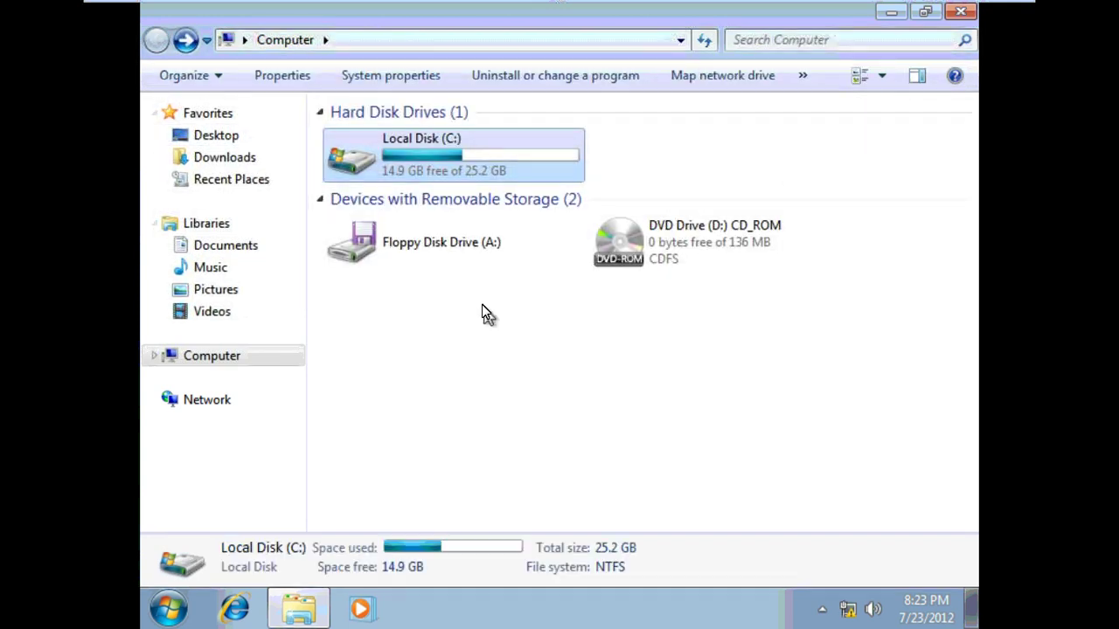
click(998, 10)
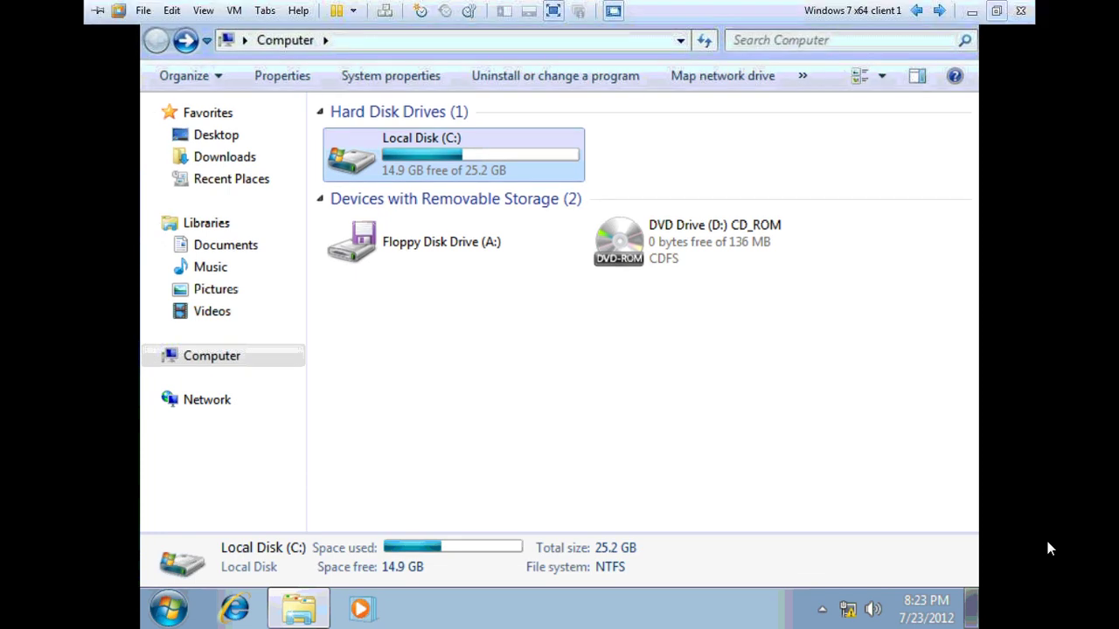